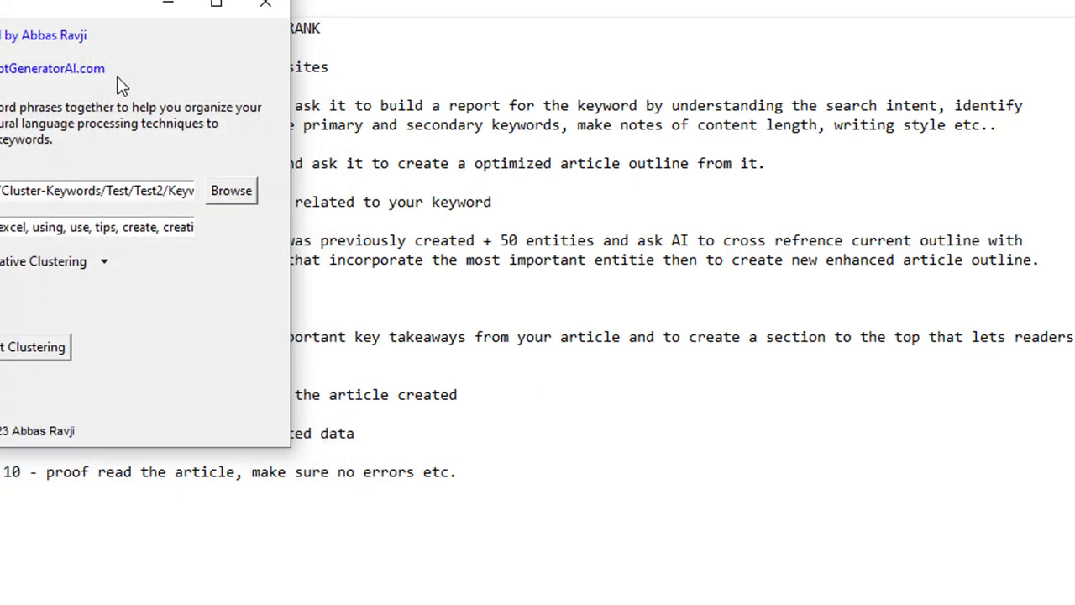
Minimise the keyword clustering window and look over the article workflow notes, highlighting the item on scraping the top 10 Google sites
left_click(167, 5)
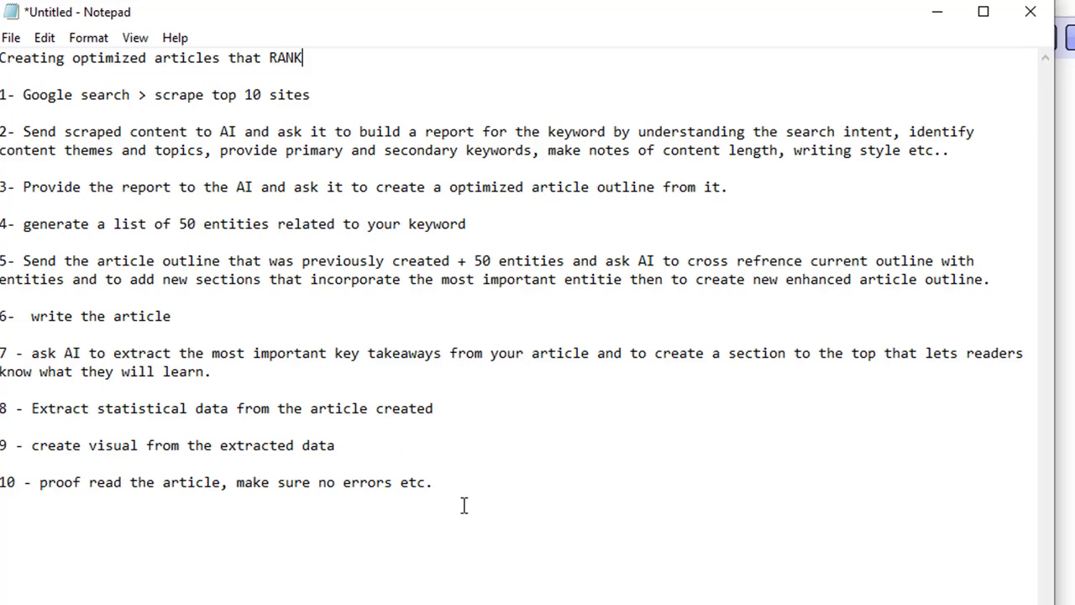
left_click_drag(462, 500, 19, 99)
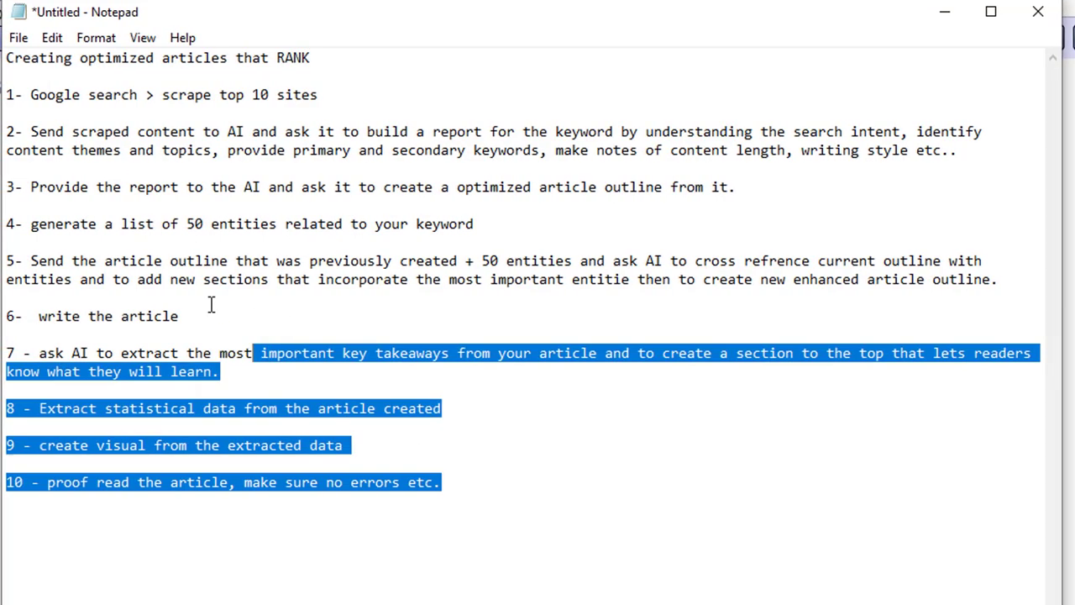
left_click(27, 98)
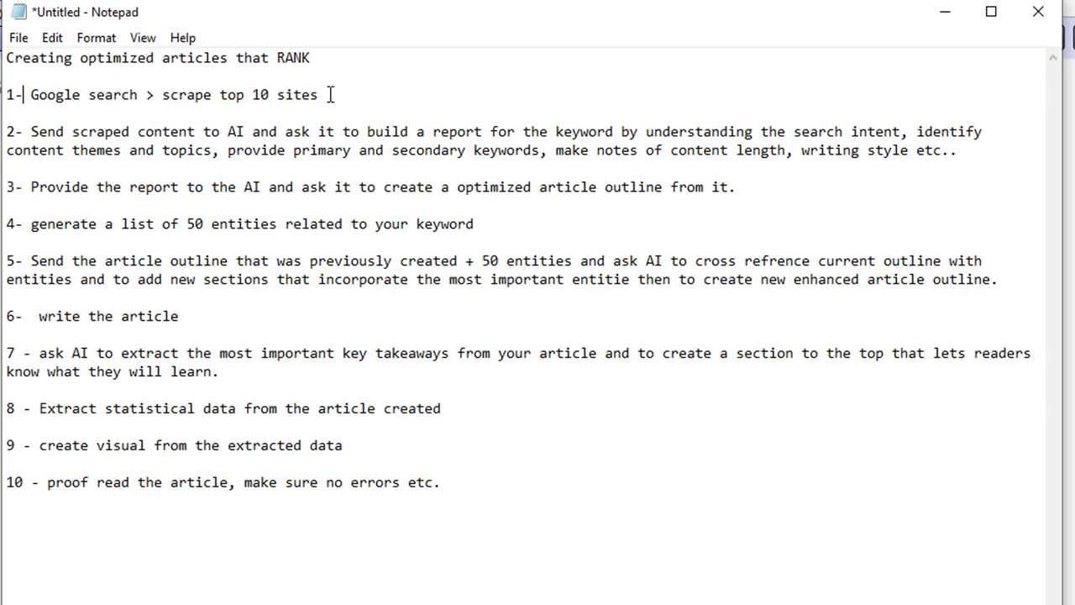
left_click_drag(331, 94, 61, 84)
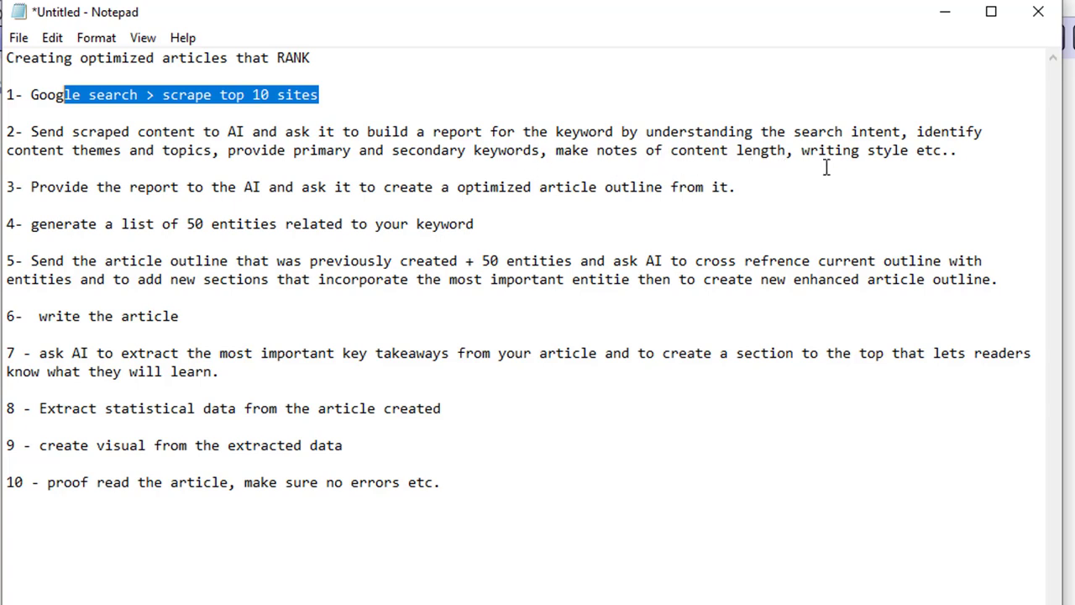
Read item 2 of the notes, highlighting the text on sending scraped content to AI for a keyword report
left_click(988, 148)
left_click_drag(988, 148, 11, 132)
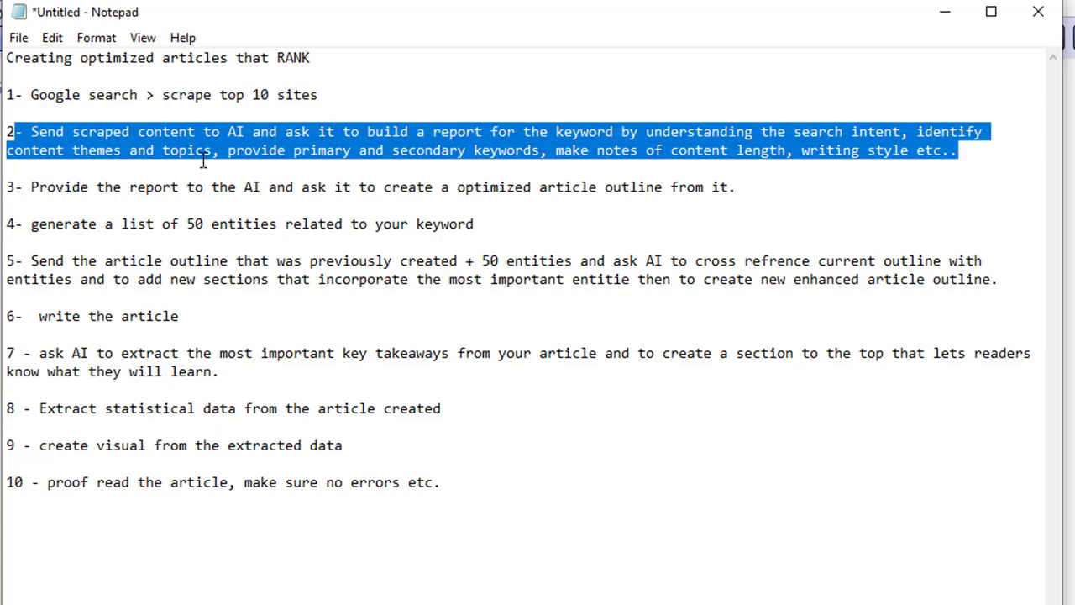
left_click_drag(184, 148, 179, 147)
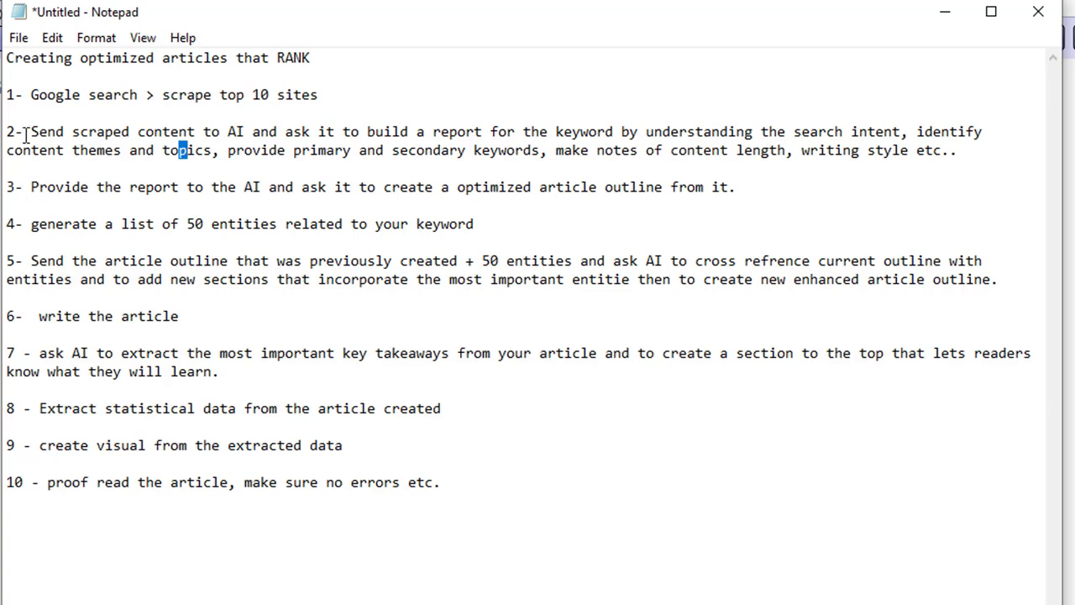
mouse_move(12, 132)
left_mouse_down()
mouse_move(130, 150)
mouse_move(305, 135)
mouse_move(442, 149)
mouse_move(960, 149)
mouse_move(924, 161)
mouse_move(561, 135)
mouse_move(7, 133)
left_mouse_up()
left_click(970, 155)
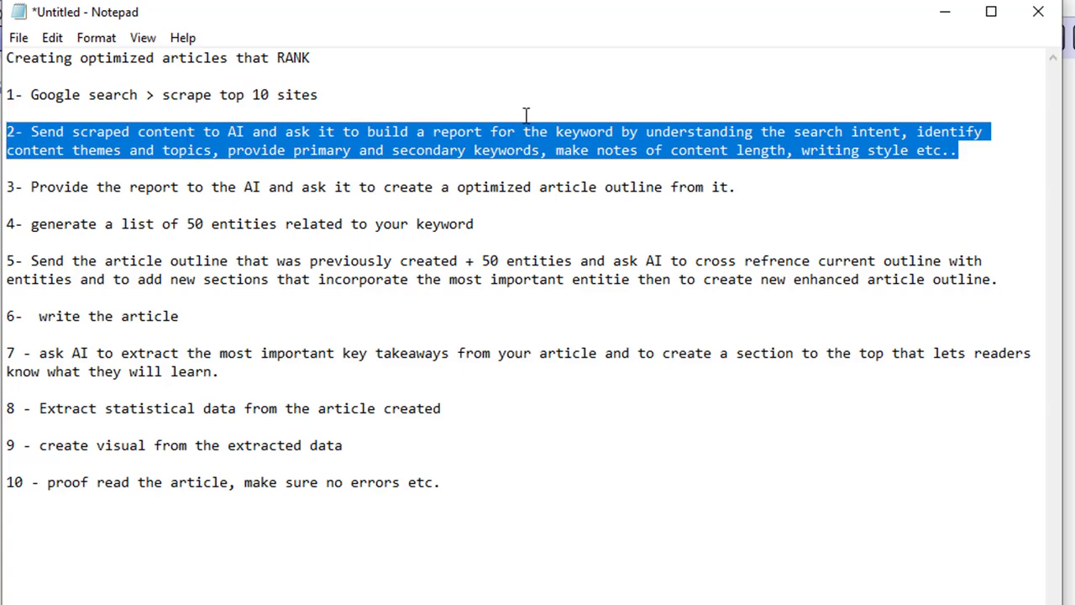
left_click(519, 165)
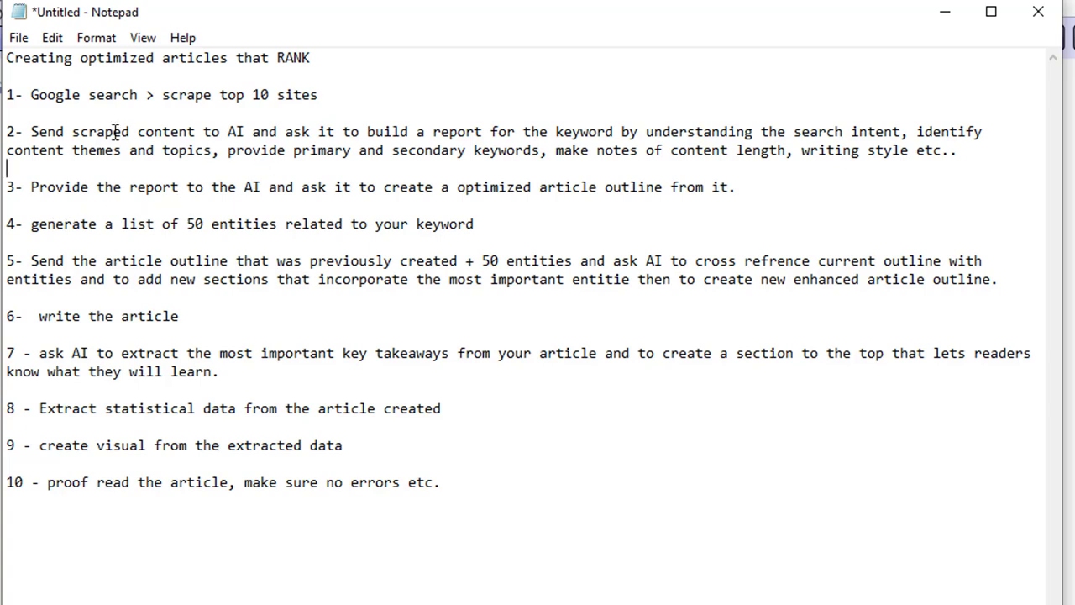
left_click_drag(89, 135, 271, 150)
left_click(272, 151)
Read items 3 and 4 of the notes, highlighting the optimized article outline and the list of 50 entities
left_click_drag(737, 187, 8, 187)
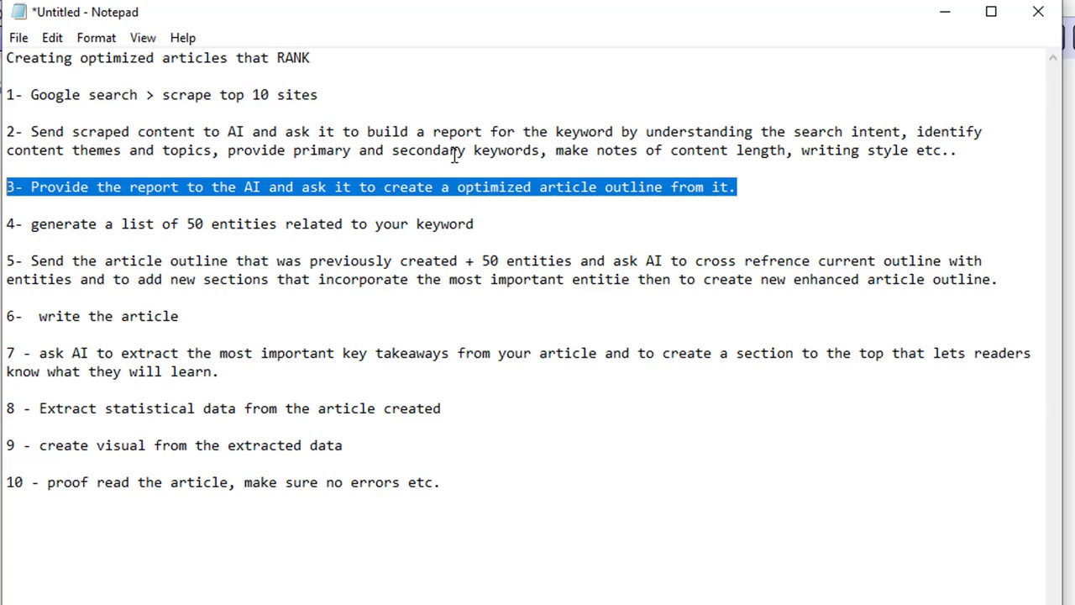
left_click(566, 185)
left_click_drag(32, 186, 53, 178)
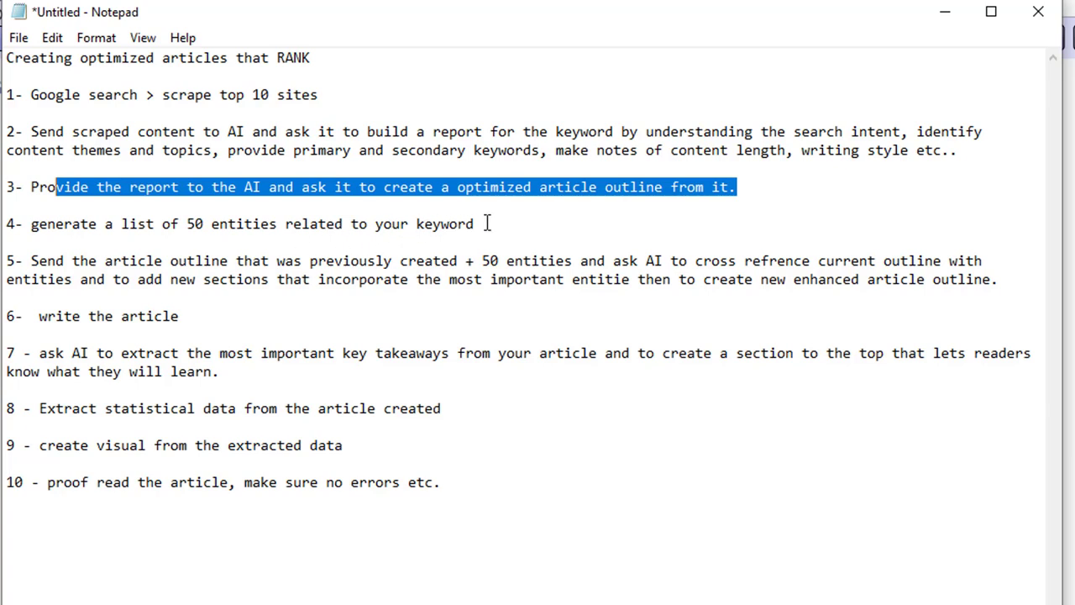
left_click_drag(476, 224, 17, 220)
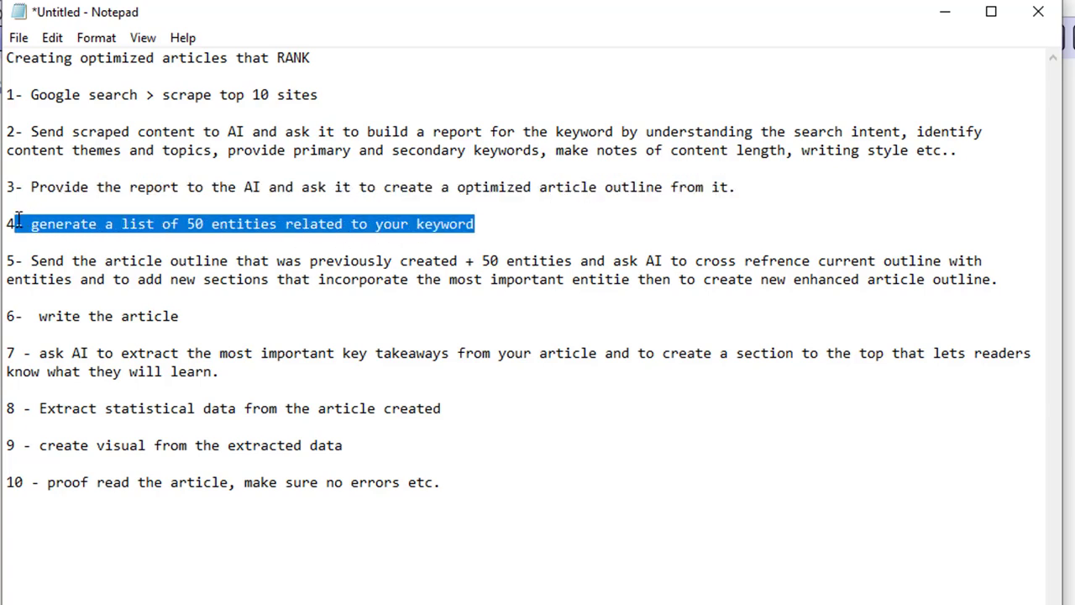
left_click(17, 222)
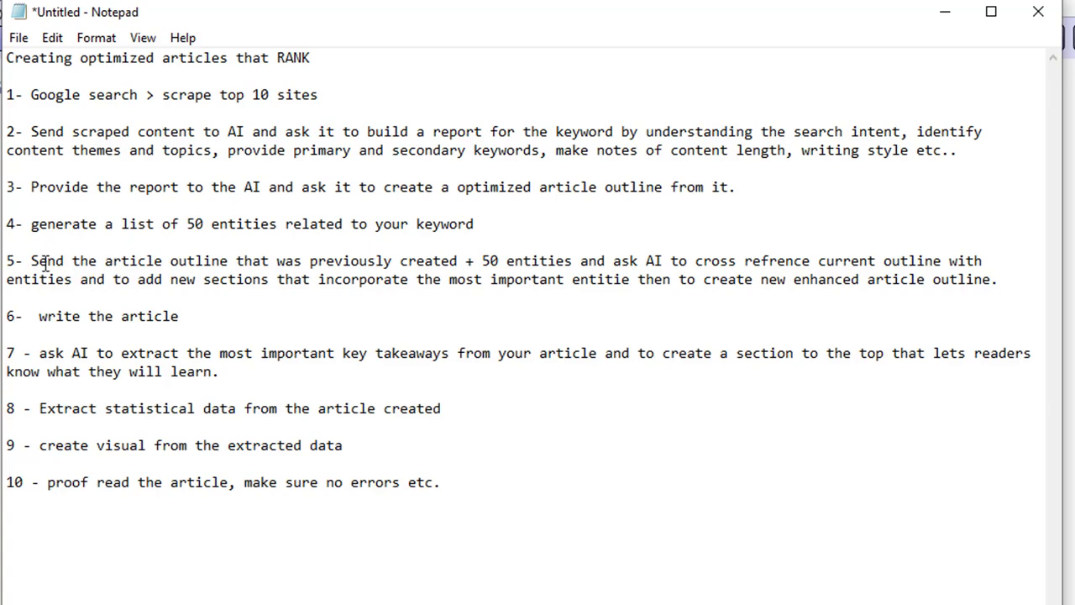
Examine item 5 on cross-referencing the outline with the 50 entities, highlighting the related text in items 3 and 4
left_click_drag(46, 262, 276, 266)
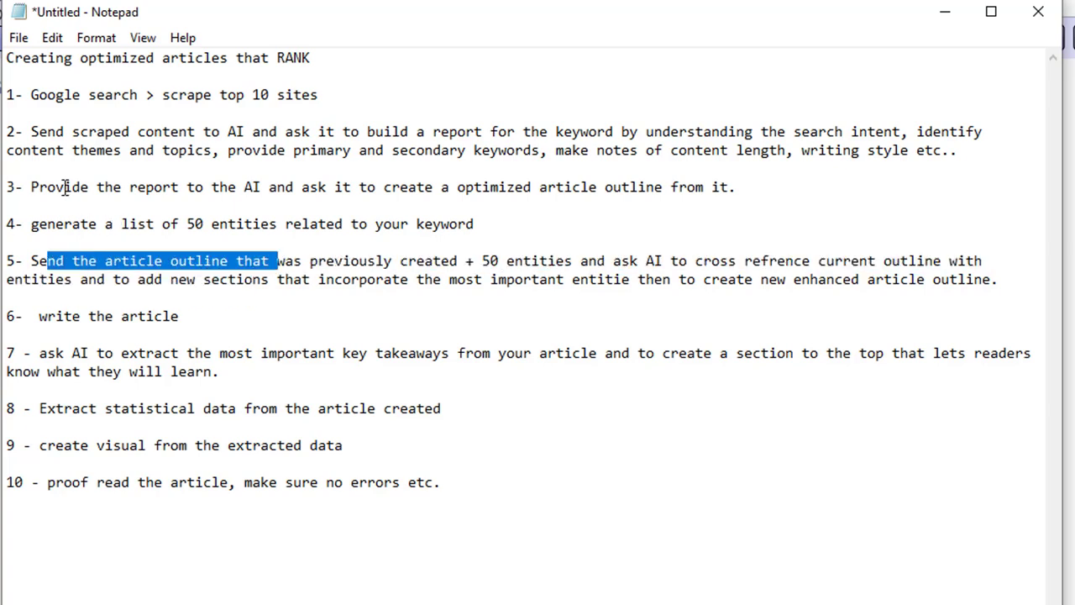
left_click_drag(55, 186, 185, 200)
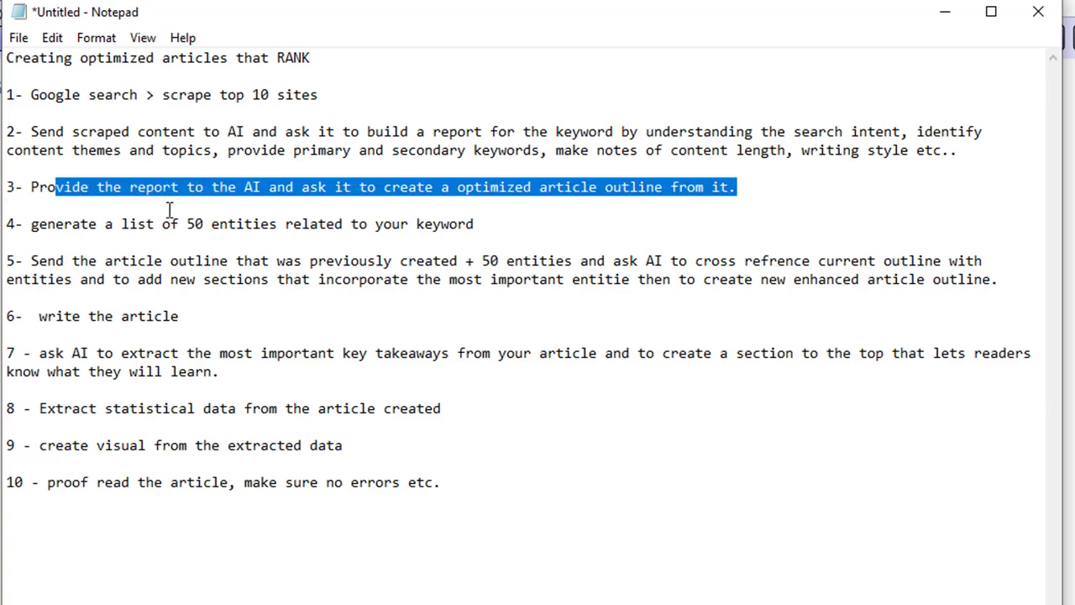
left_click_drag(540, 262, 431, 262)
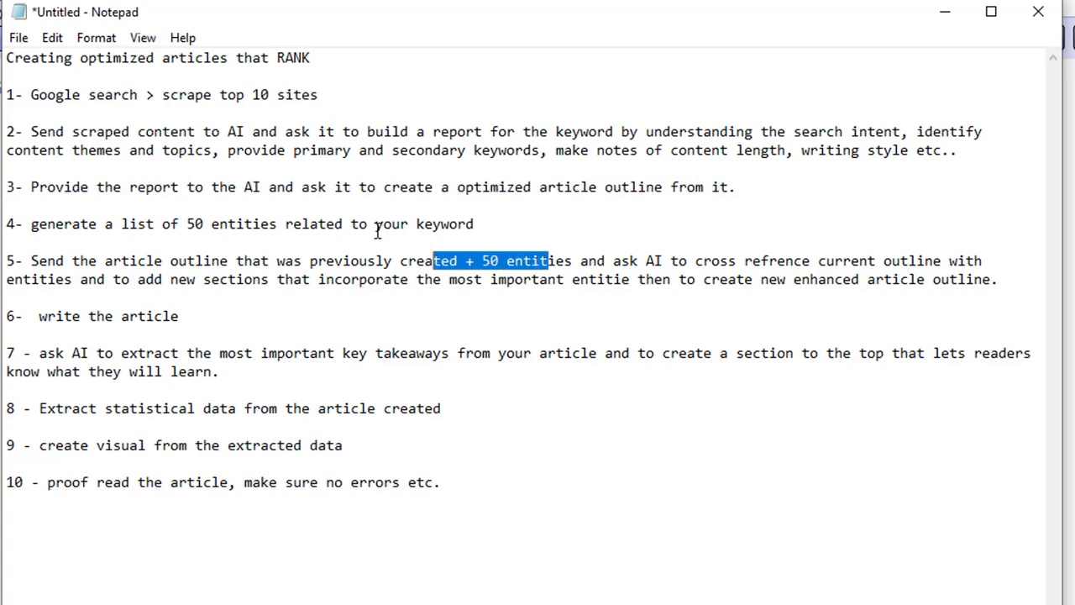
left_click_drag(370, 225, 310, 225)
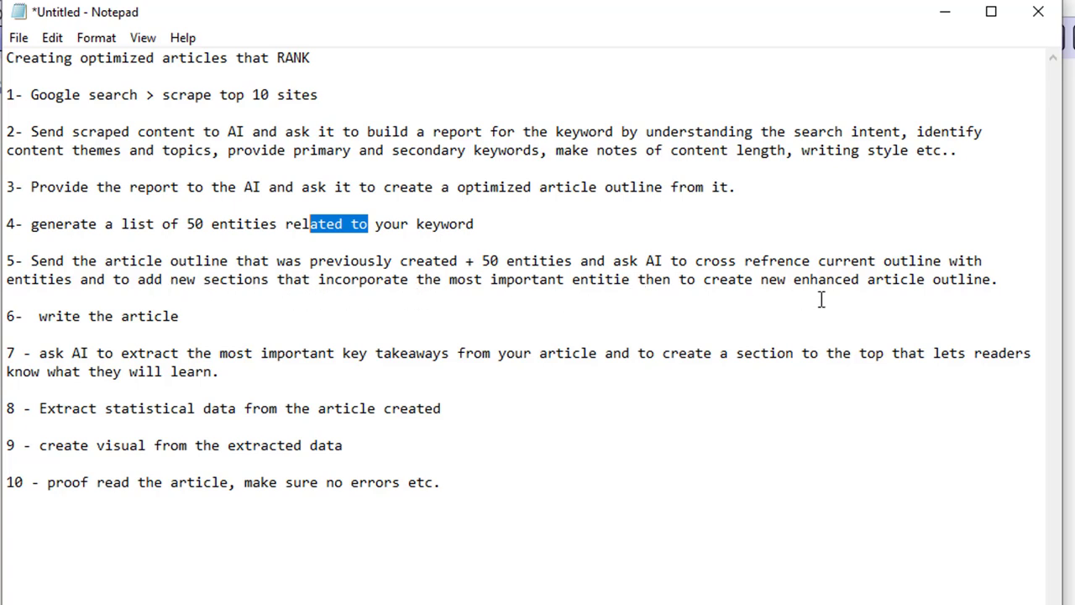
left_click_drag(1004, 279, 204, 262)
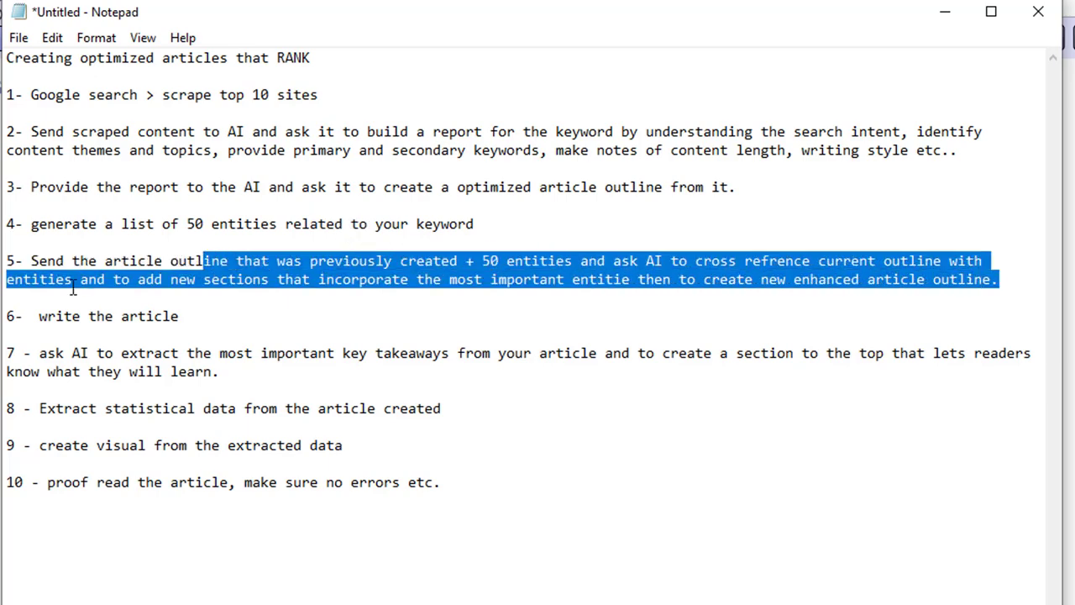
left_click_drag(31, 262, 137, 279)
left_click(139, 279)
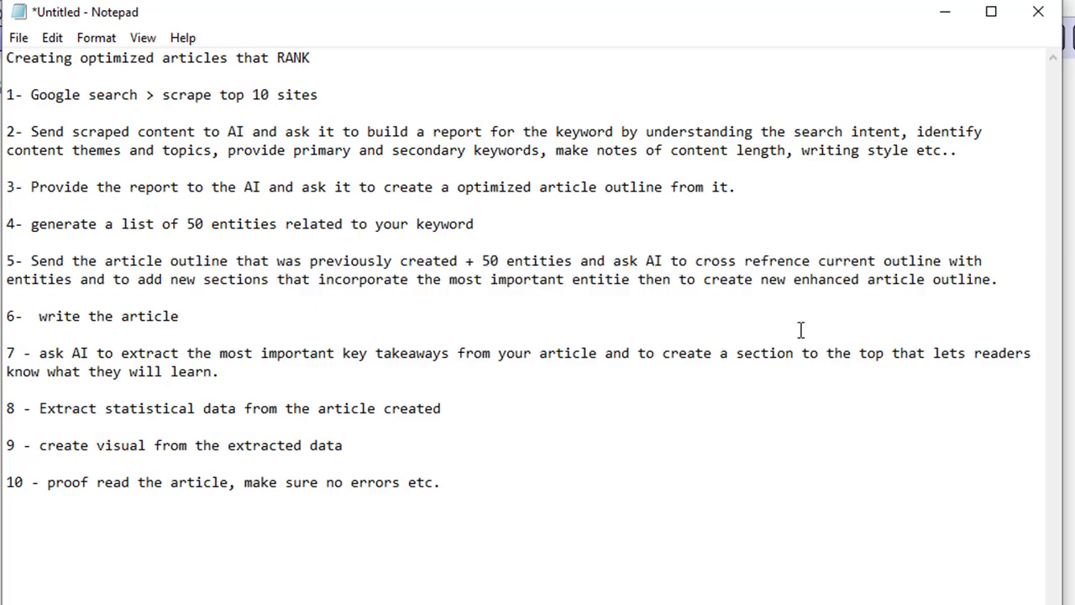
left_click_drag(1005, 279, 66, 260)
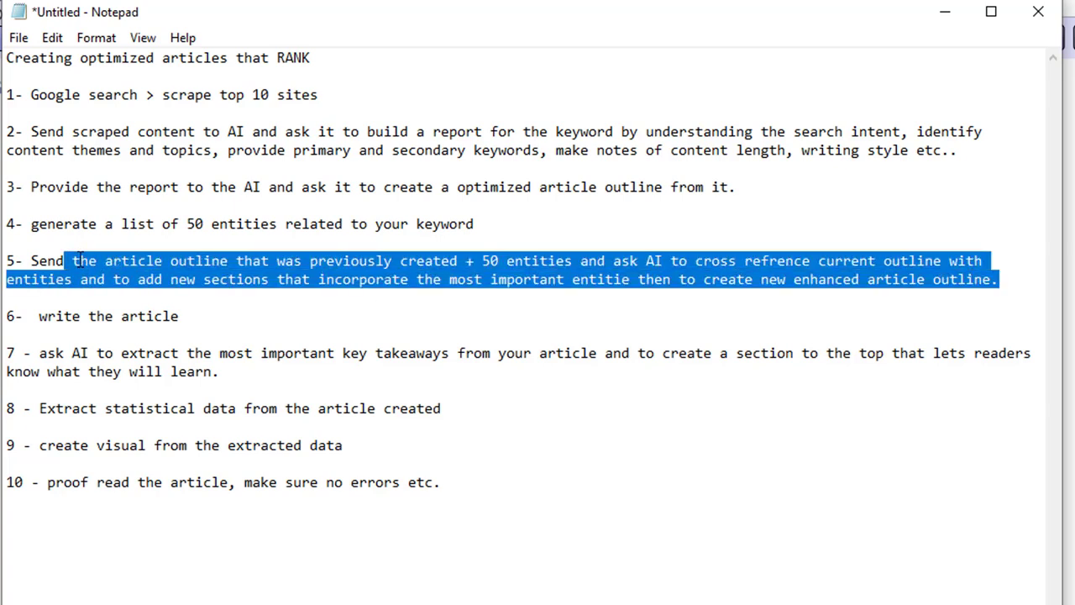
left_click(65, 261)
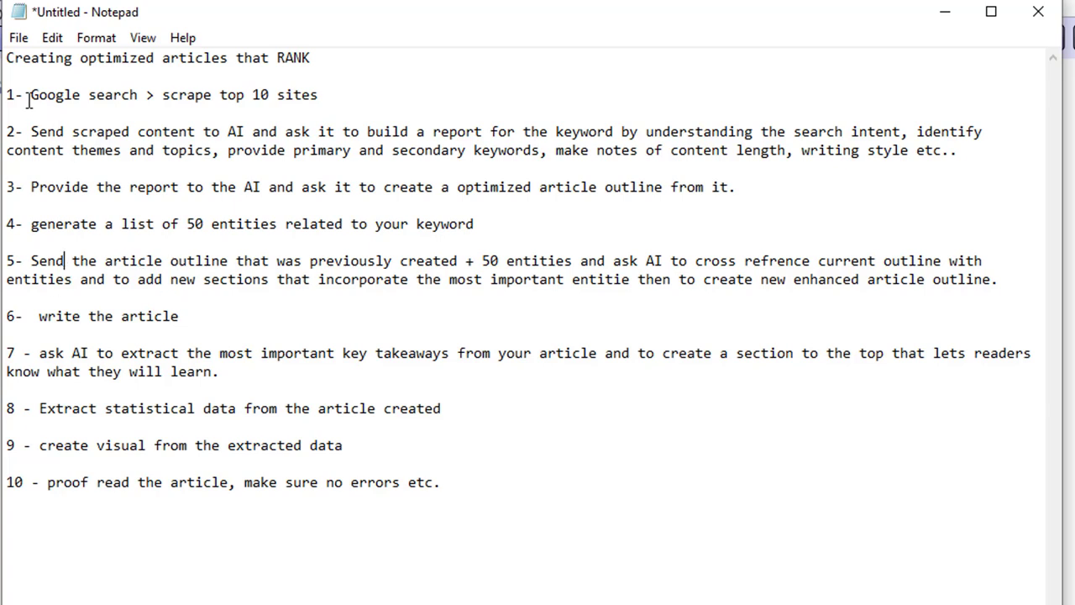
Review items 1 to 4 of the notes again, highlighting the scraping, report, outline and entity-list text in turn
left_click_drag(32, 95, 180, 94)
left_click_drag(48, 132, 162, 148)
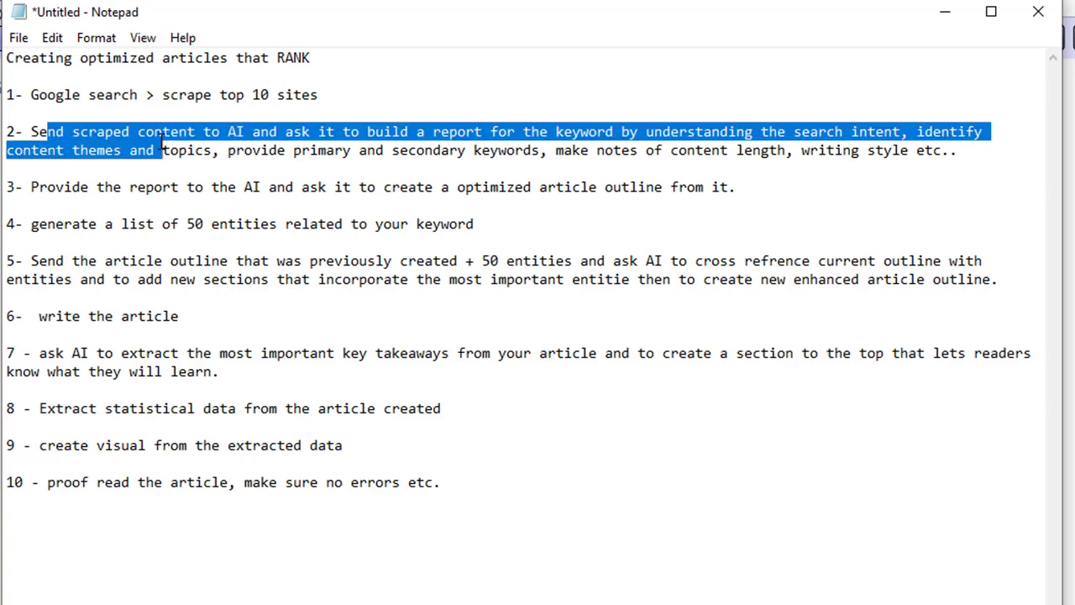
left_click_drag(48, 188, 316, 198)
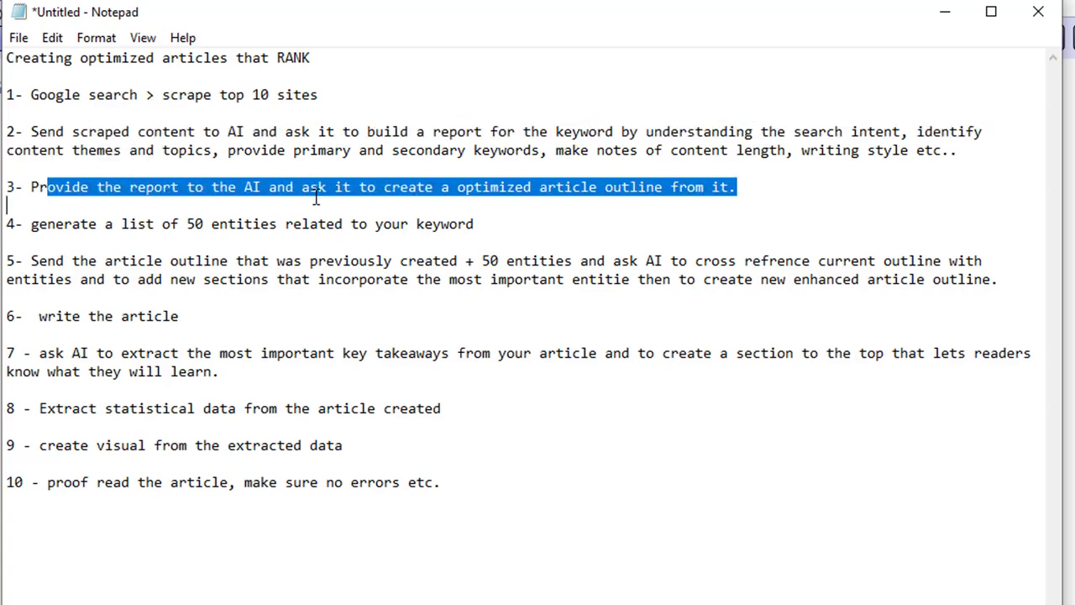
left_click(321, 186)
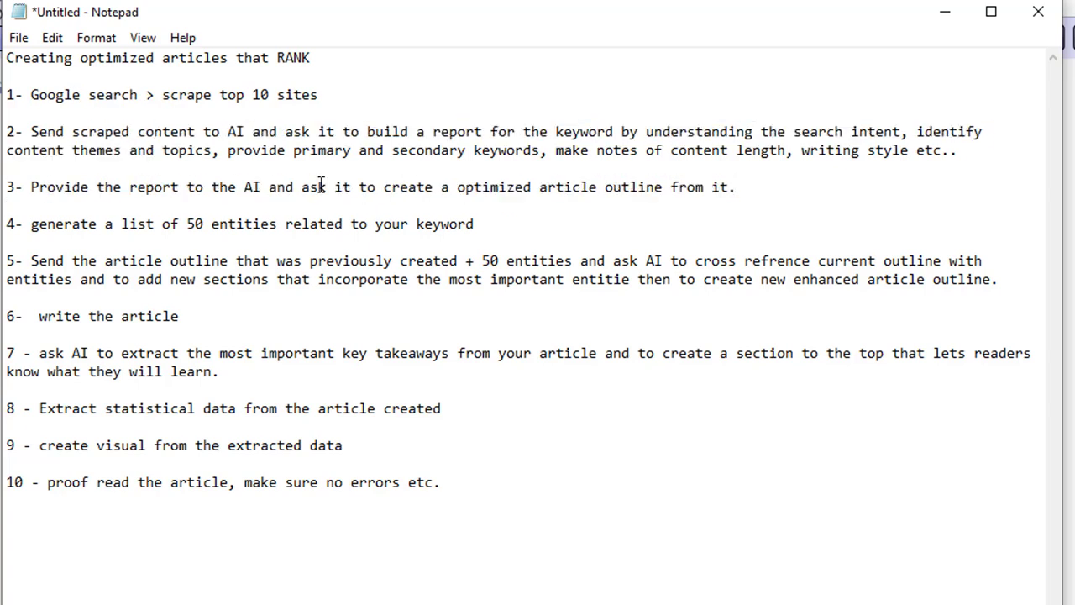
left_click(482, 229)
left_click_drag(97, 95, 186, 95)
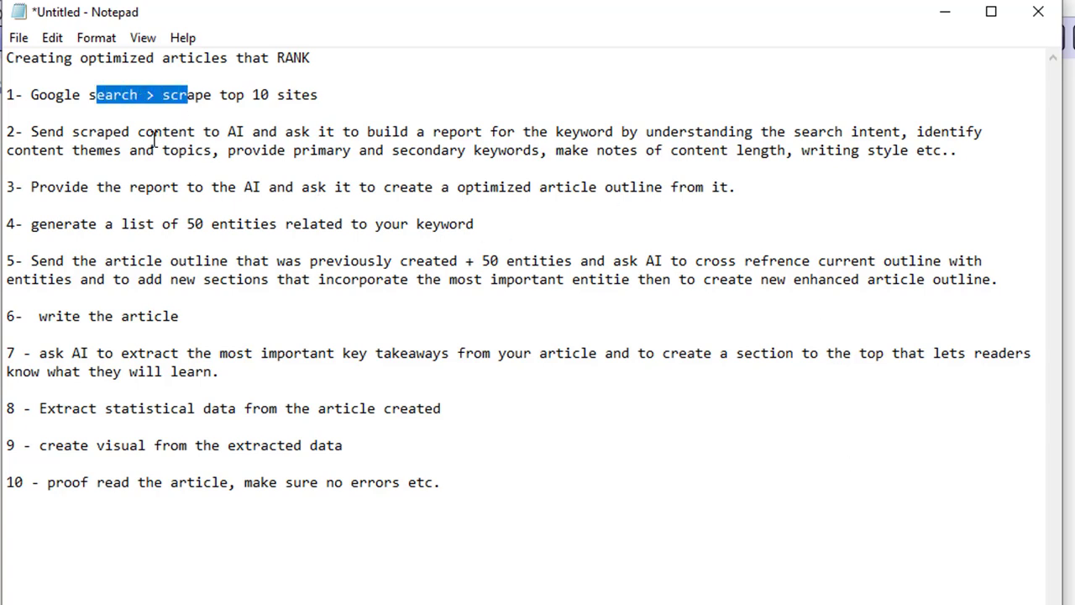
left_click_drag(89, 134, 260, 151)
left_click_drag(173, 178, 343, 191)
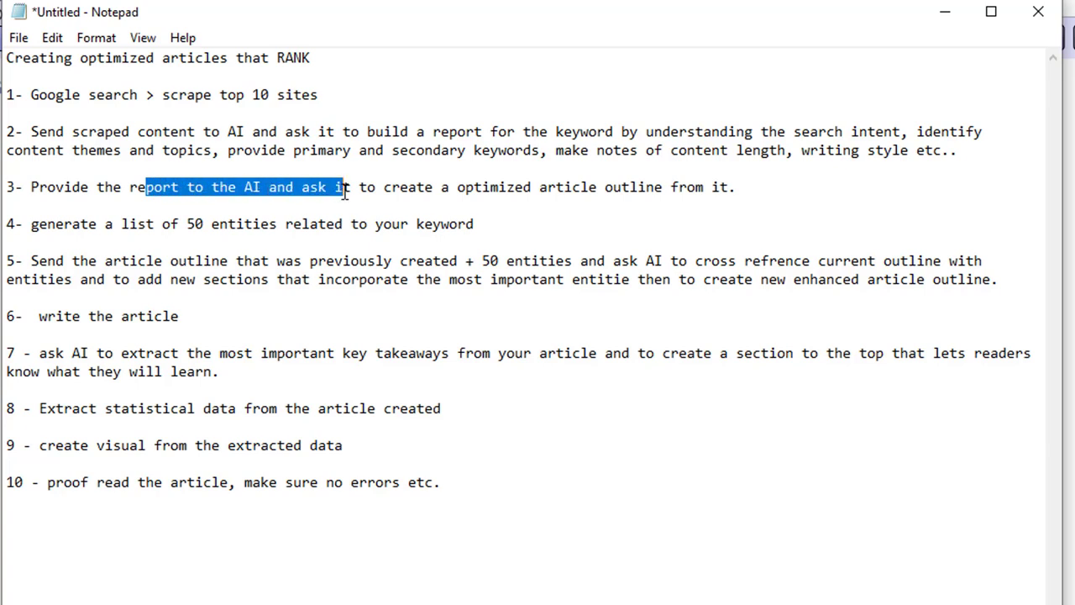
left_click(410, 189)
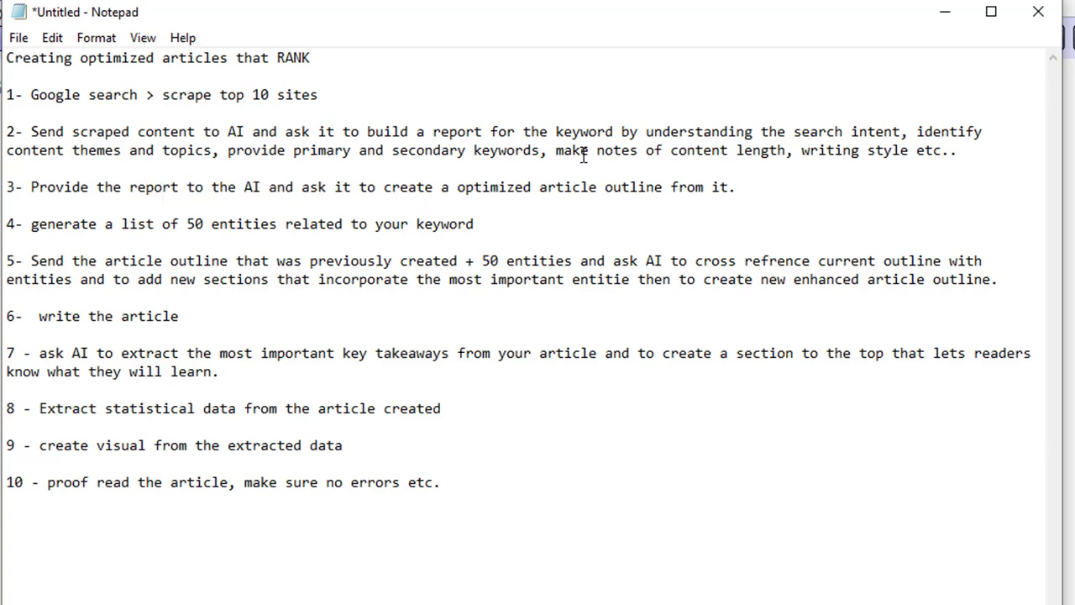
left_click_drag(343, 133, 475, 151)
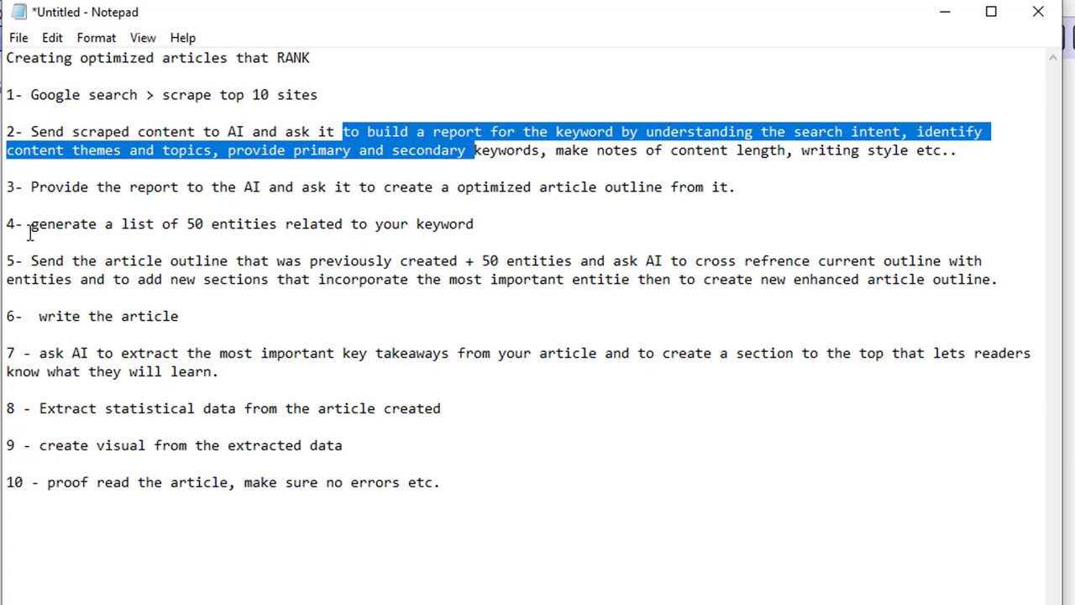
left_click_drag(39, 225, 419, 236)
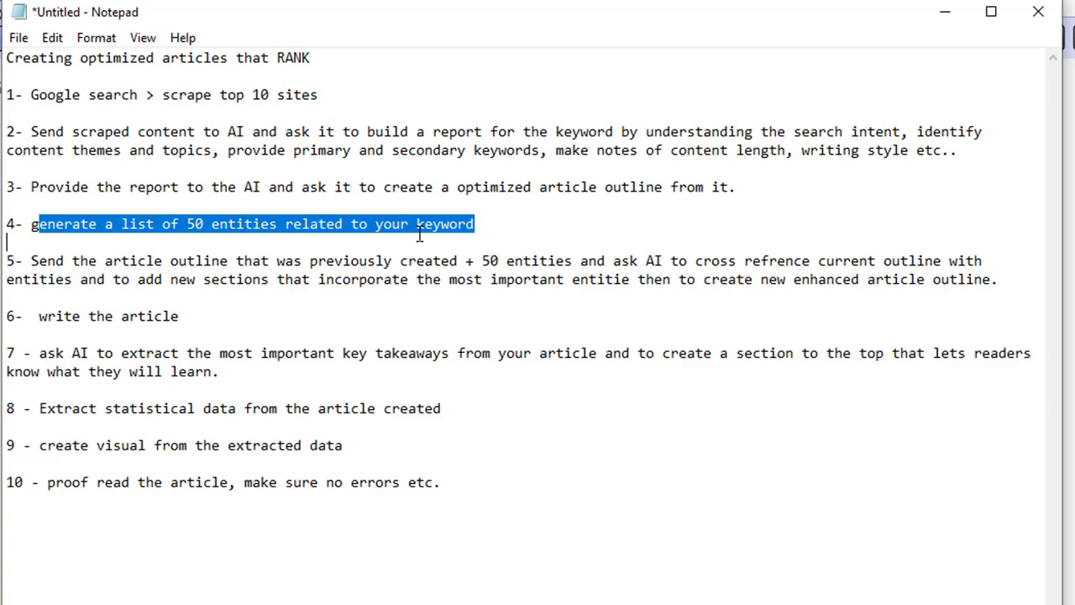
Reread item 5 of the notes, highlighting the text on adding new entity-based sections for an enhanced article outline
left_click_drag(79, 262, 266, 281)
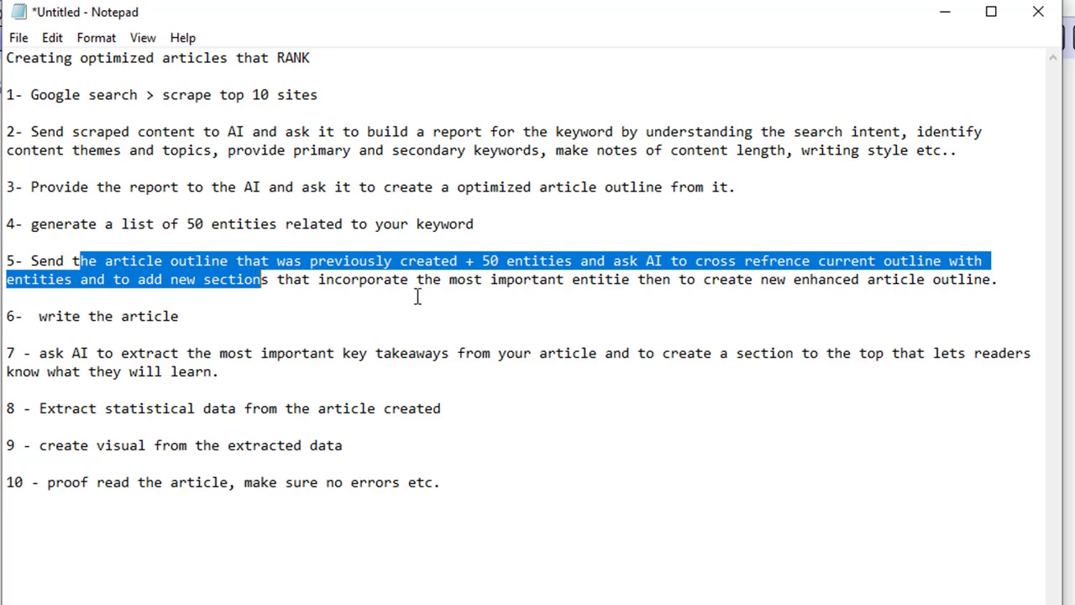
left_click_drag(867, 286, 7, 243)
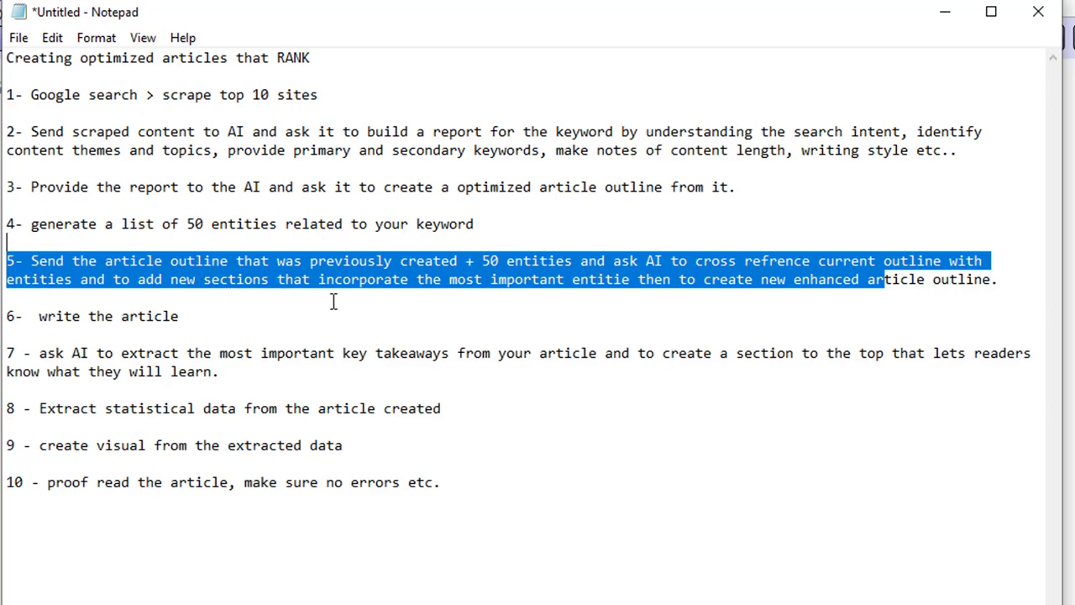
left_click(902, 290)
left_click_drag(1008, 284, 876, 284)
left_click_drag(794, 284, 10, 255)
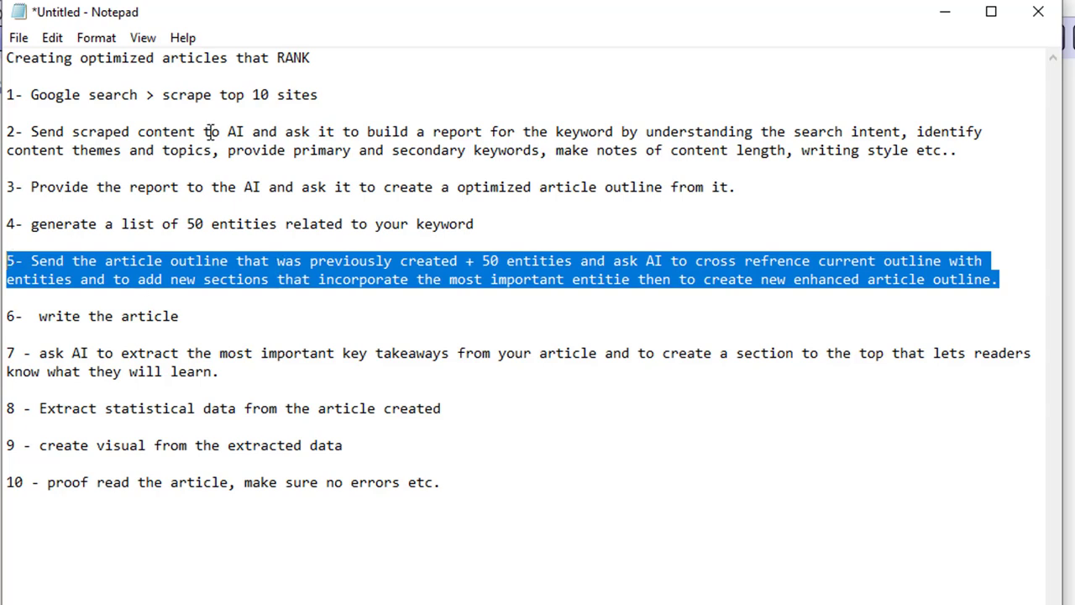
left_click(155, 187)
left_click(165, 279)
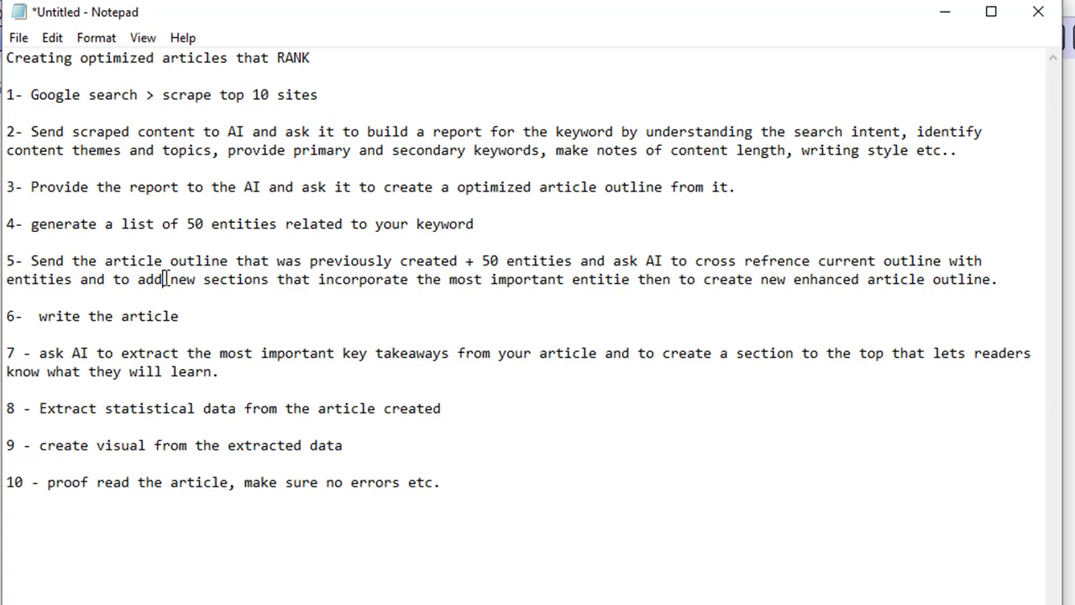
left_click_drag(67, 260, 318, 278)
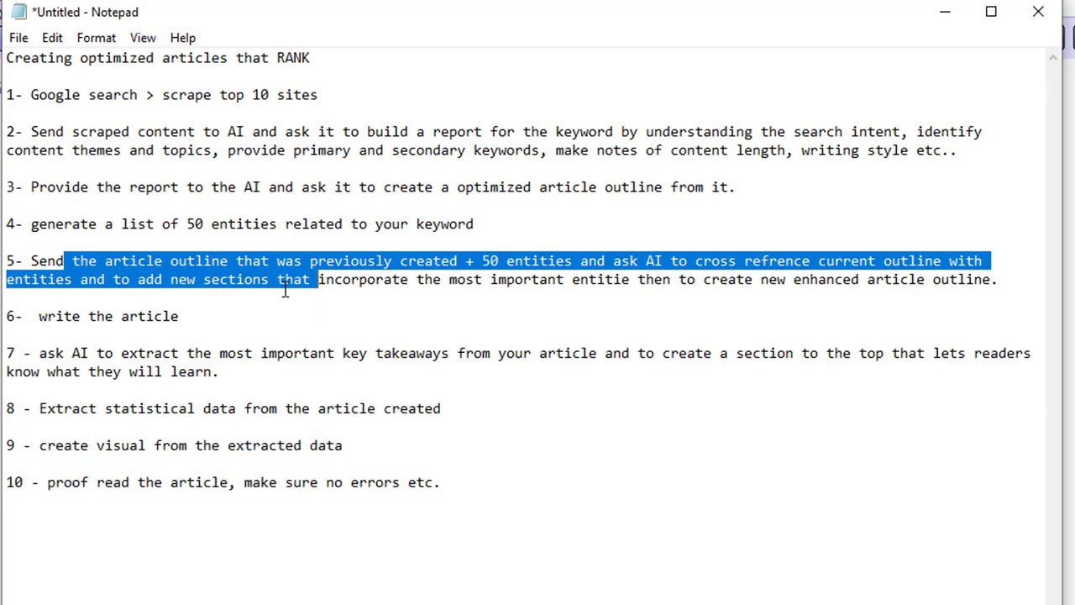
left_click(254, 288)
left_click_drag(89, 262, 328, 280)
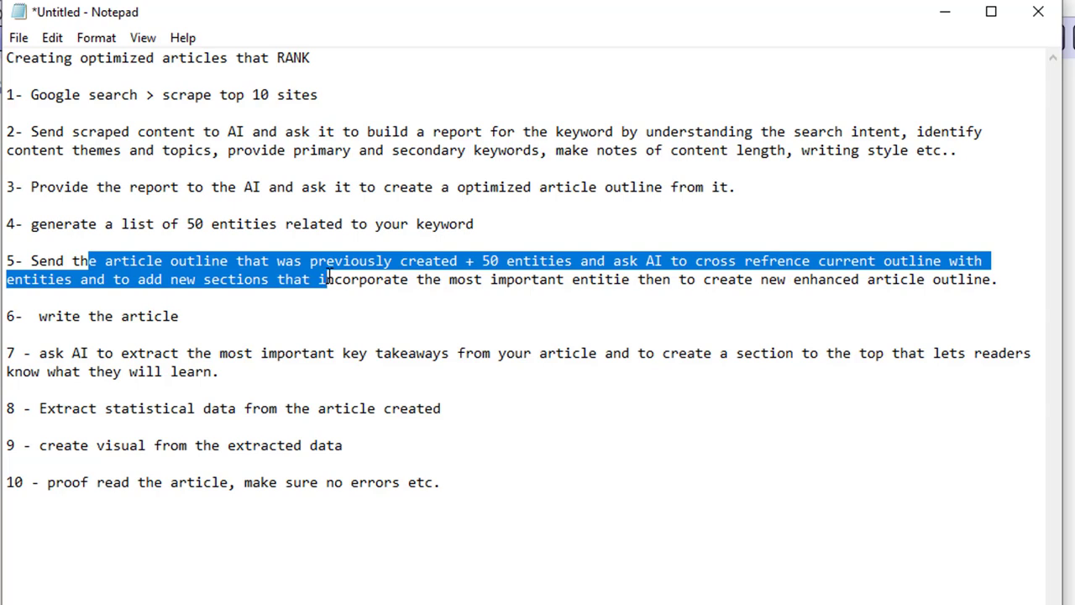
left_click(334, 280)
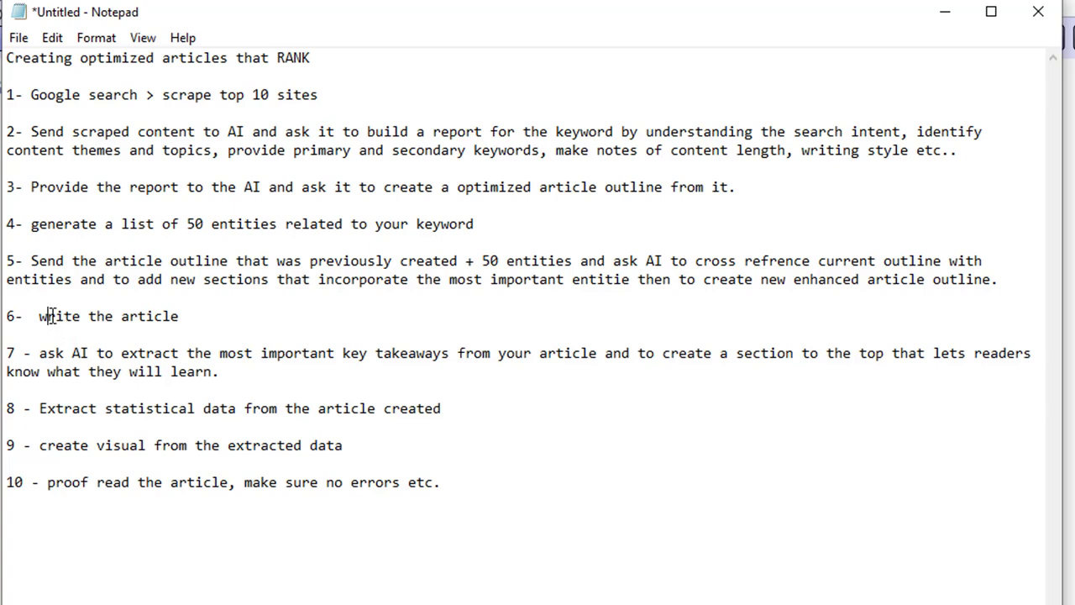
Read items 6 and 7 of the notes, highlighting the text on writing the article and extracting its key takeaways
left_click_drag(47, 316, 194, 316)
left_click(169, 262)
left_click_drag(222, 372, 41, 354)
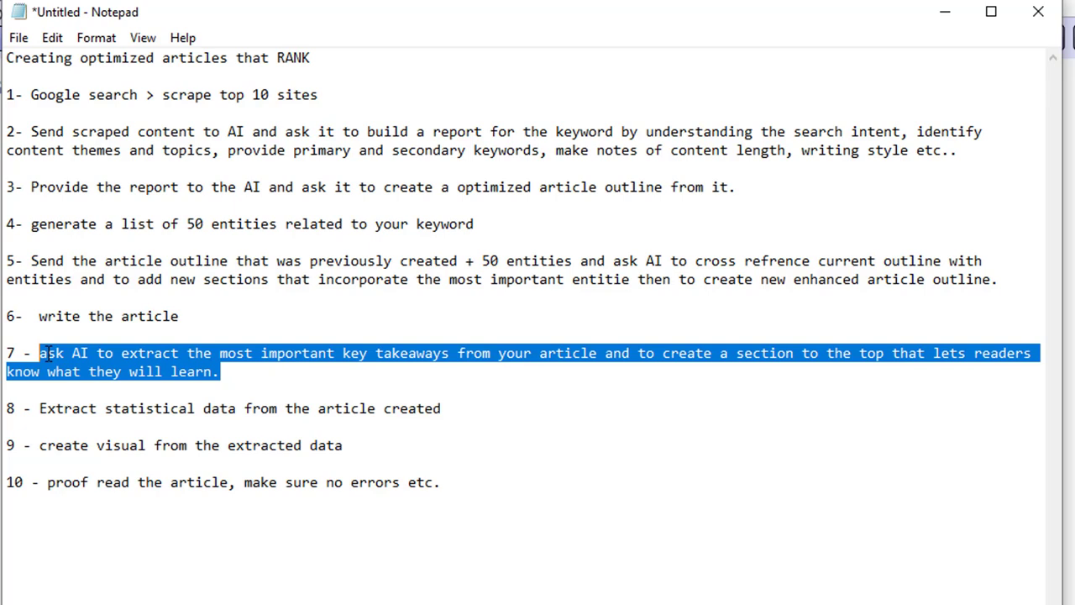
left_click(208, 370)
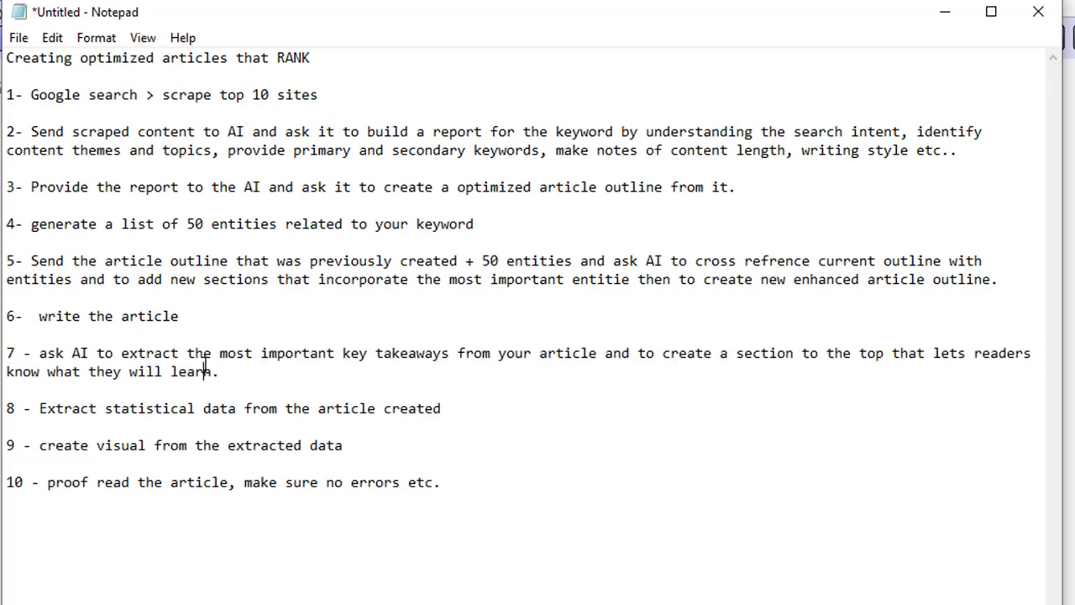
left_click_drag(236, 370, 3, 354)
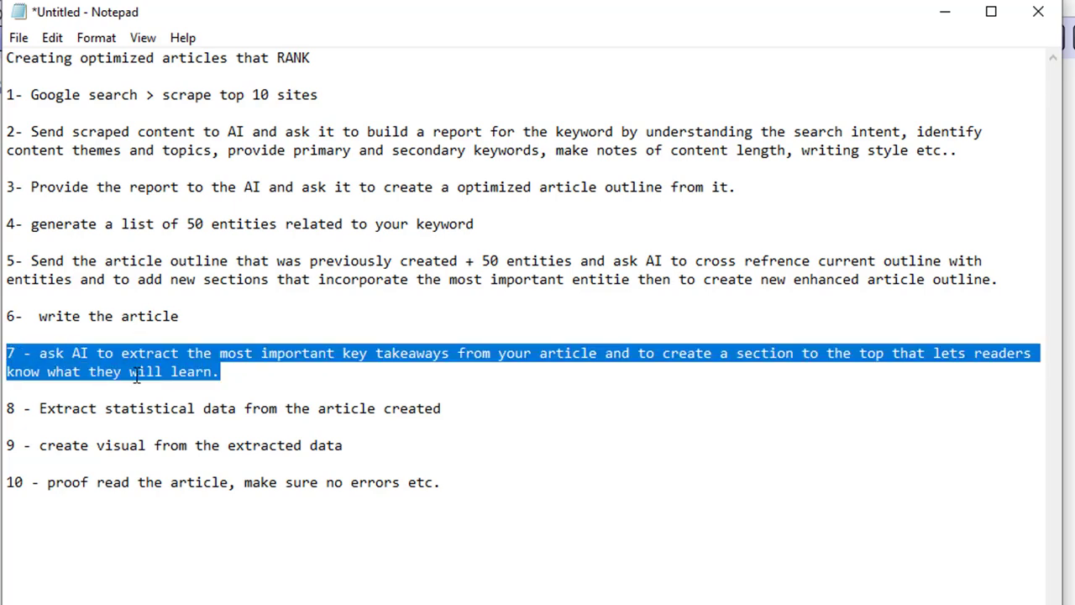
left_click(81, 370)
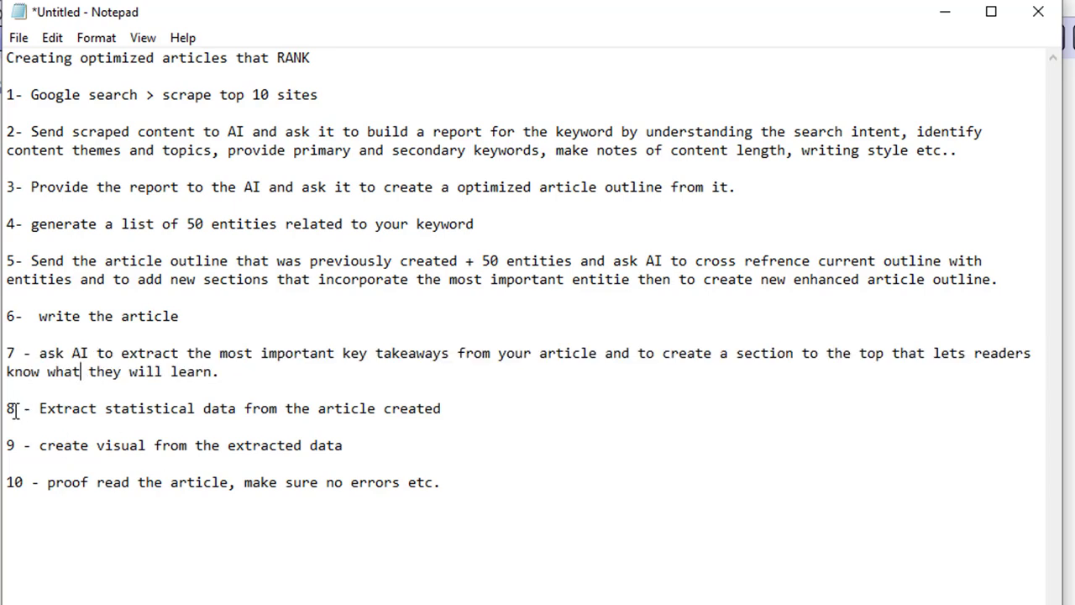
Read items 8 to 10 of the notes, highlighting the text on statistical data, the visual and proofreading
left_click_drag(55, 410, 444, 414)
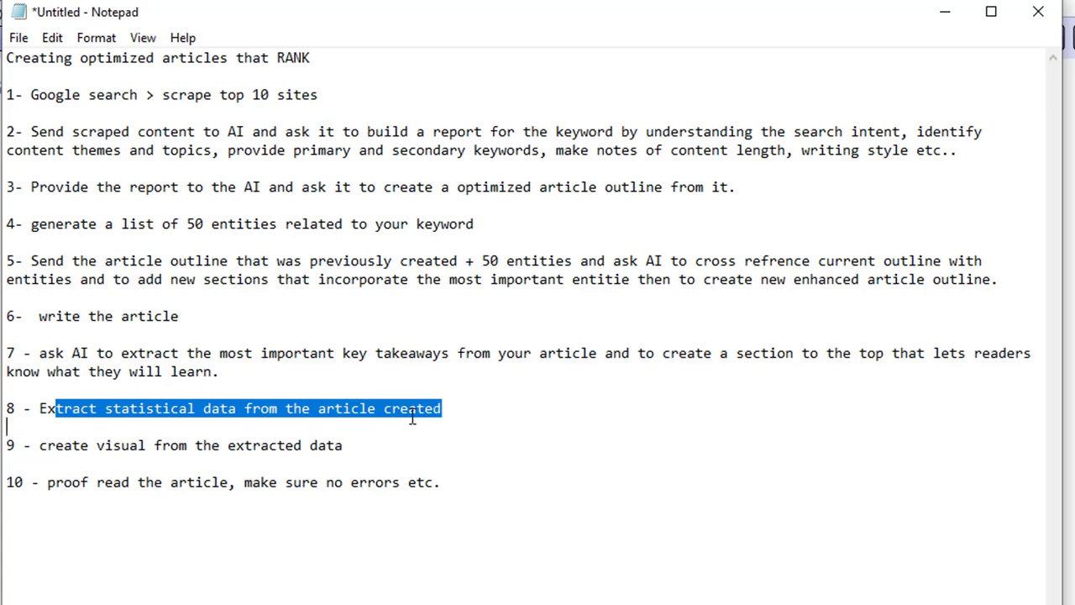
left_click(355, 353)
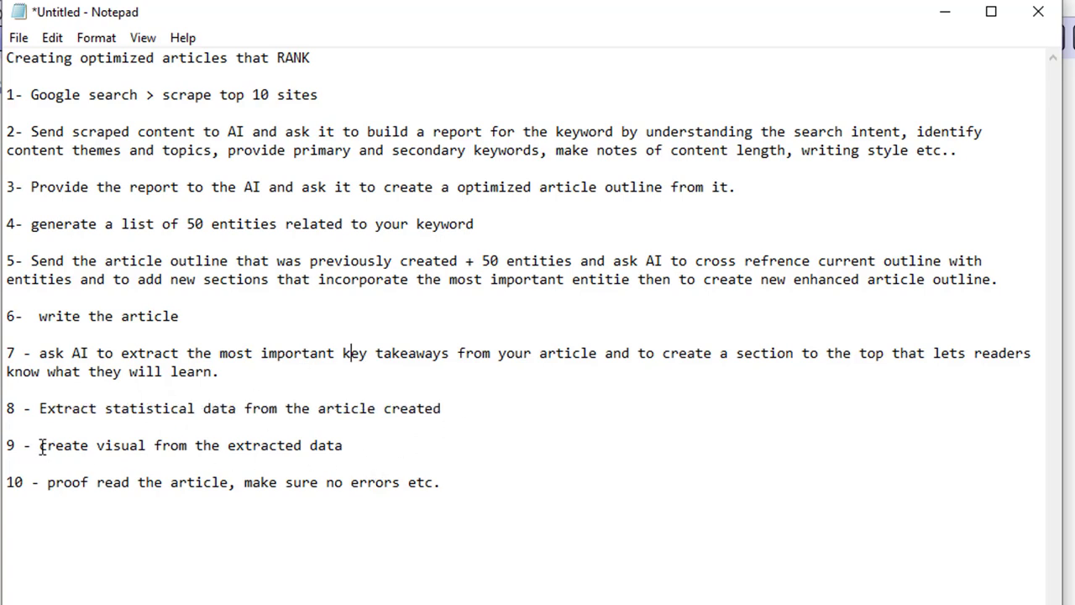
left_click_drag(40, 447, 353, 450)
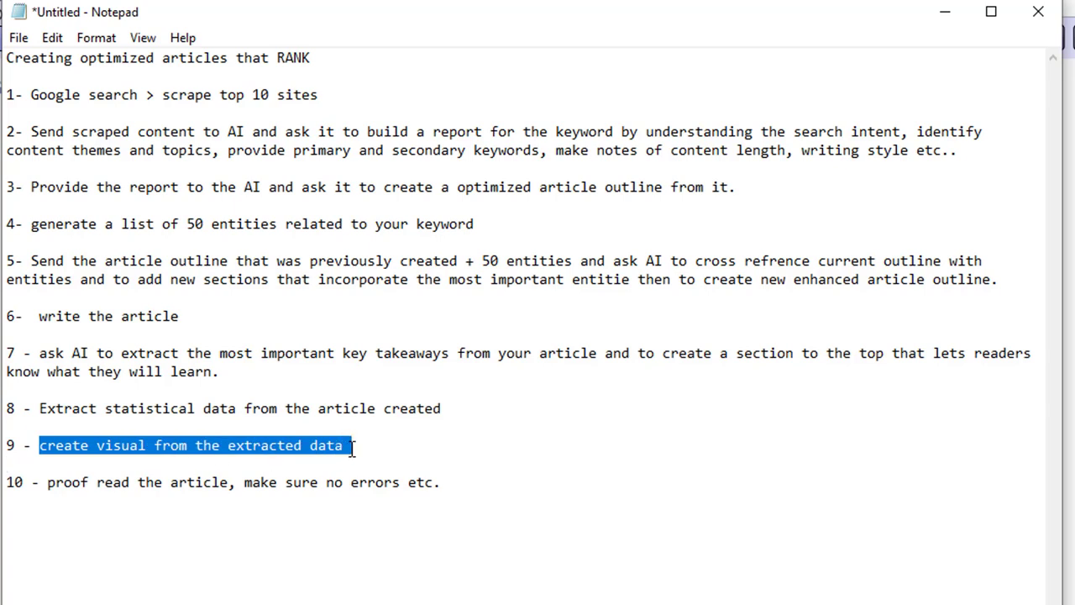
left_click_drag(80, 408, 362, 408)
left_click(361, 408)
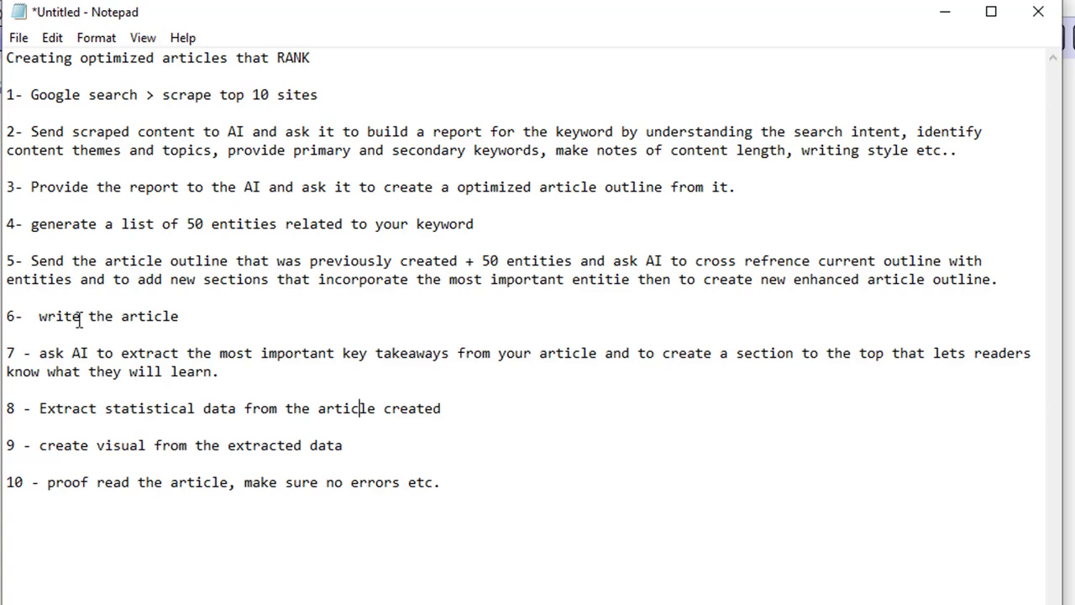
left_click_drag(64, 484, 229, 494)
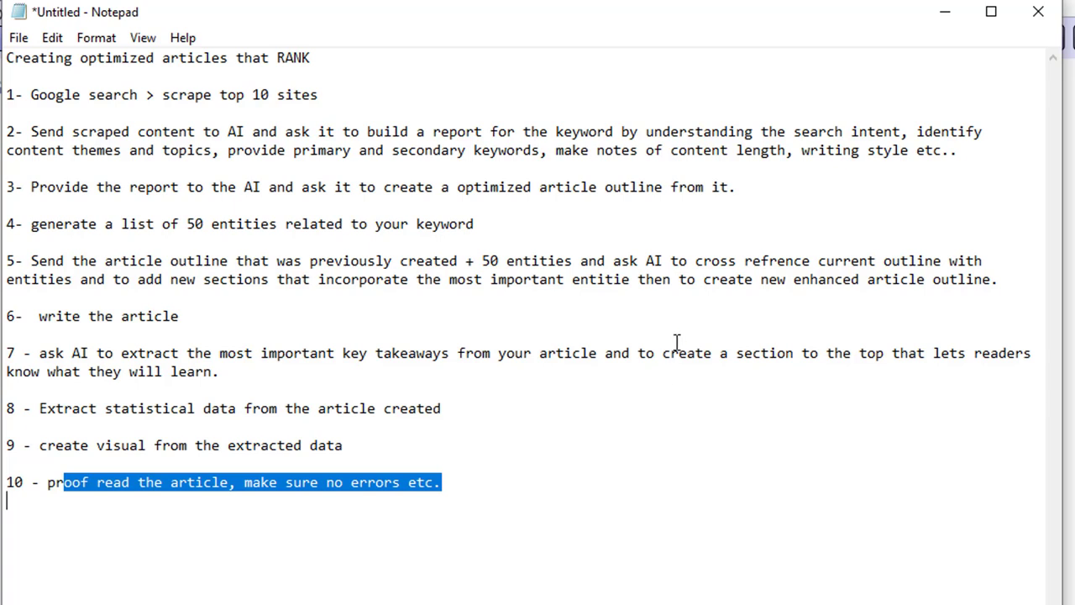
left_click(487, 494)
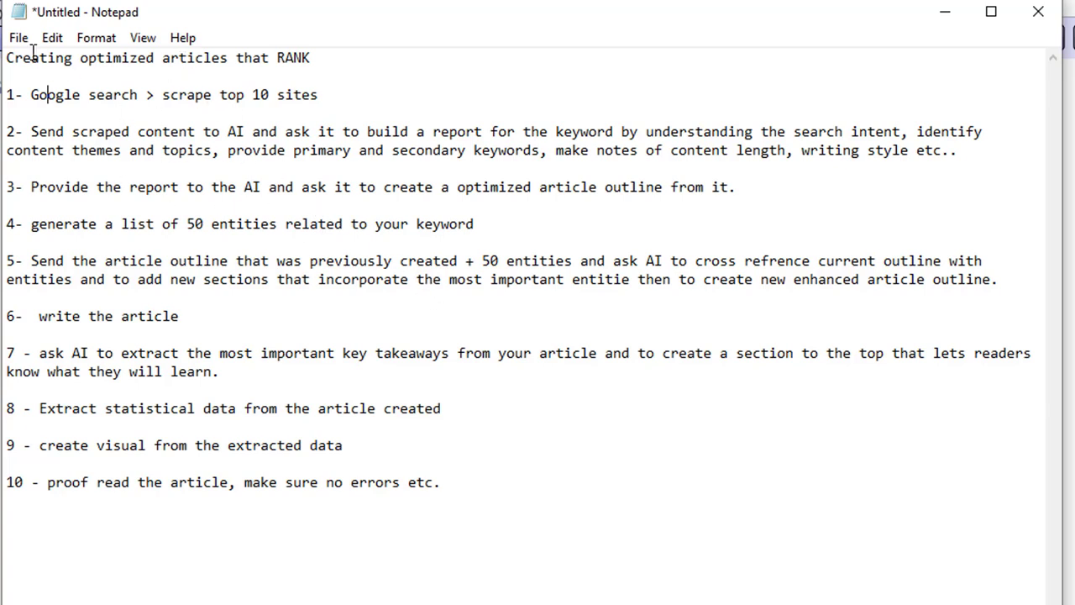
Minimize Notepad and examine the belly fat article's introduction and What You Will Learn section in the editor behind it
left_click(337, 61)
left_click(546, 81)
left_click(935, 14)
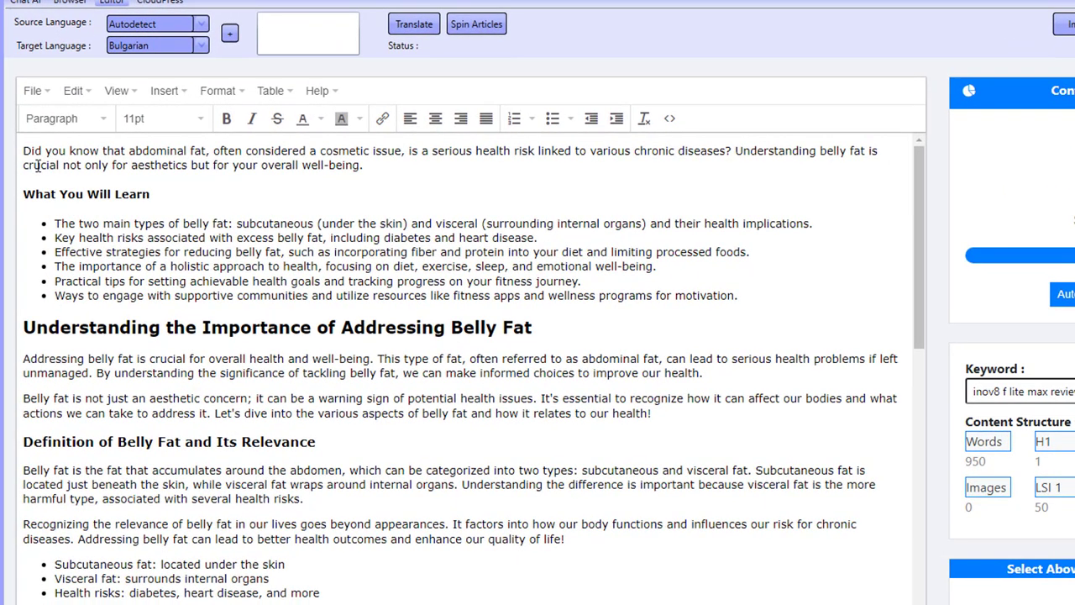
left_click_drag(24, 154, 363, 164)
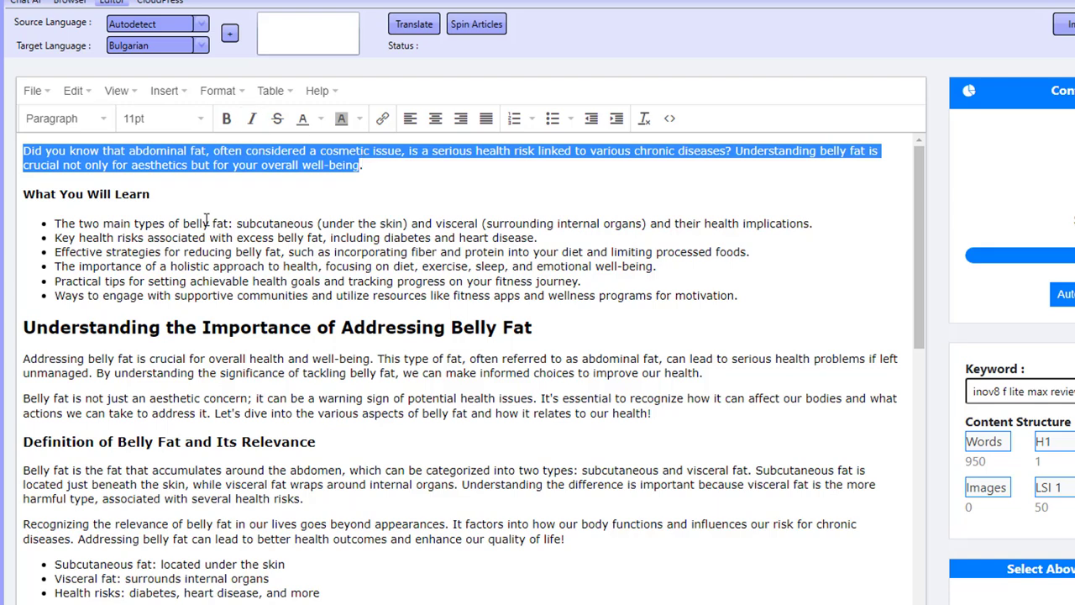
left_click(191, 153)
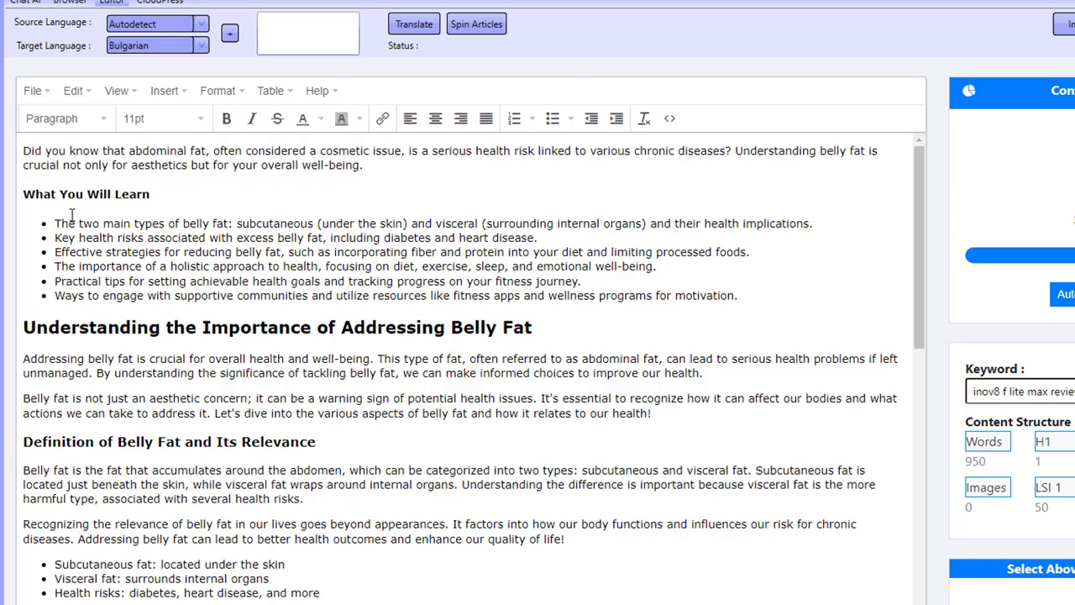
left_click_drag(38, 188, 753, 310)
left_click(236, 328)
Examine the article's first sections, highlighting the bullet list under Definition of Belly Fat and Its Relevance
scroll(235, 430, "down", 2)
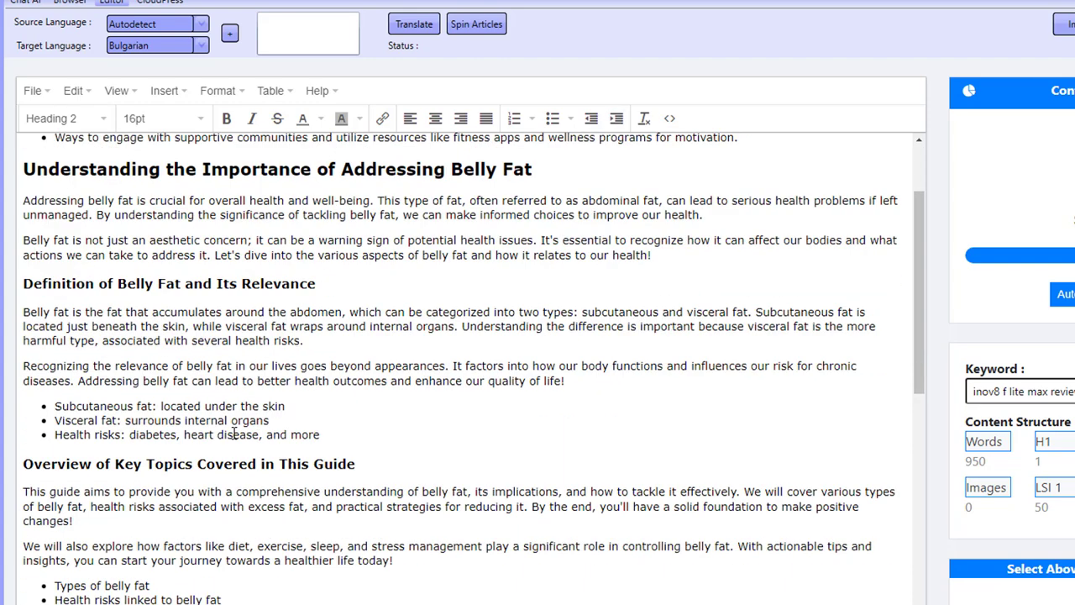
left_click(83, 407)
left_click_drag(89, 409, 126, 434)
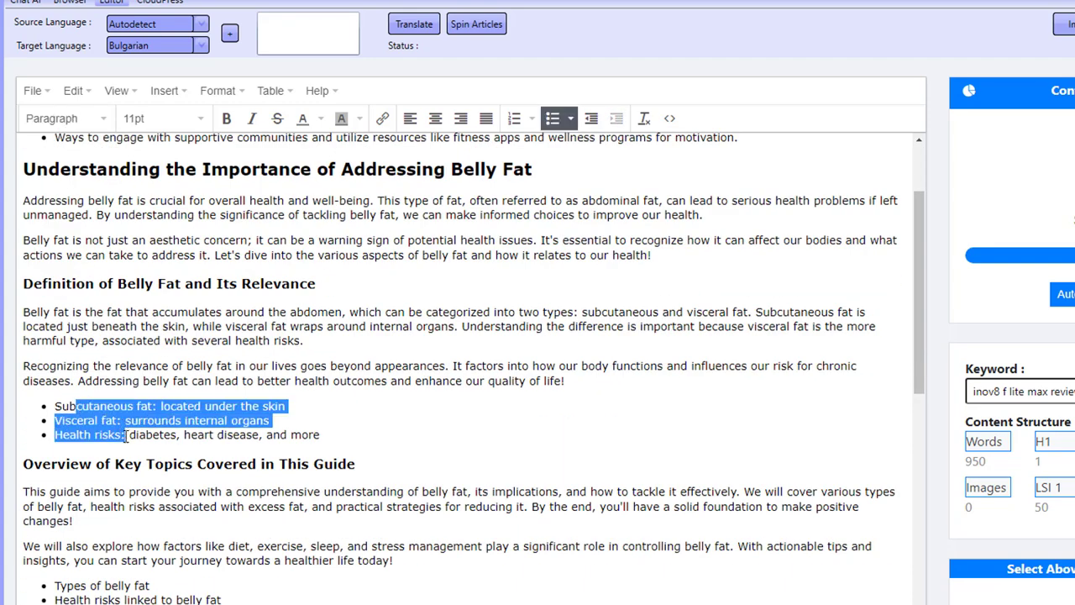
scroll(126, 434, "up", 2)
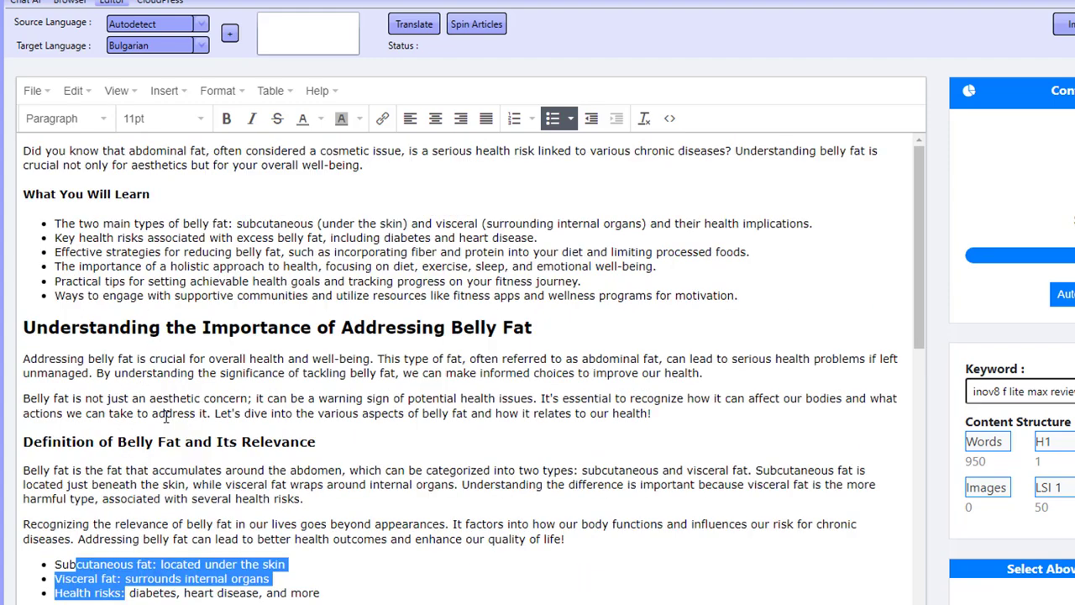
scroll(166, 417, "down", 1)
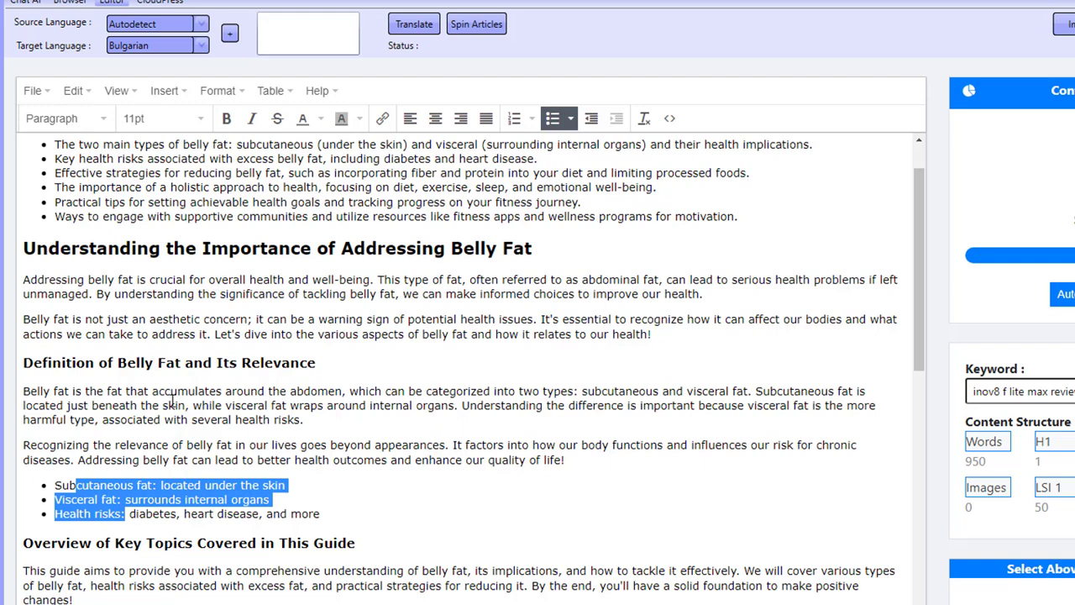
left_click(39, 280)
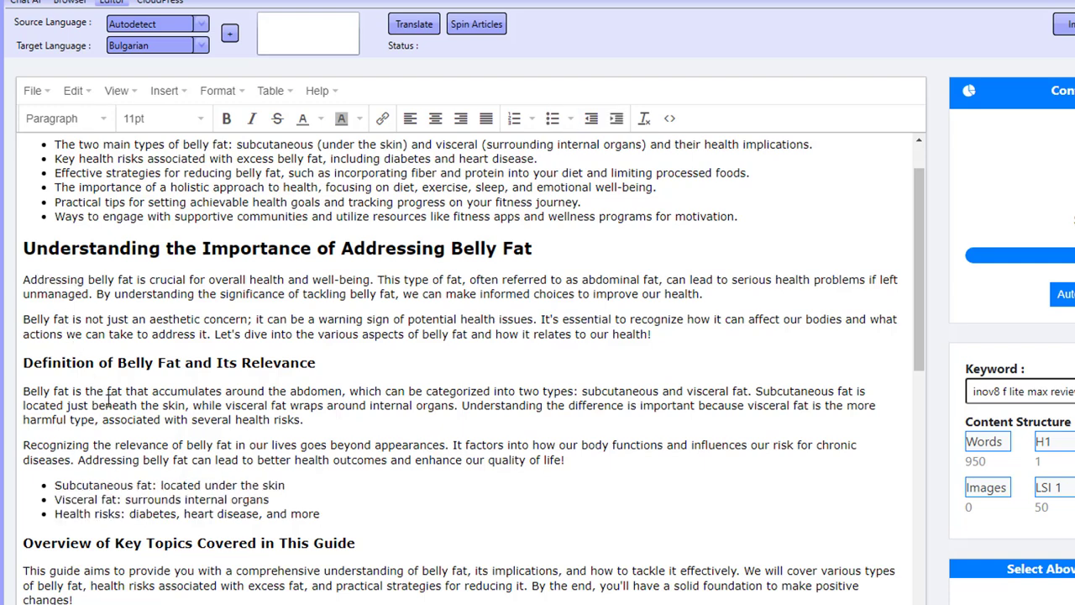
scroll(107, 398, "down", 1)
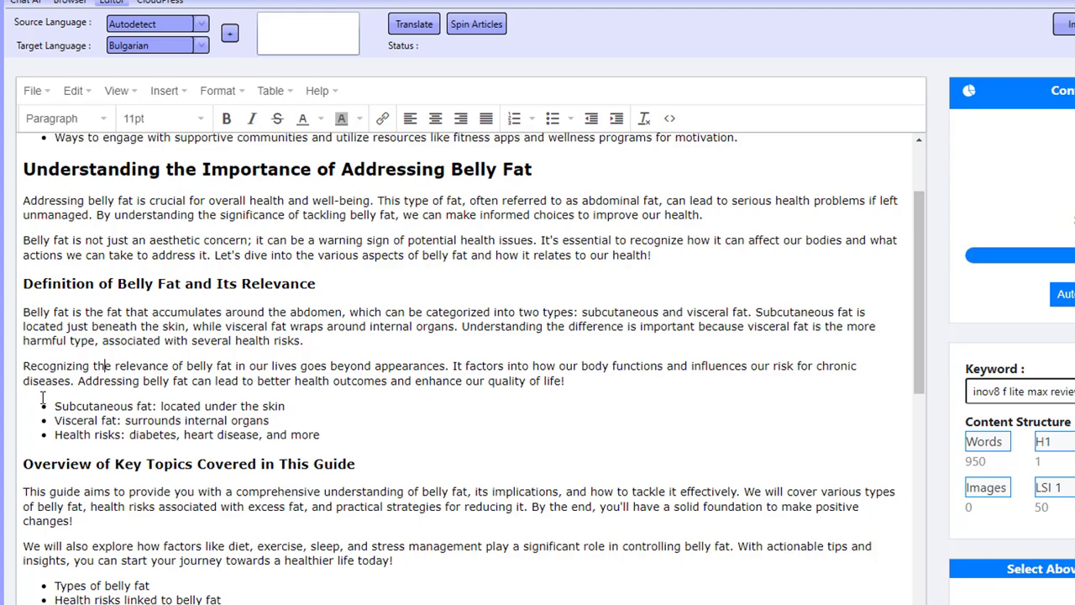
left_click_drag(47, 400, 141, 431)
left_click(124, 485)
Read through the rest of the article, from the overview of key topics to the Frequently Asked Questions
scroll(126, 546, "down", 3)
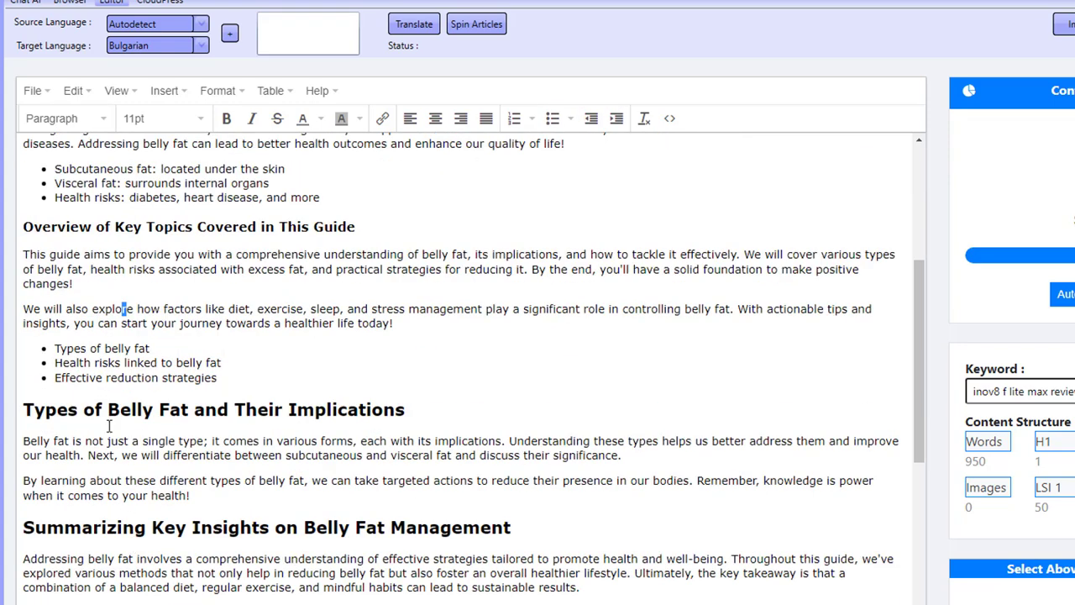
left_click(107, 409)
scroll(128, 491, "down", 3)
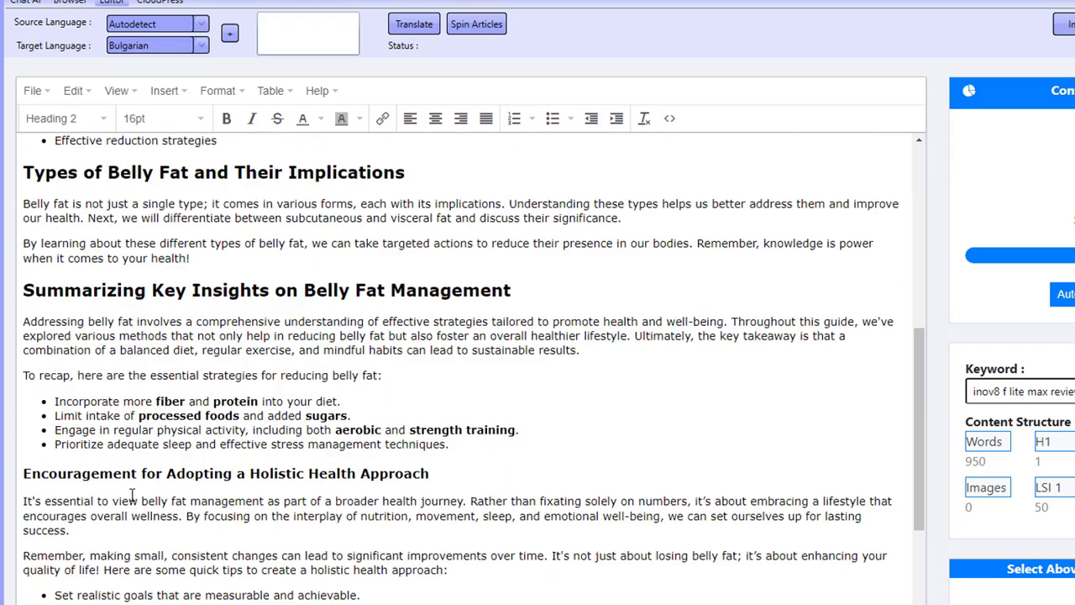
left_click(165, 402)
scroll(205, 471, "down", 7)
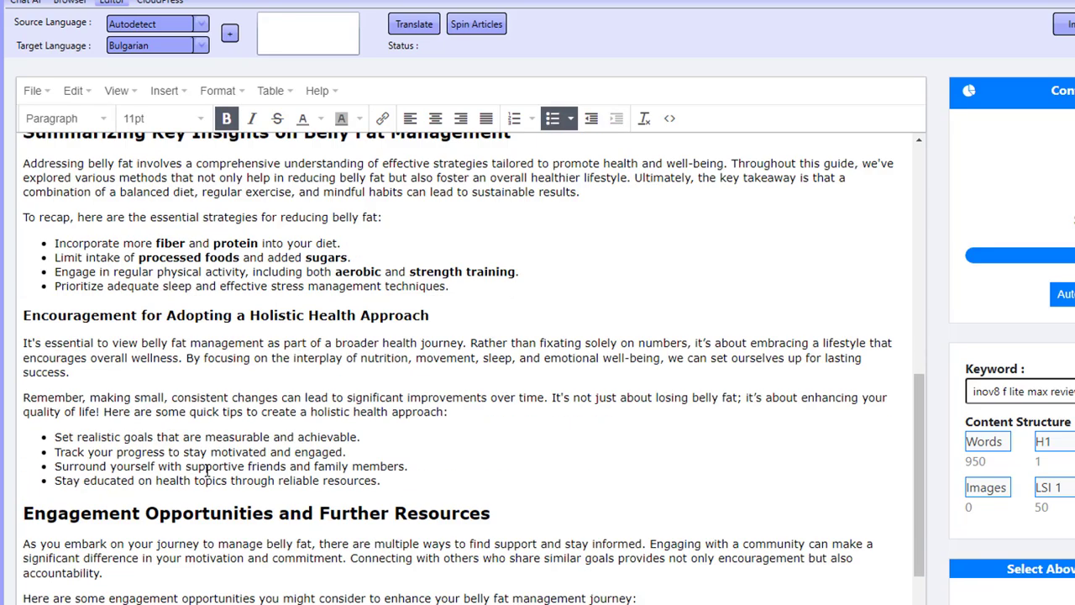
scroll(206, 470, "down", 3)
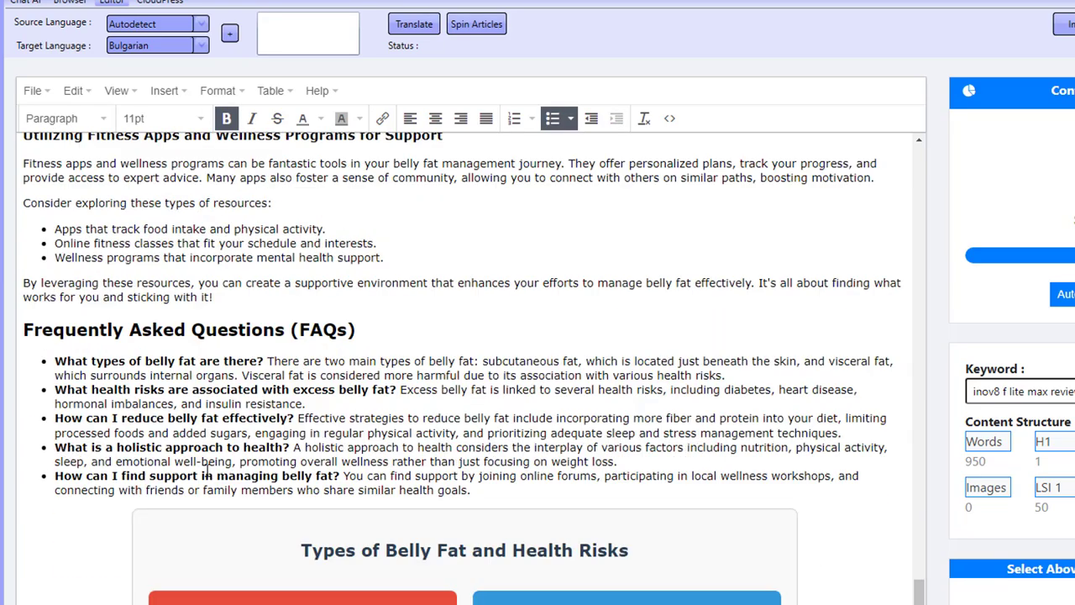
scroll(206, 470, "down", 2)
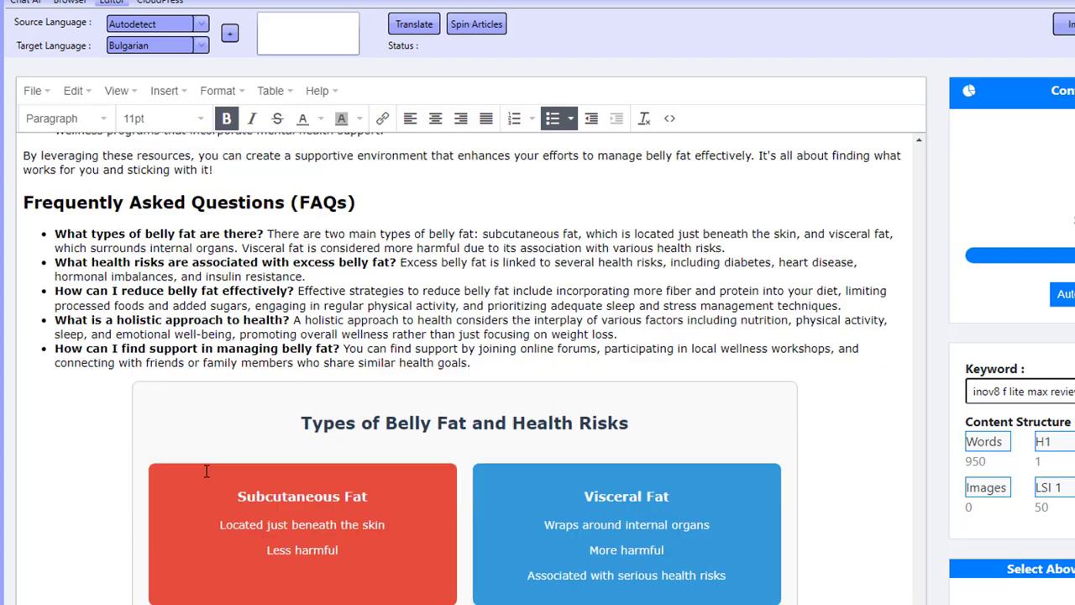
Examine the Types of Belly Fat and Health Risks visual at the article's end, highlighting its title, and return to the article's beginning
scroll(148, 443, "down", 2)
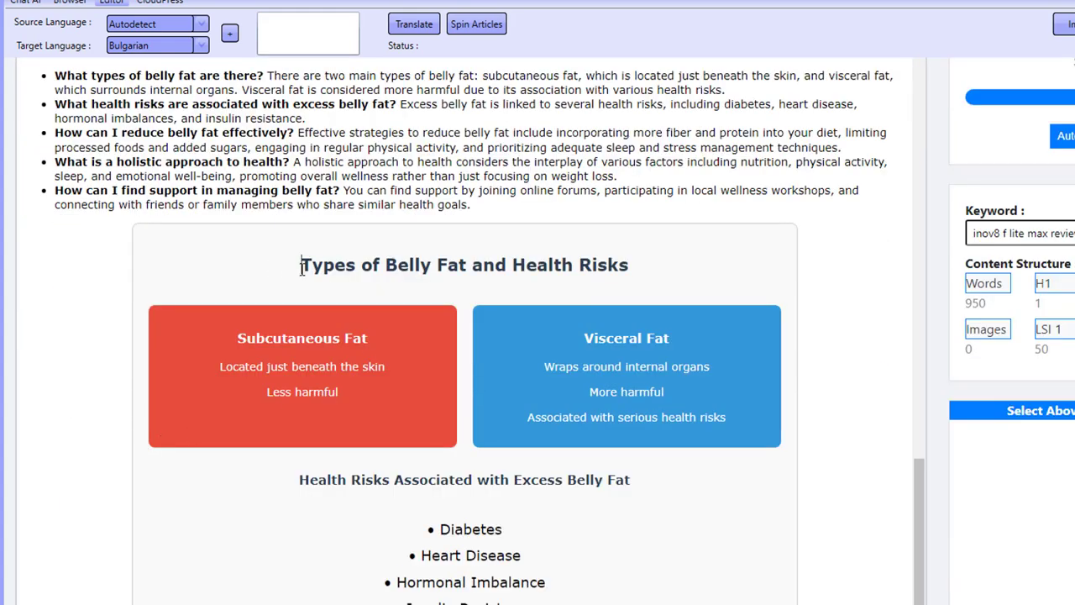
left_click_drag(302, 267, 637, 256)
scroll(371, 466, "down", 2)
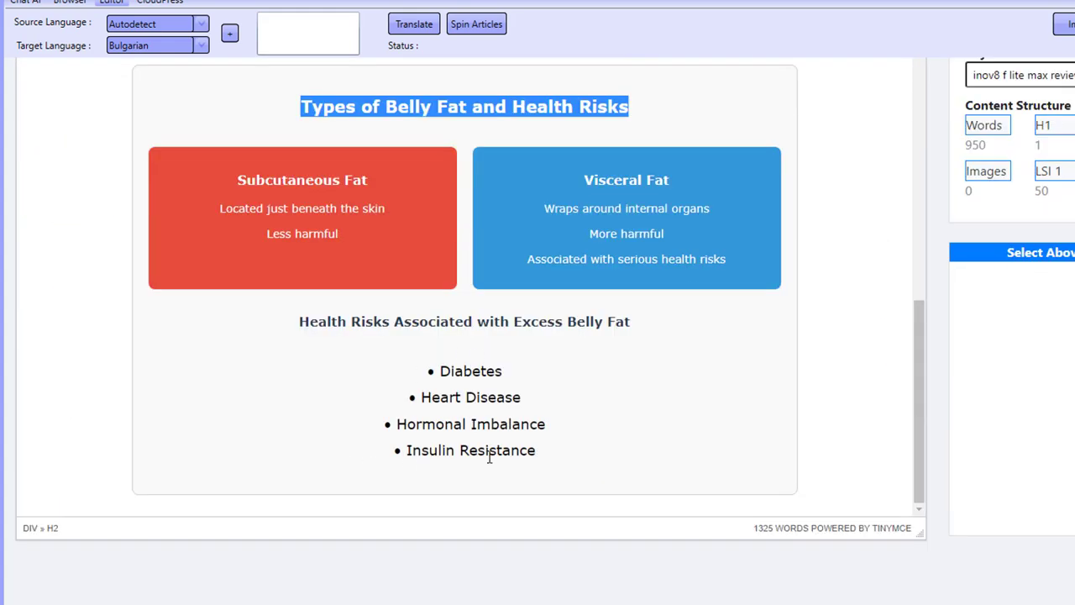
scroll(478, 493, "up", 20)
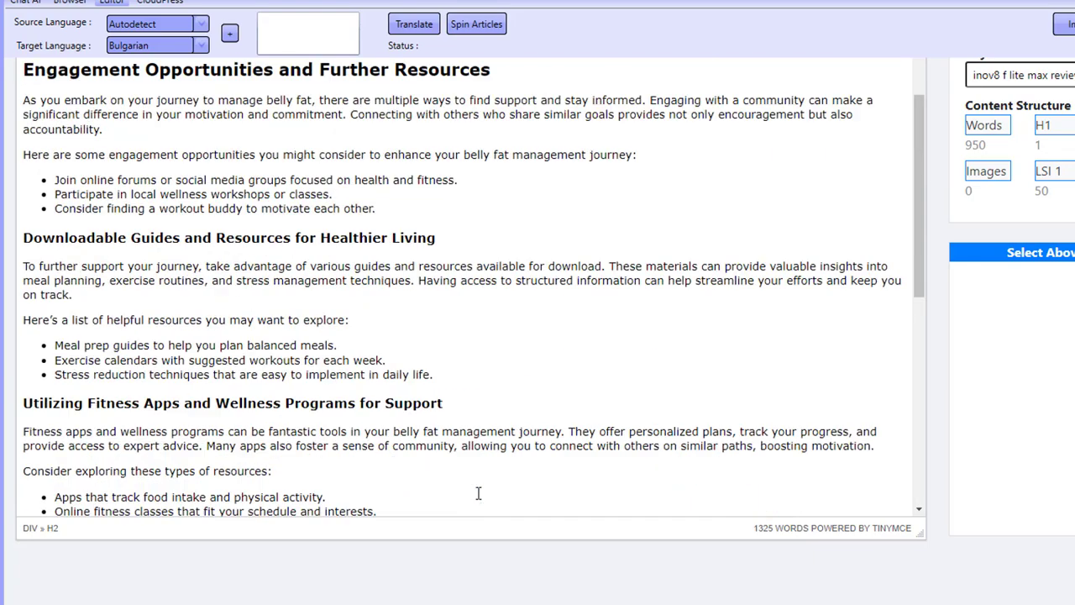
scroll(466, 528, "up", 4)
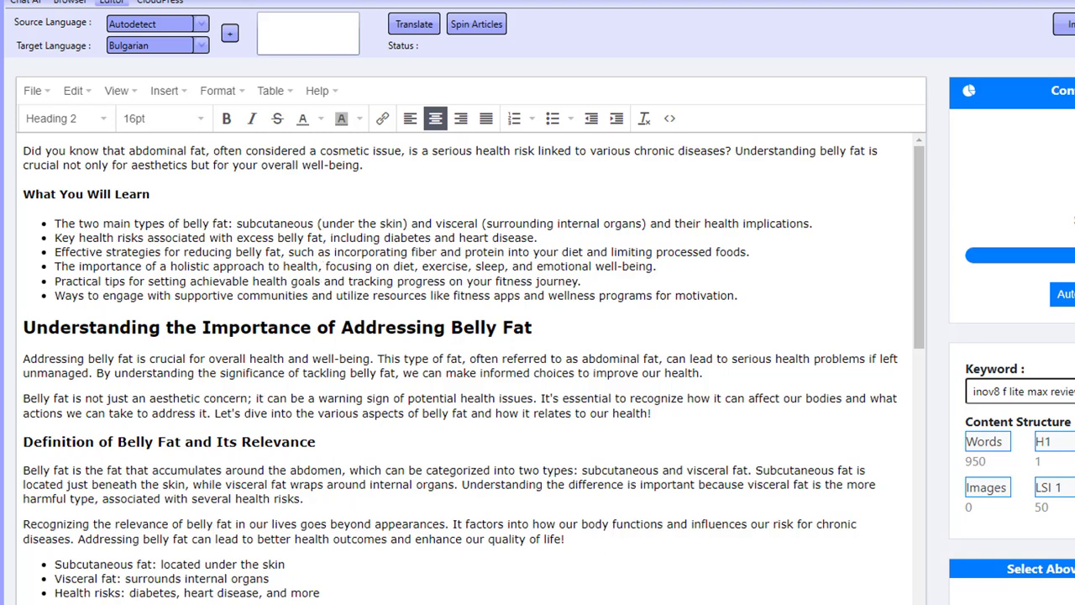
Switch to the AI chat view and open the Keyword-theme-3 strategy's prompt list from the Automation window
left_click(572, 570)
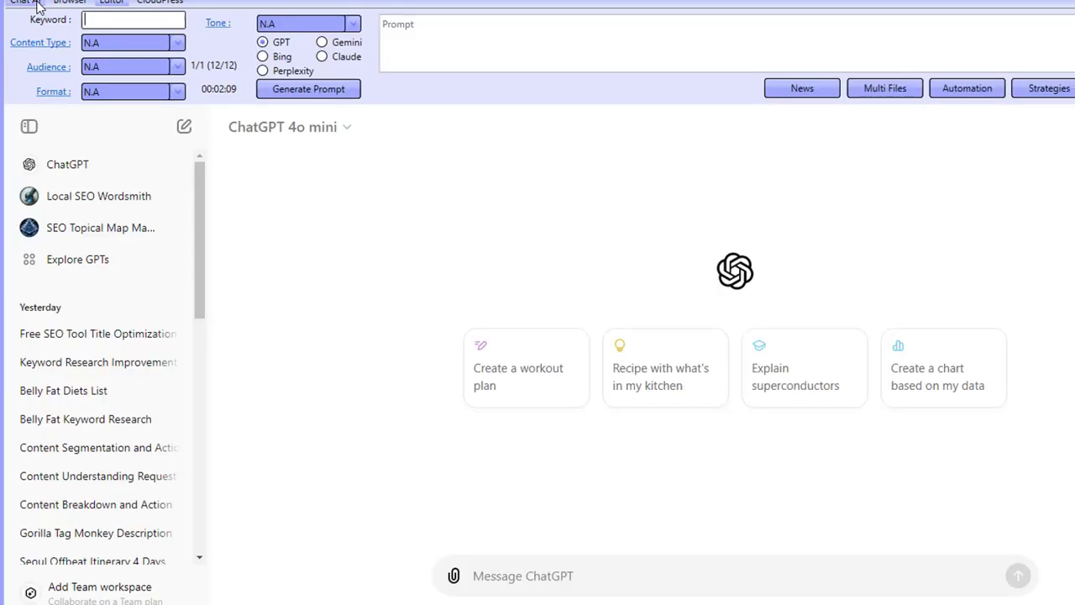
left_click(39, 2)
left_click(958, 88)
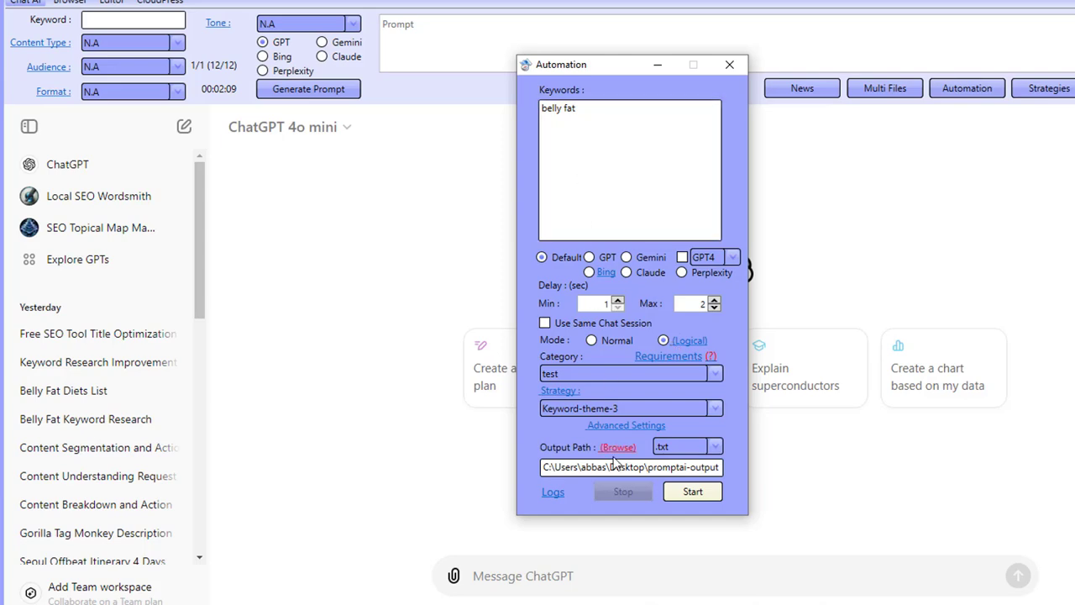
left_click(561, 391)
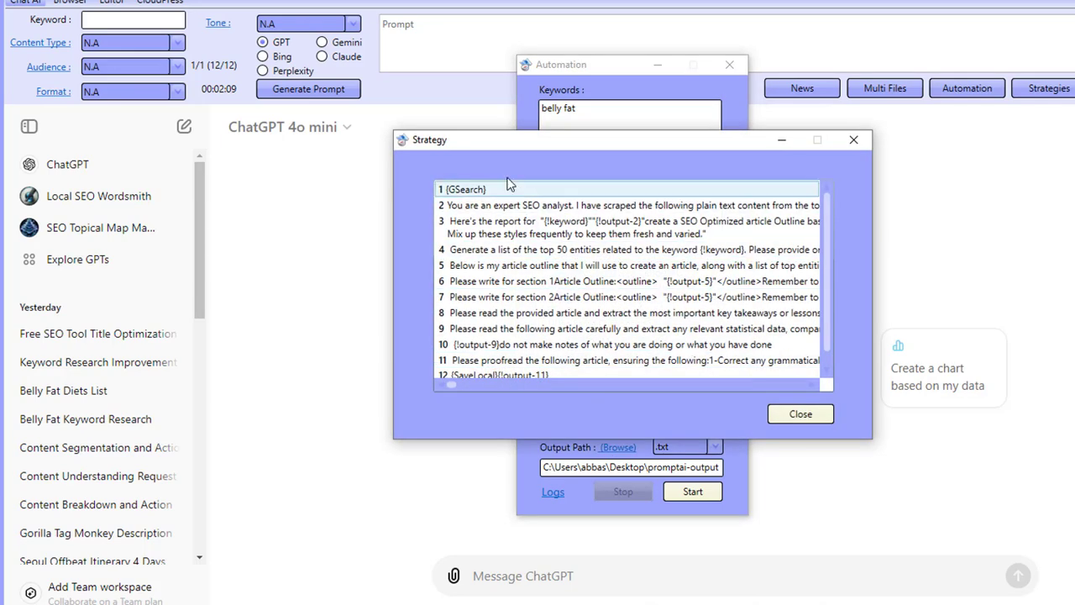
Point out the {GSearch} entry and read prompt 2, highlighting its Content Themes and Topics and Primary and LSI Keyword Usage headings
left_click(492, 192)
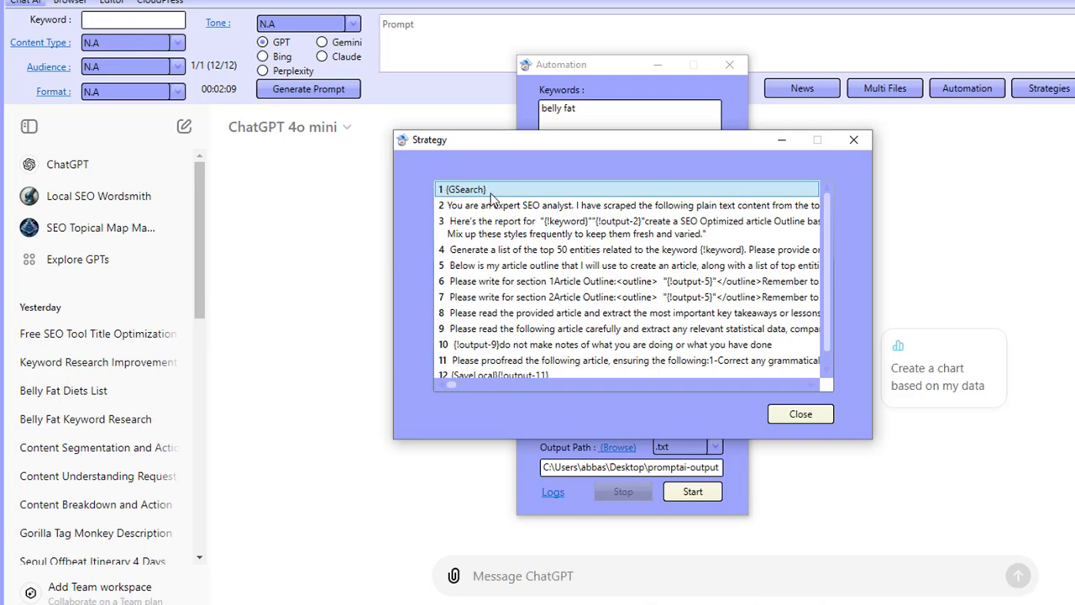
left_click(496, 208)
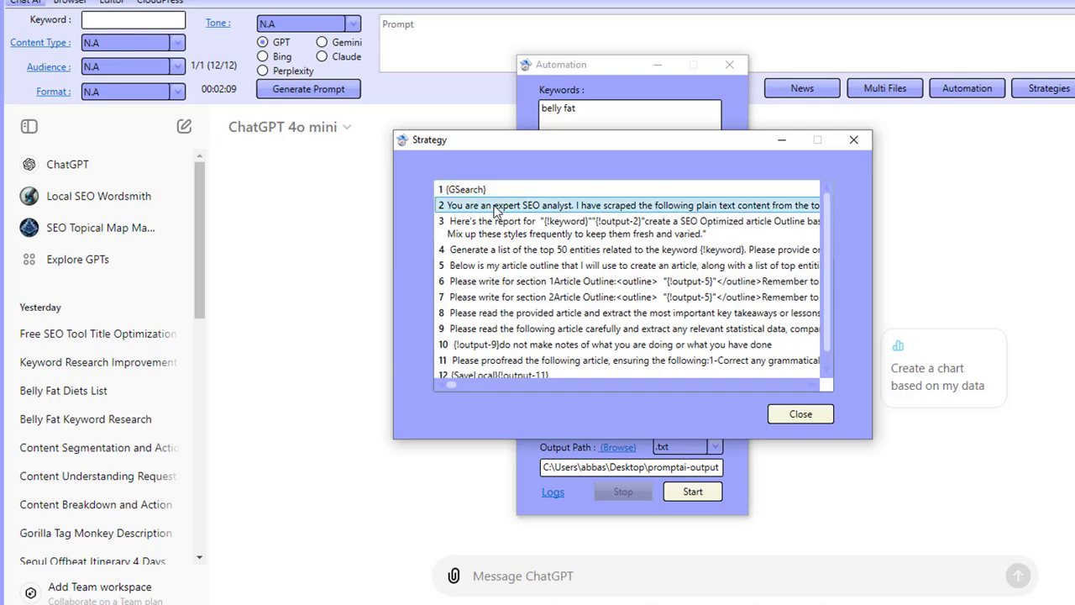
double_click(611, 212)
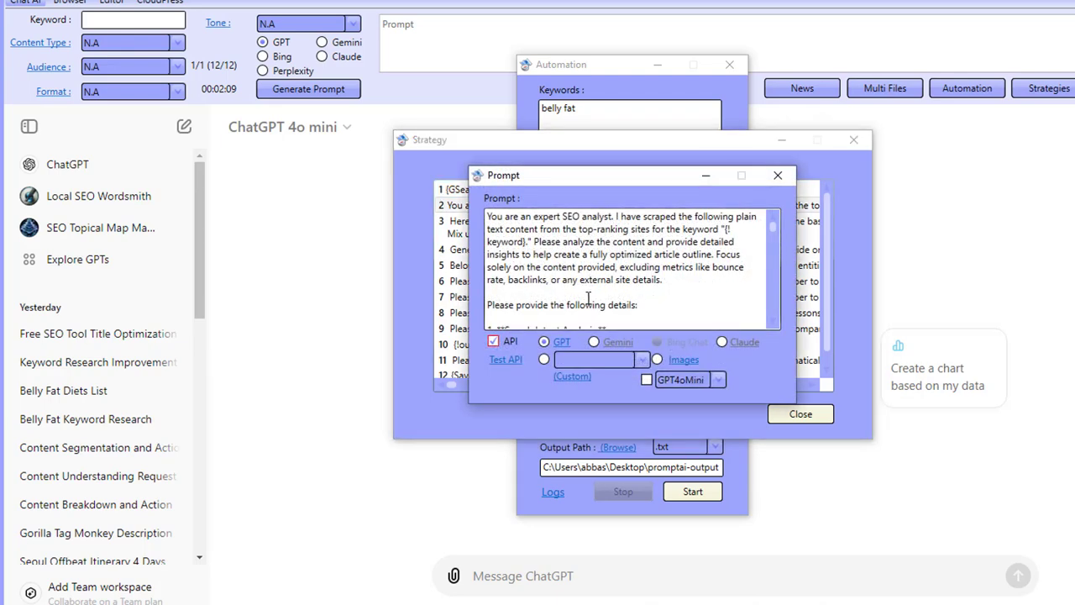
scroll(561, 322, "down", 1)
left_click_drag(508, 304, 605, 304)
scroll(606, 304, "down", 2)
scroll(607, 305, "down", 2)
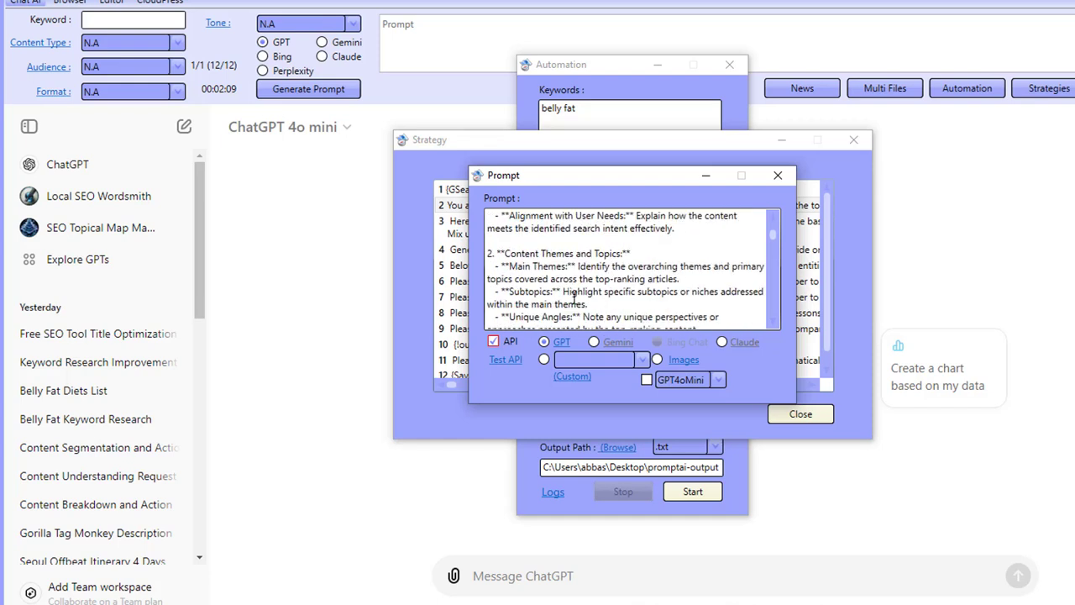
left_click_drag(515, 255, 636, 254)
scroll(627, 294, "down", 2)
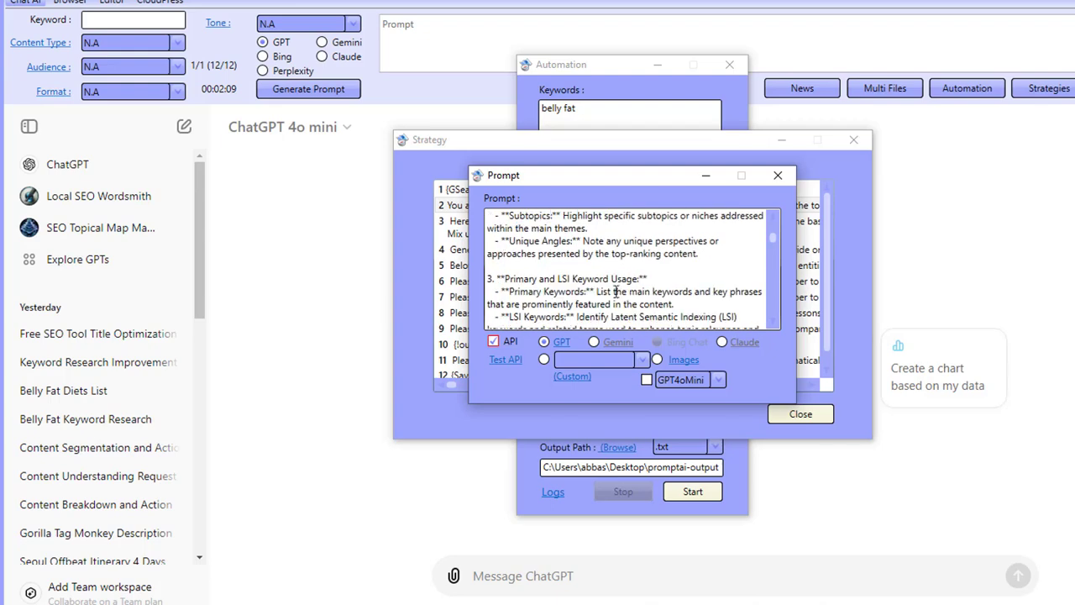
left_click_drag(514, 278, 647, 278)
left_click(775, 176)
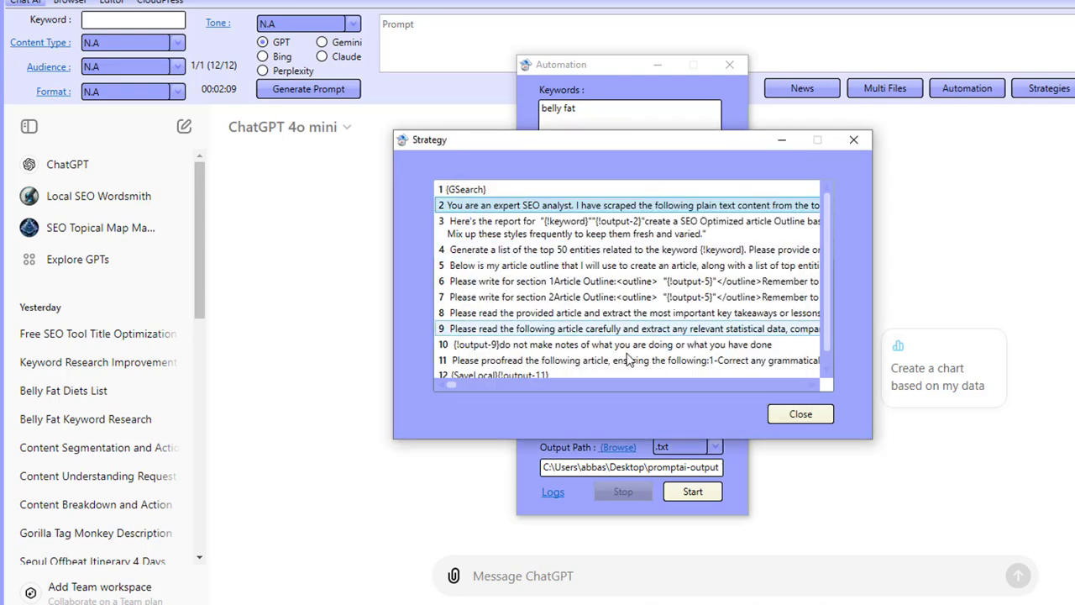
Read prompt 3 for the SEO-optimized article outline and prompt 4 for the top 50 entities, closing each after viewing
double_click(488, 225)
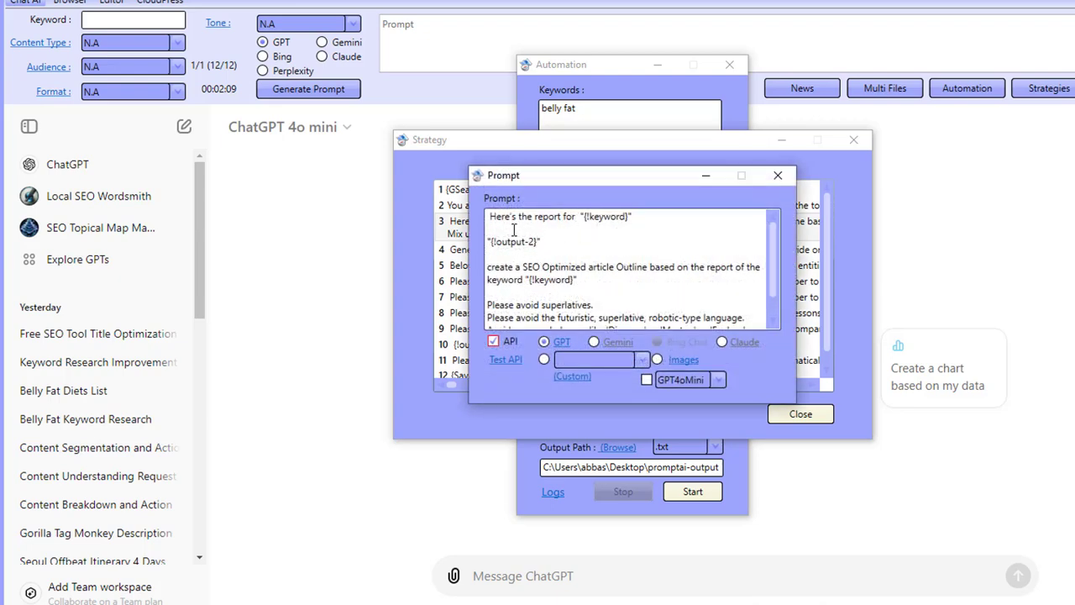
scroll(622, 293, "down", 1)
left_click(778, 175)
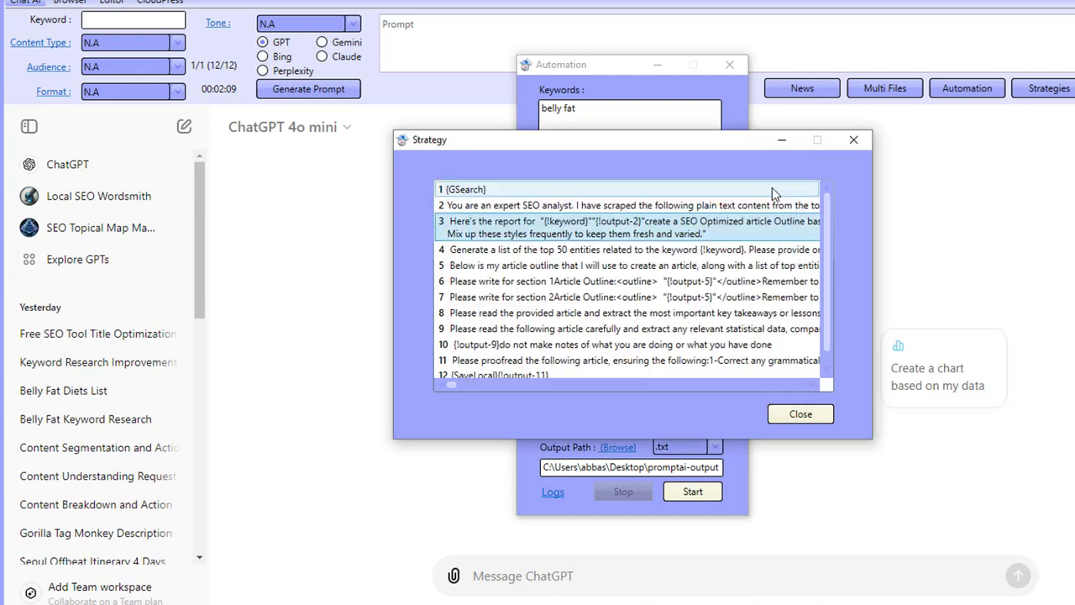
double_click(588, 249)
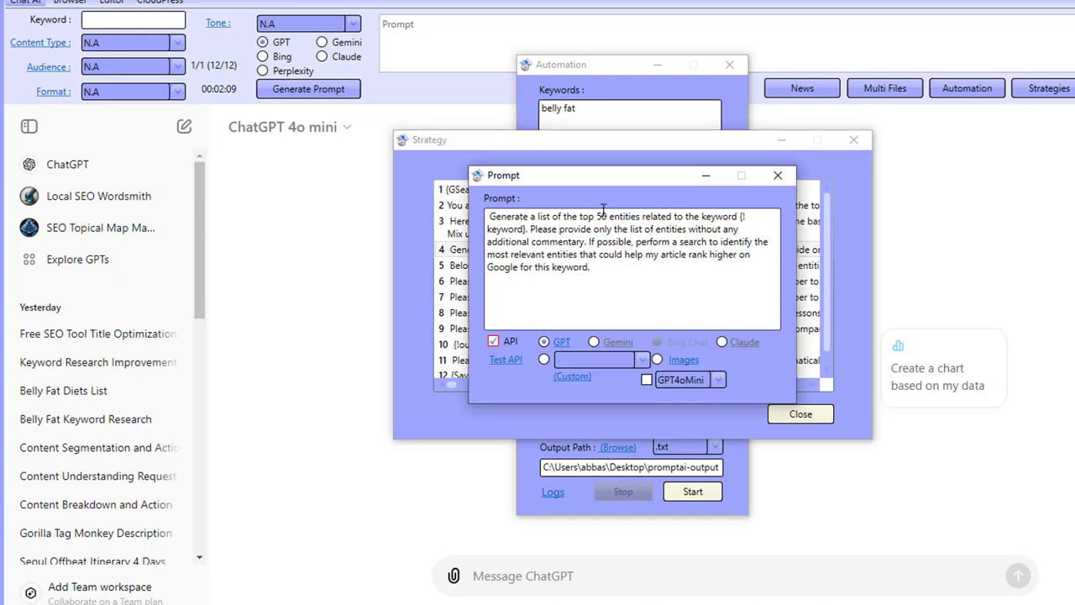
left_click_drag(599, 216, 639, 216)
left_click(776, 178)
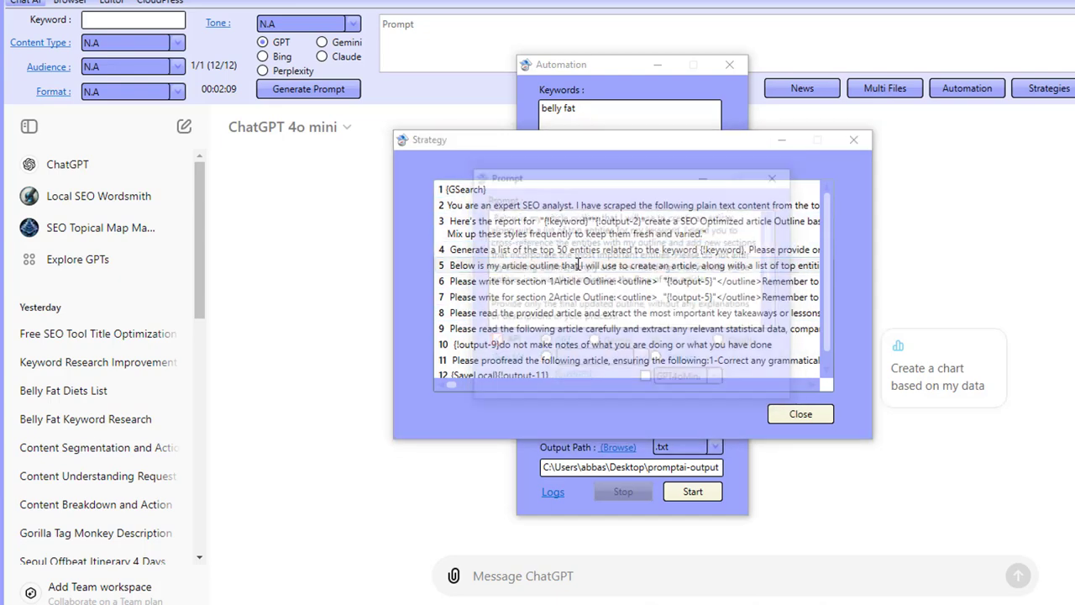
Read prompt 5 on cross-referencing entities with the outline, highlighting its Article Outline and List of Entities placeholders
double_click(592, 266)
scroll(584, 307, "down", 2)
left_click_drag(519, 272, 527, 328)
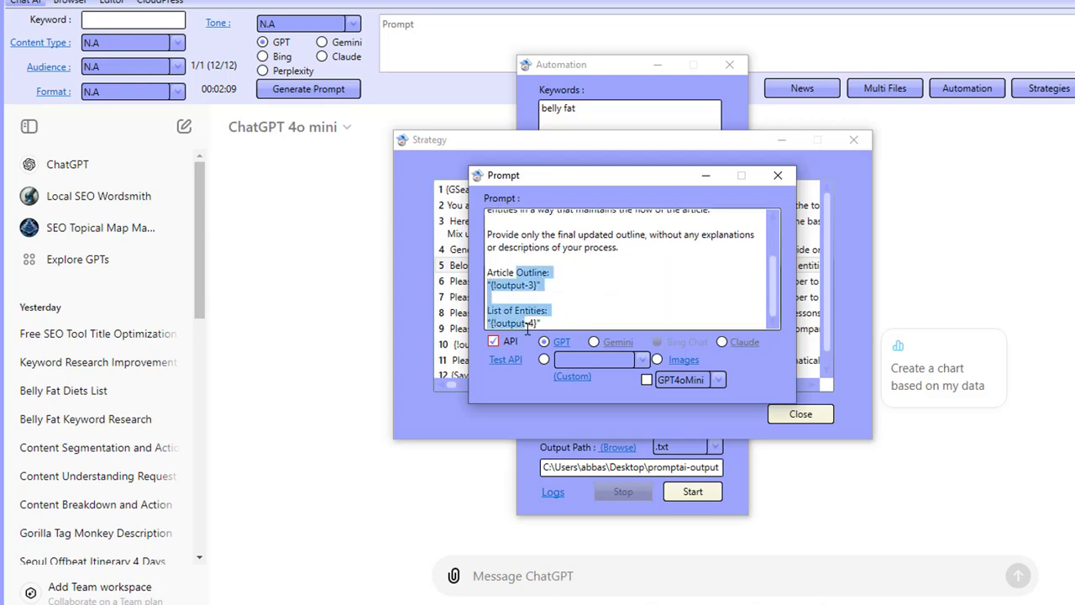
left_click(573, 298)
scroll(573, 298, "up", 2)
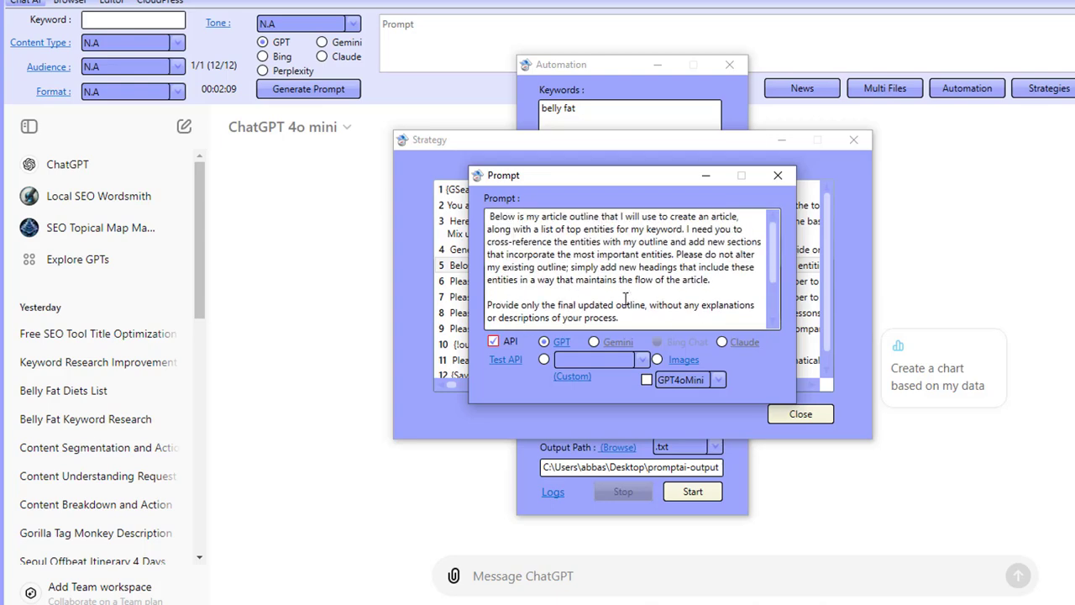
left_click(778, 175)
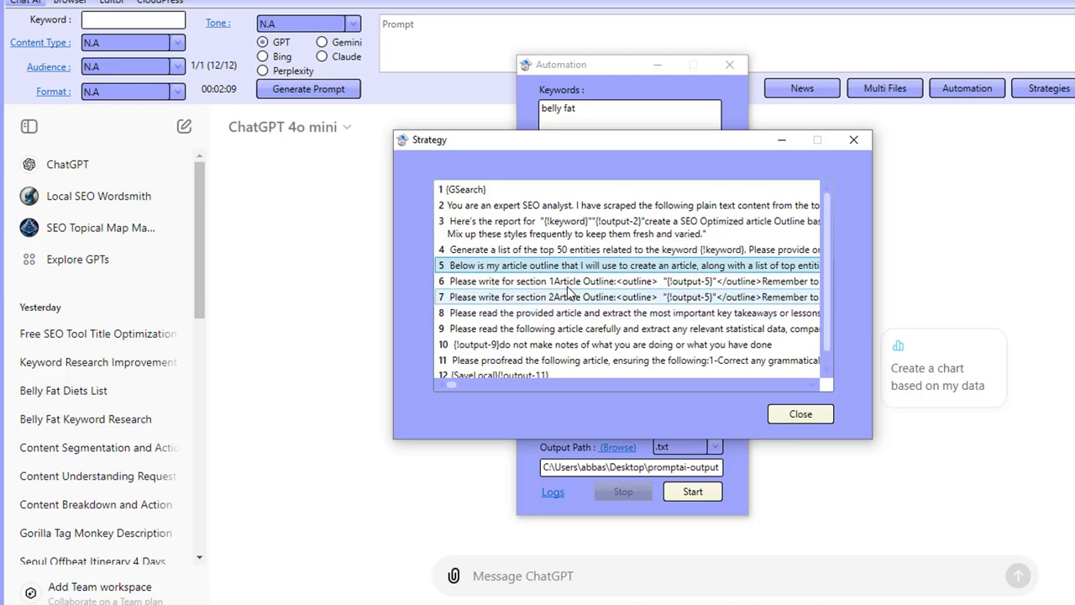
Point out section-writing prompts 6 and 7, look over the remaining prompts down to {SaveLocal}, and close the strategy list
left_click(523, 284)
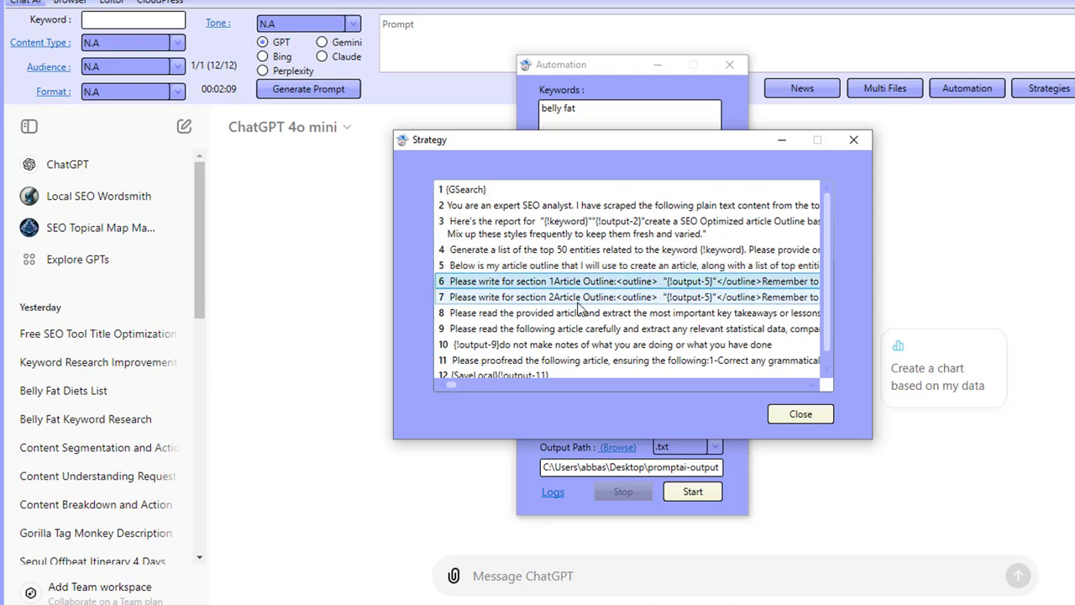
left_click(576, 299)
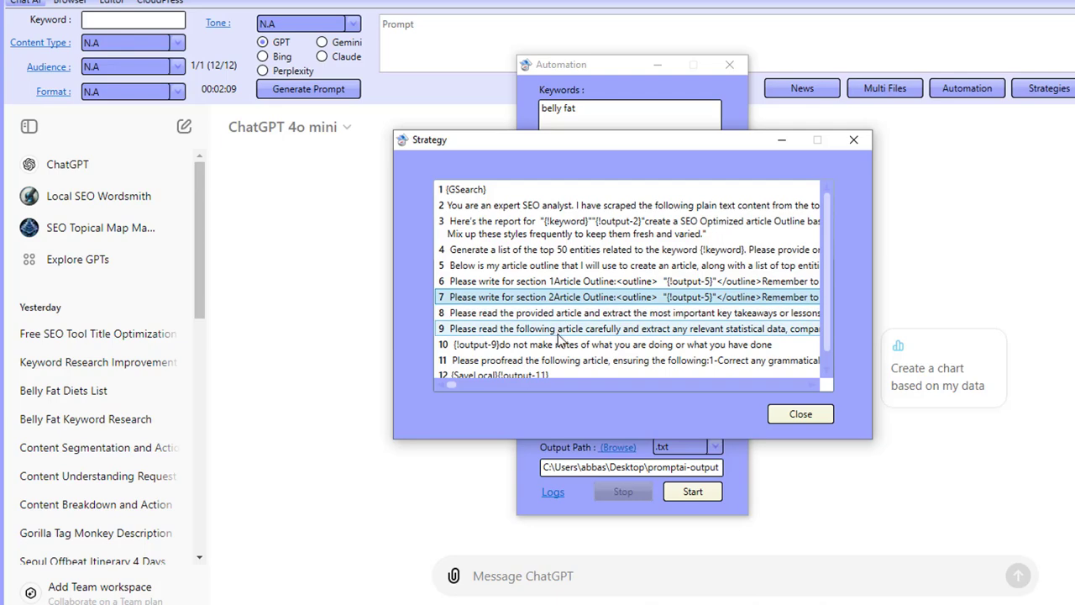
scroll(574, 340, "down", 1)
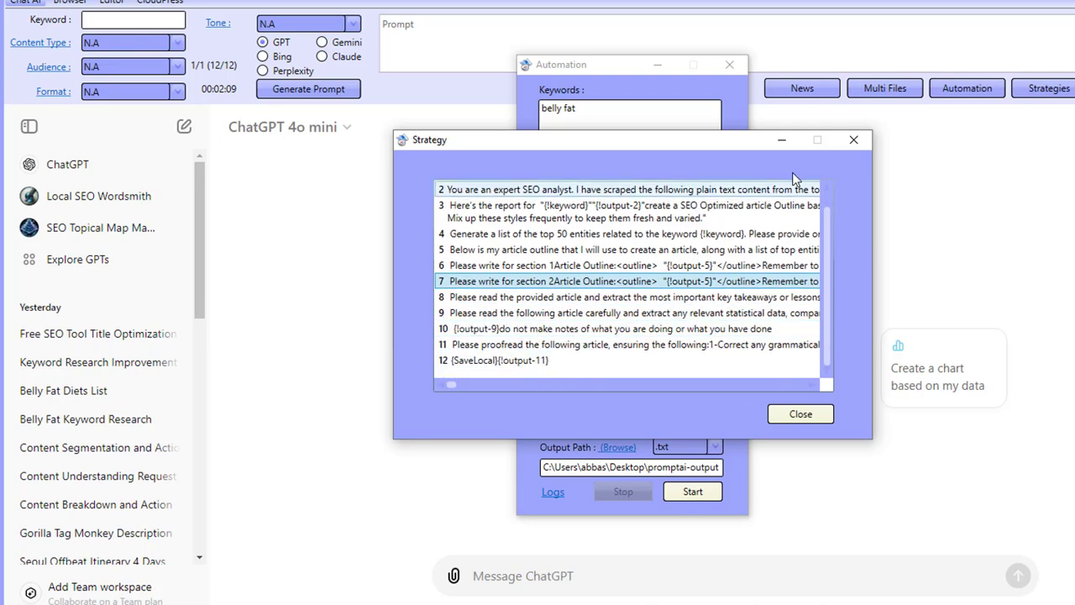
left_click(854, 140)
Replace the automation keyword with Hair loss and start the Keyword-theme-3 automation
left_click_drag(542, 109, 692, 195)
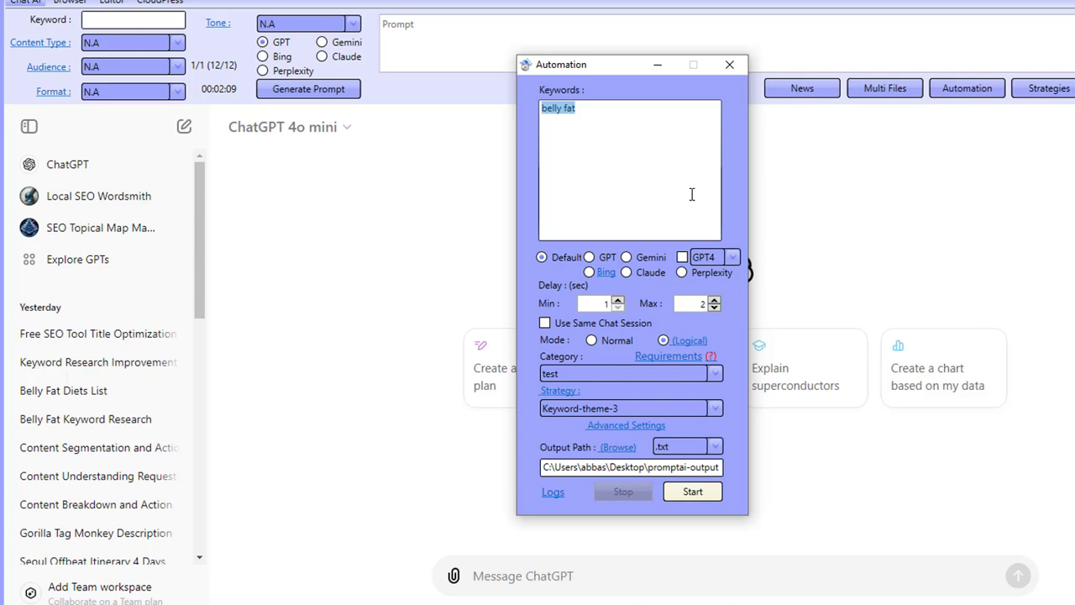
type("Hair loss")
left_click(694, 491)
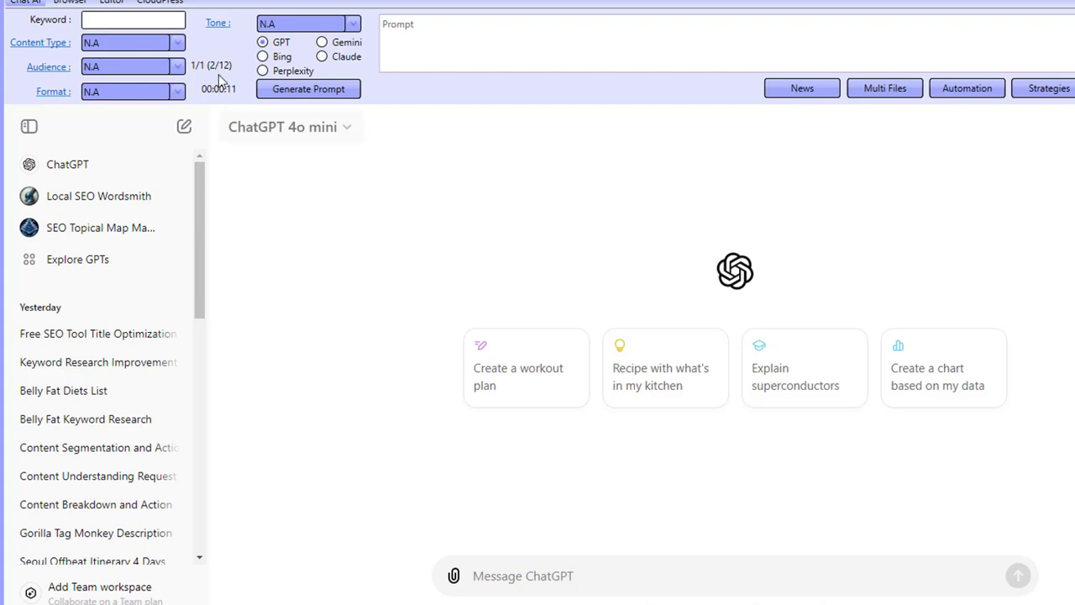
Reopen the Automation window during the run, look through the strategy's prompt list again, and close both windows
left_click(957, 91)
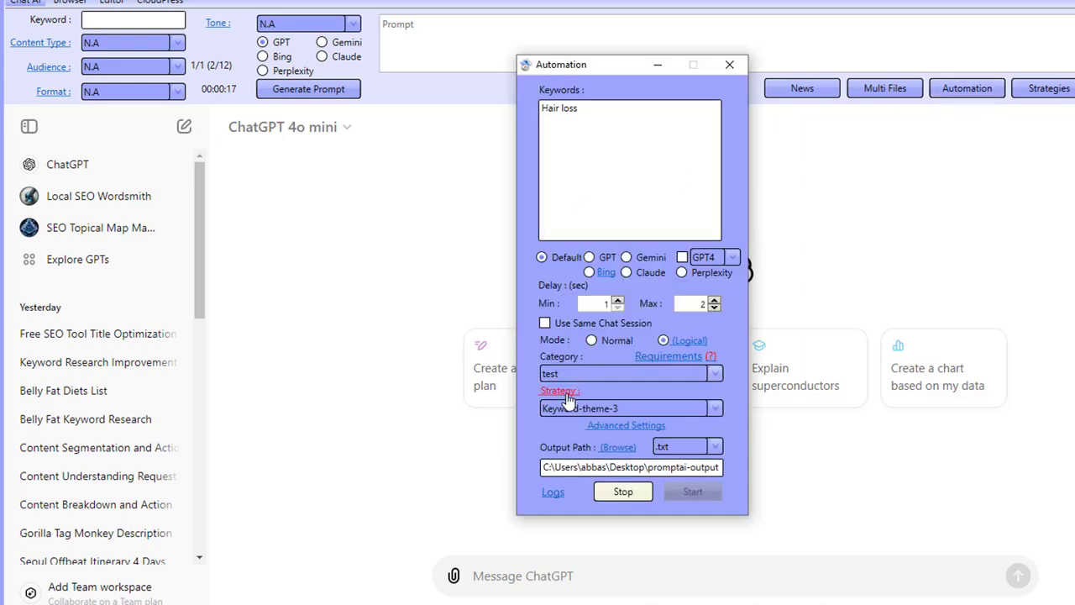
left_click(560, 391)
scroll(571, 288, "down", 1)
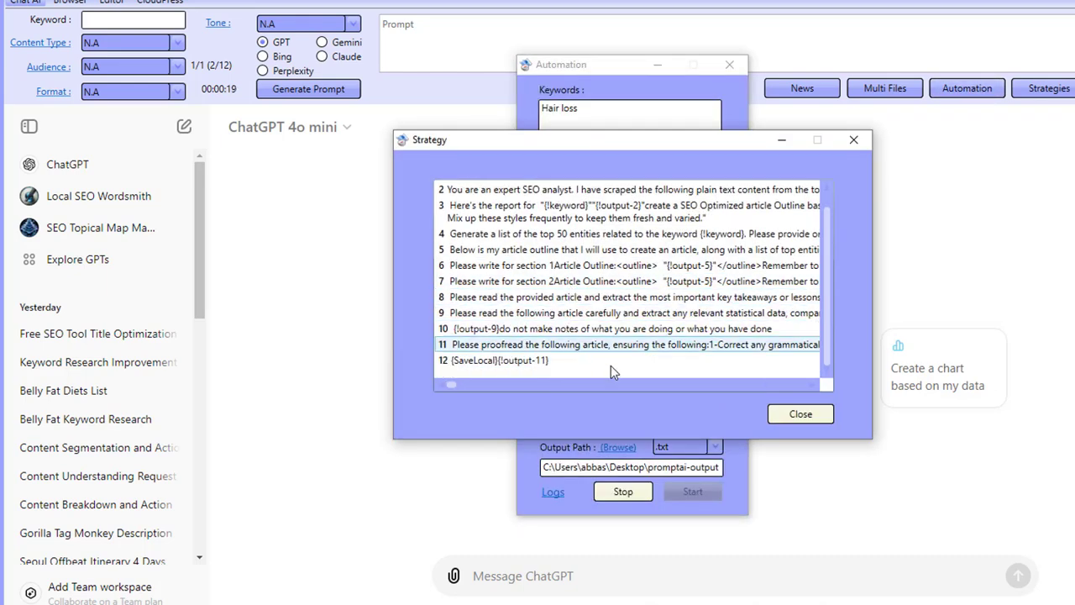
scroll(610, 365, "up", 1)
left_click(799, 416)
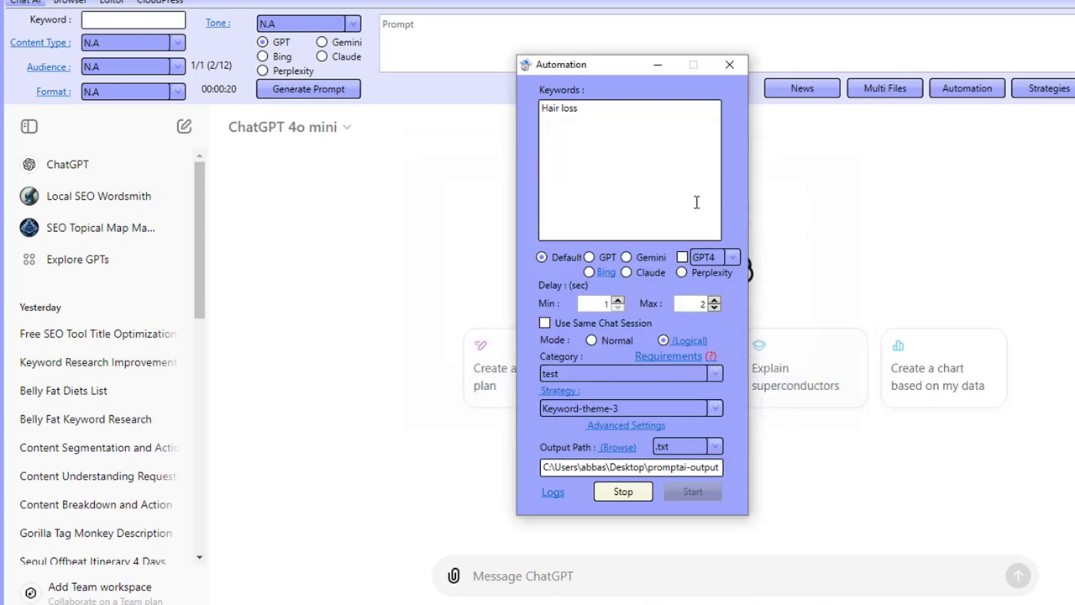
left_click(739, 69)
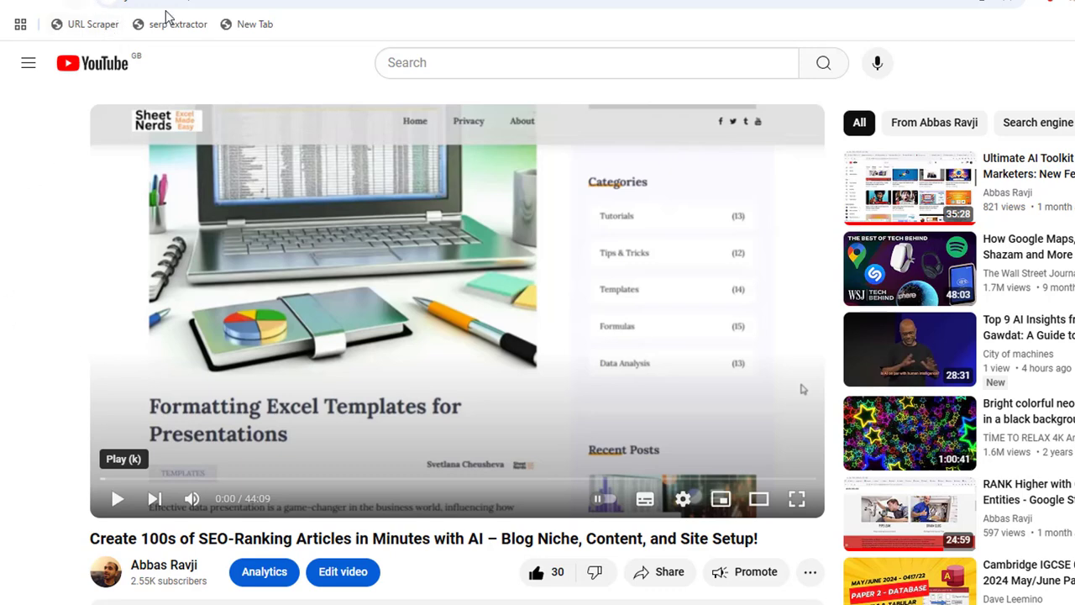
Switch to the YouTube video page and highlight the title's opening words, Create 100s of SEO-Ranking Articles in Minutes with AI
scroll(56, 436, "down", 2)
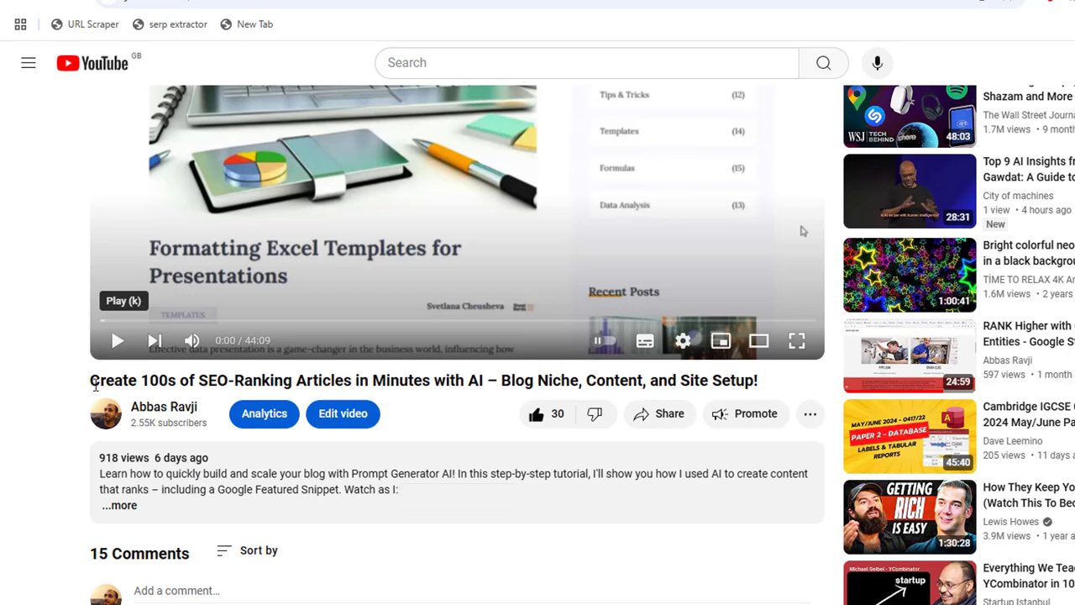
left_click_drag(92, 384, 481, 380)
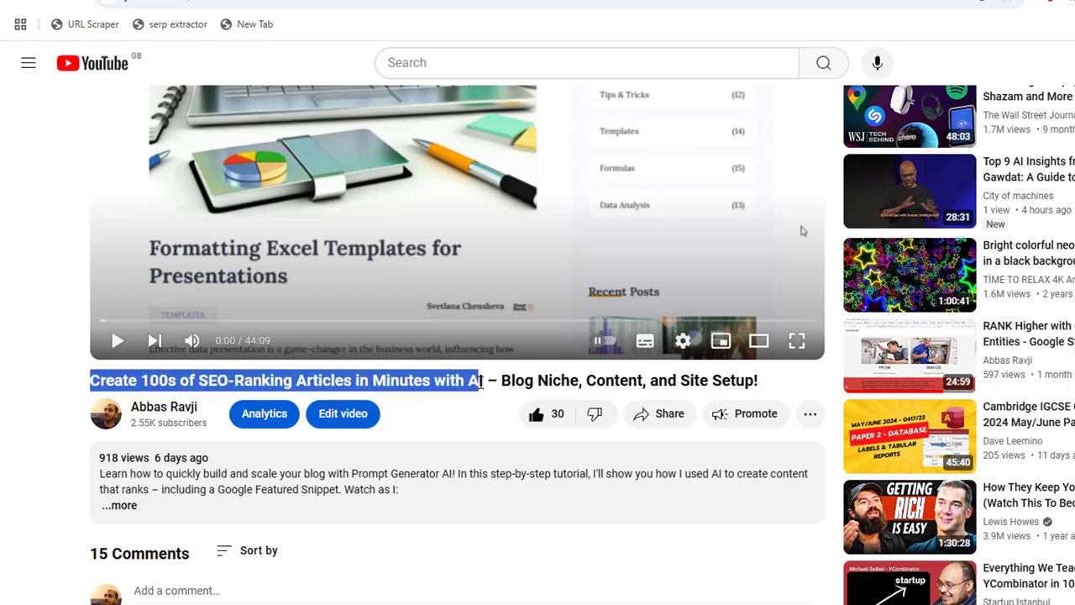
scroll(101, 451, "up", 1)
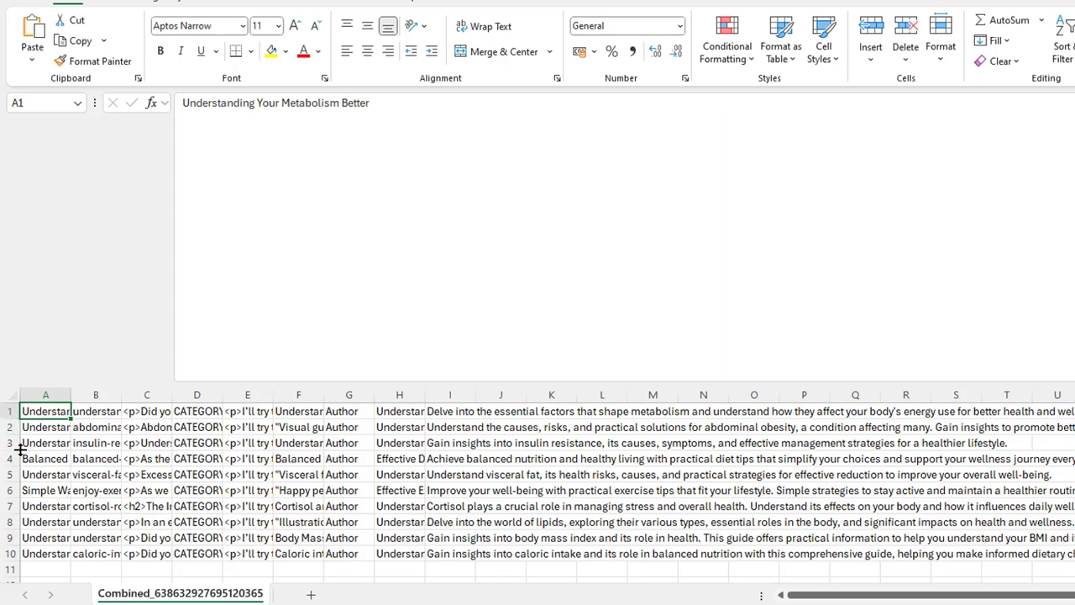
In the Combined Excel sheet, inspect row 1's slug, HTML article body, category, image text, SEO title and meta description cells
left_click(95, 412)
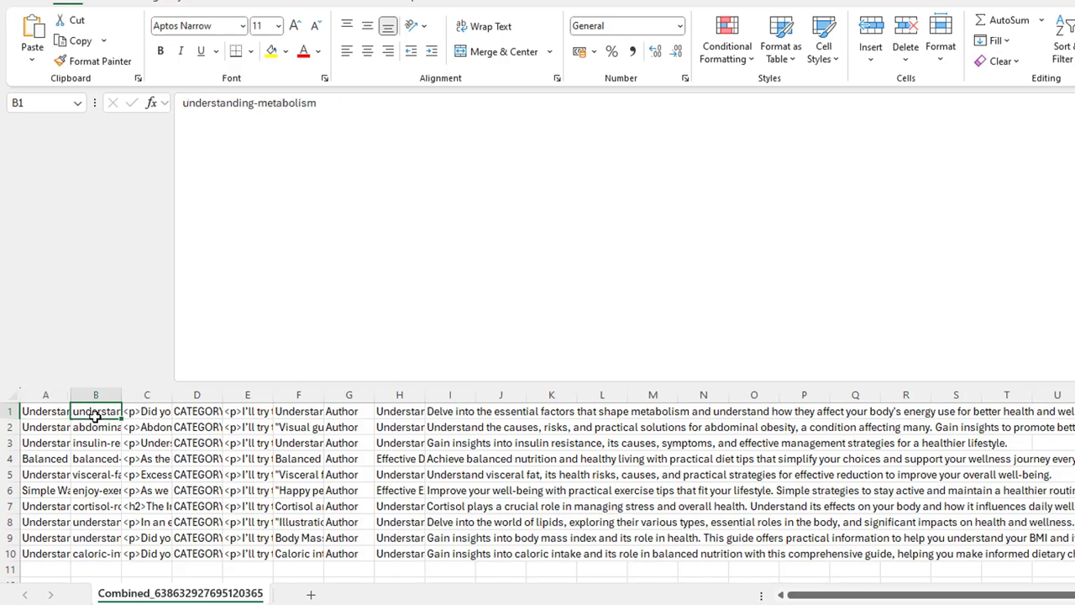
left_click(152, 417)
left_click(458, 187)
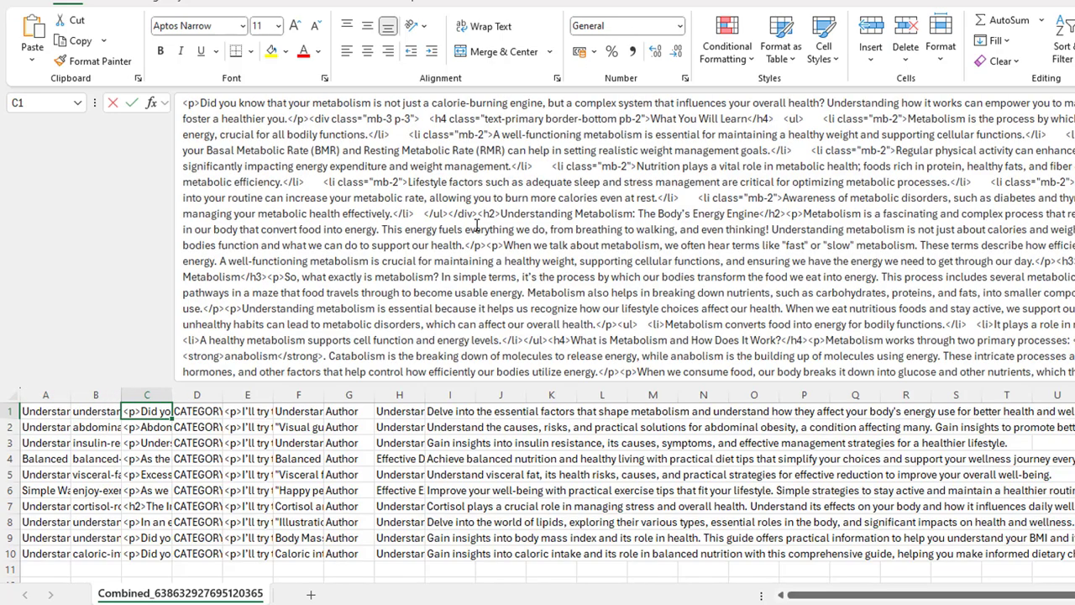
scroll(477, 225, "down", 12)
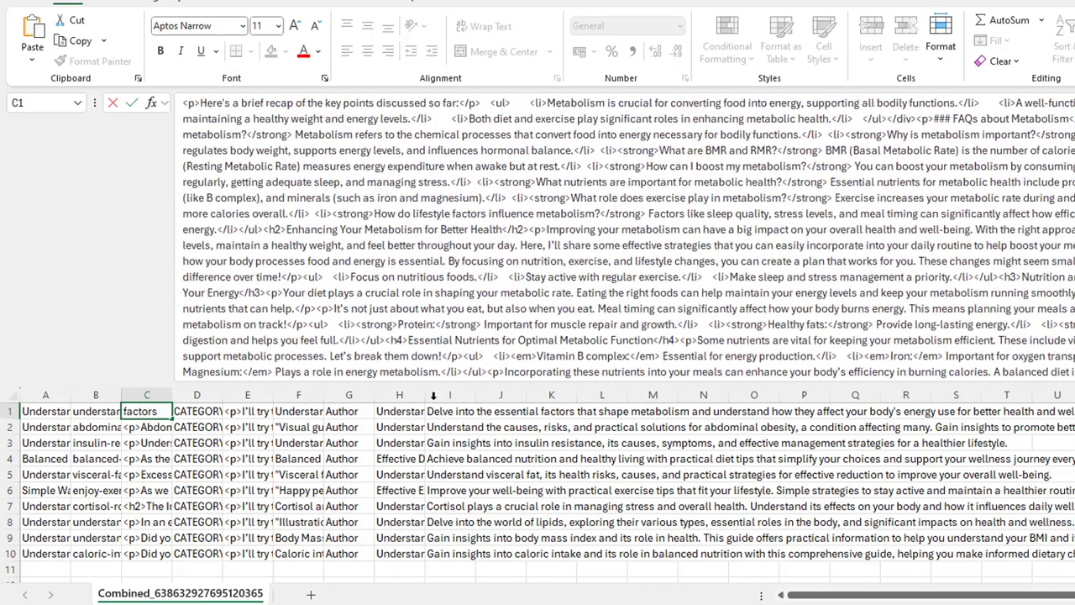
left_click(208, 413)
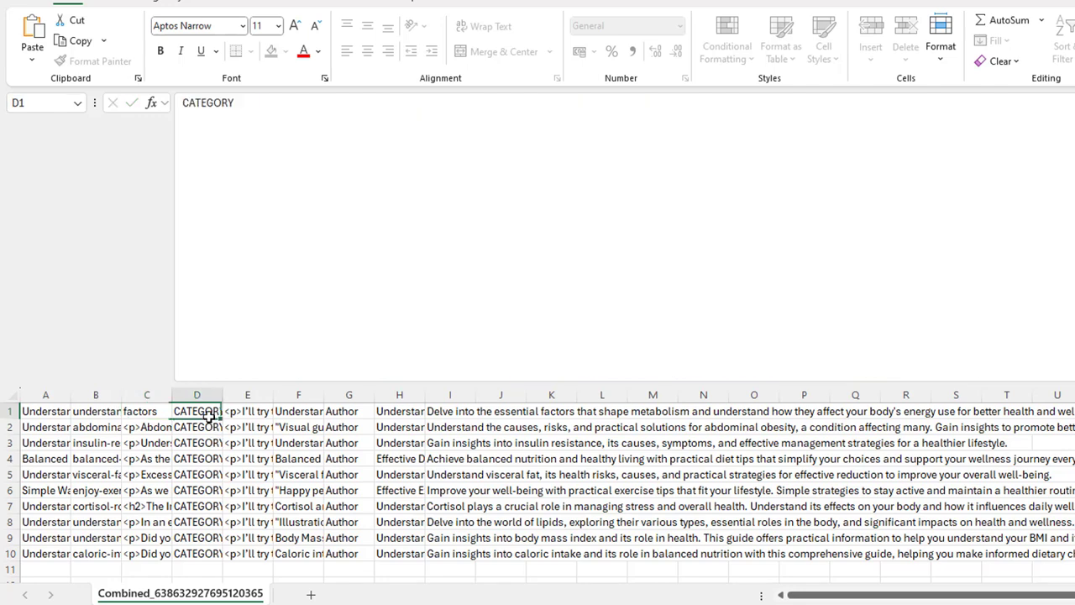
left_click(253, 412)
left_click(299, 417)
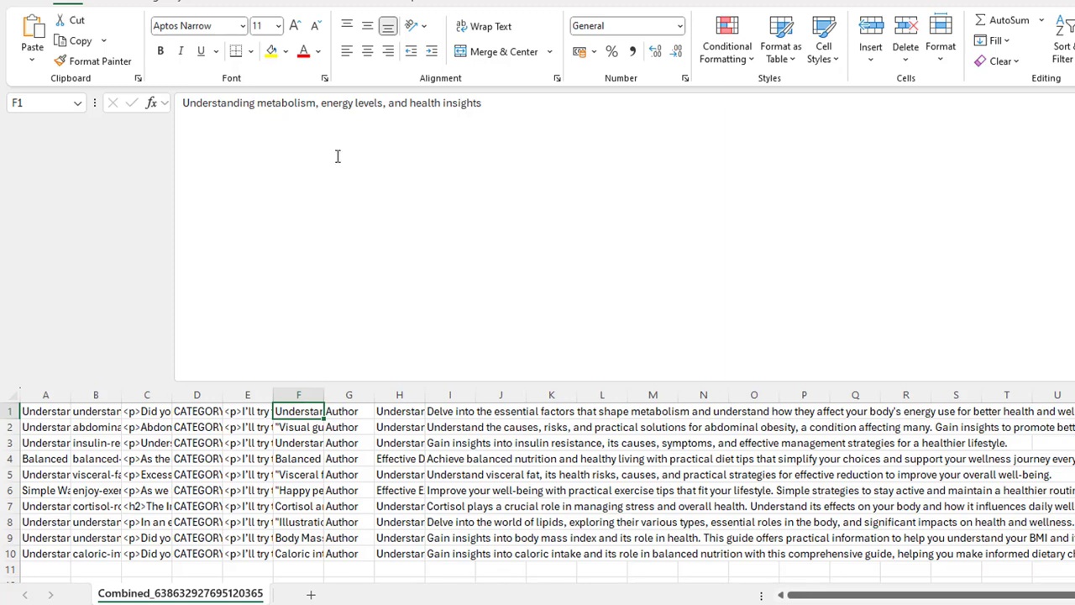
left_click(402, 415)
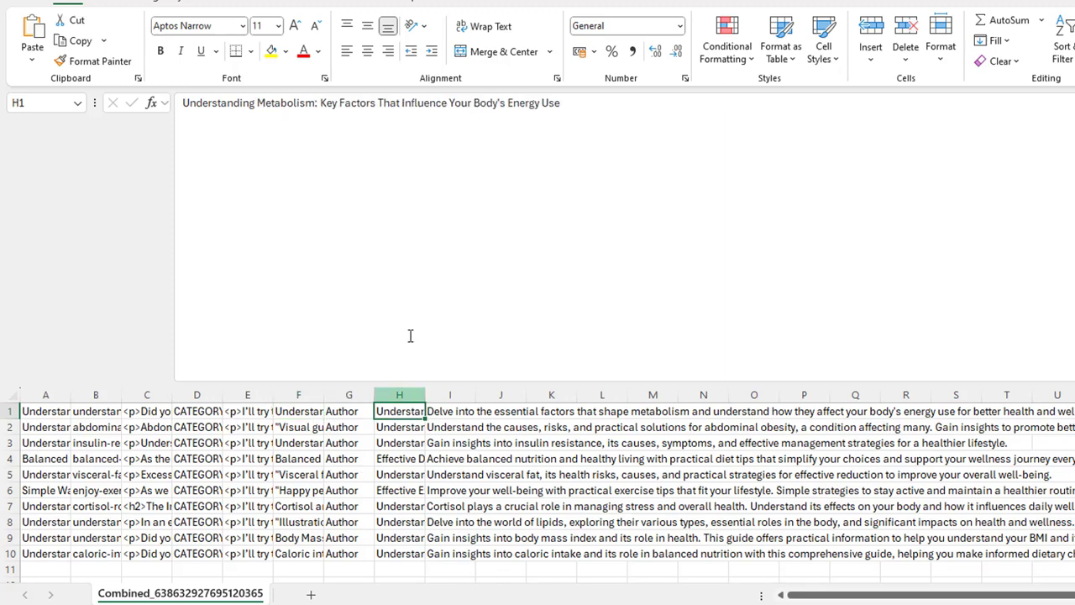
left_click(445, 415)
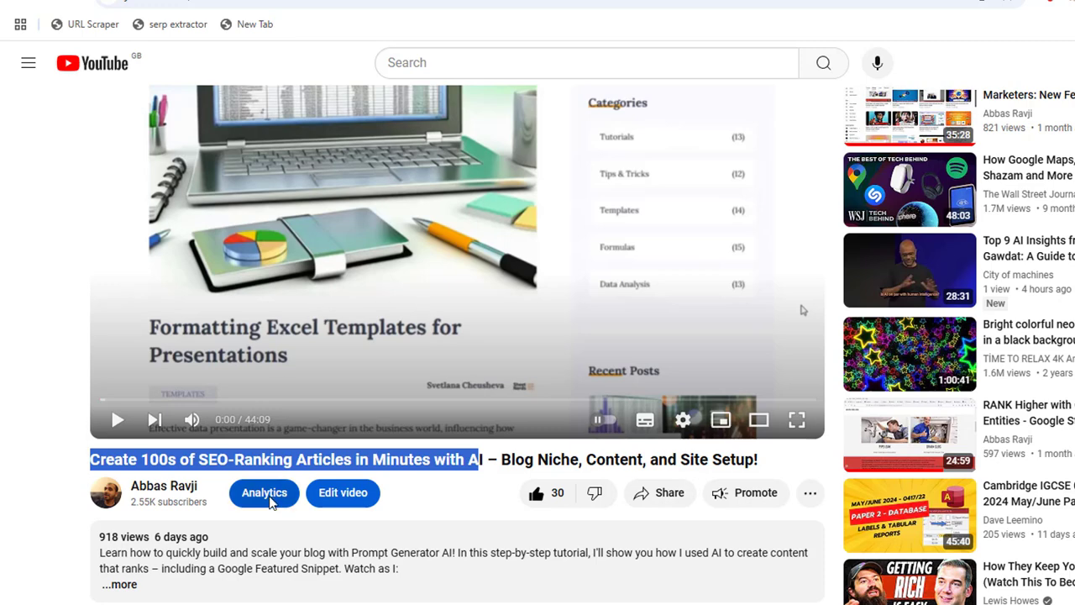
Back on YouTube, clear the title highlight, open the video creator's channel, and browse its list of latest videos
left_click(105, 451)
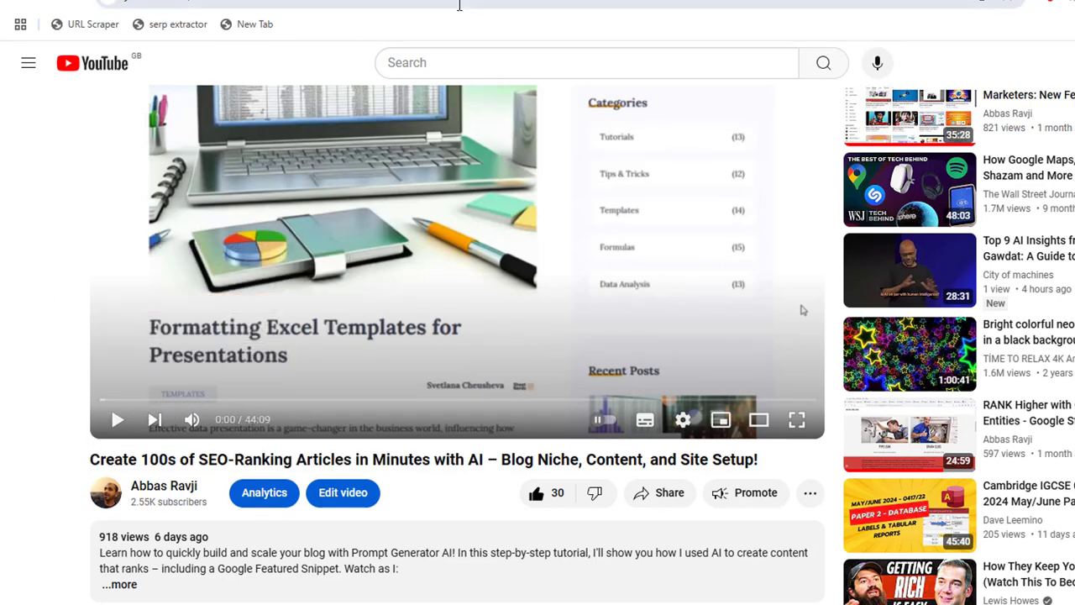
left_click(112, 501)
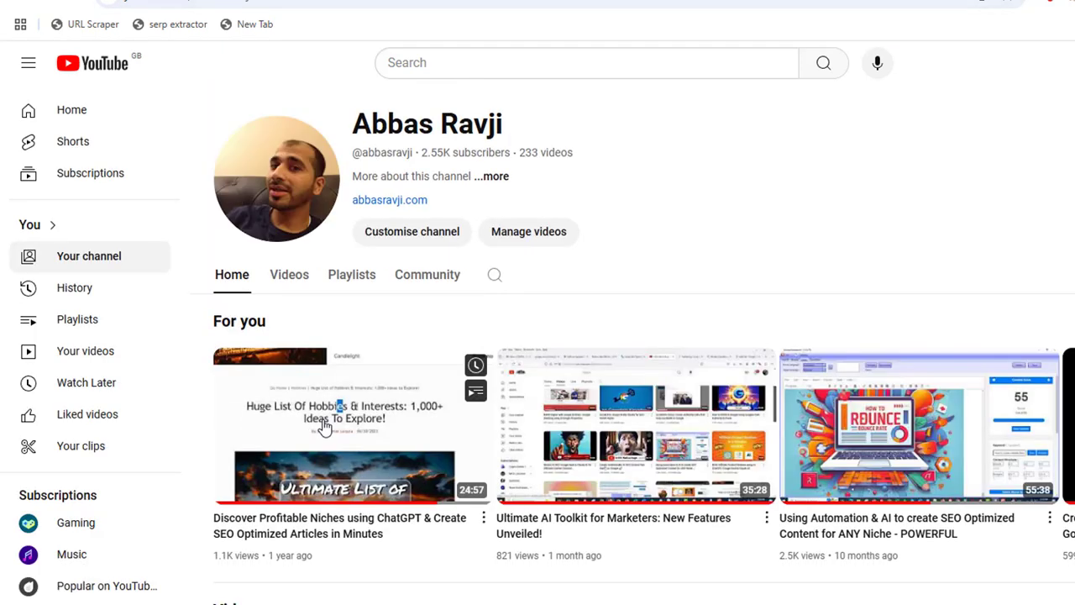
left_click(294, 276)
scroll(542, 536, "down", 1)
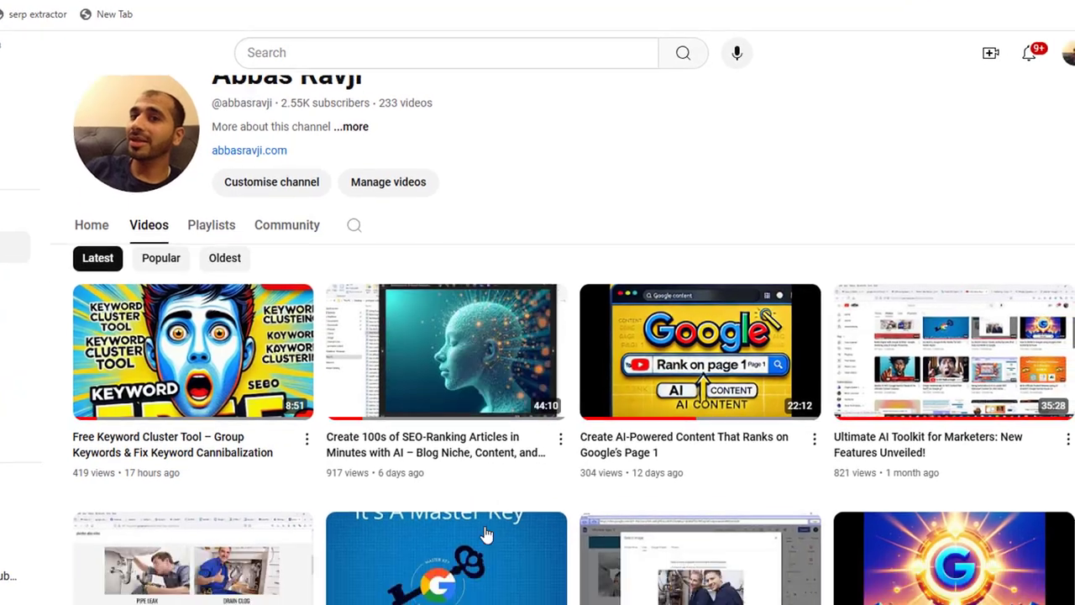
Browse further down the channel's video list, looking over the older AI content and Google ranking videos
scroll(562, 210, "down", 1)
mouse_move(606, 361)
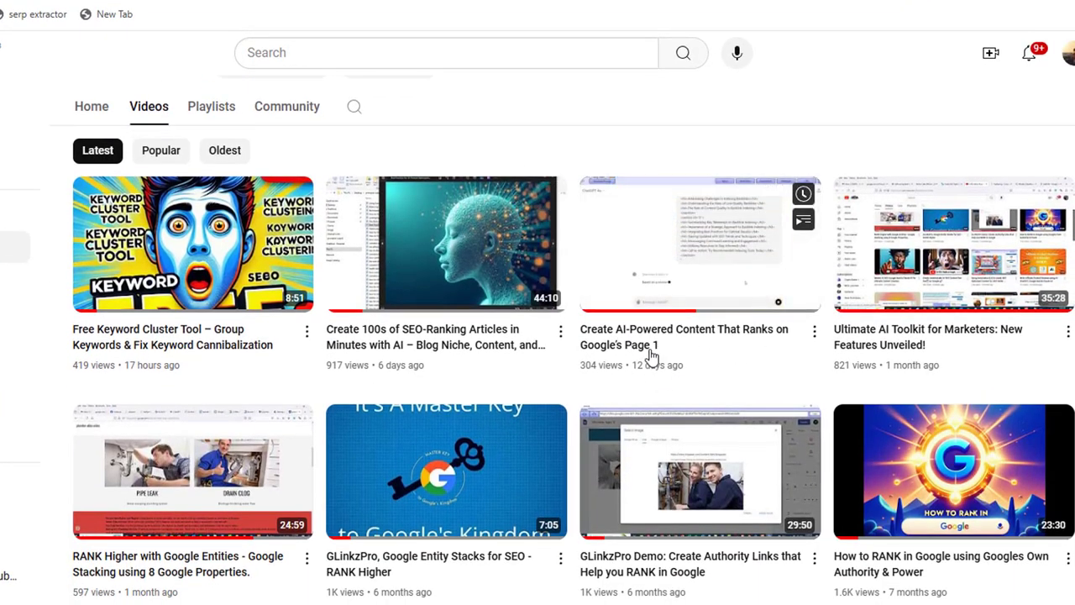
mouse_move(905, 366)
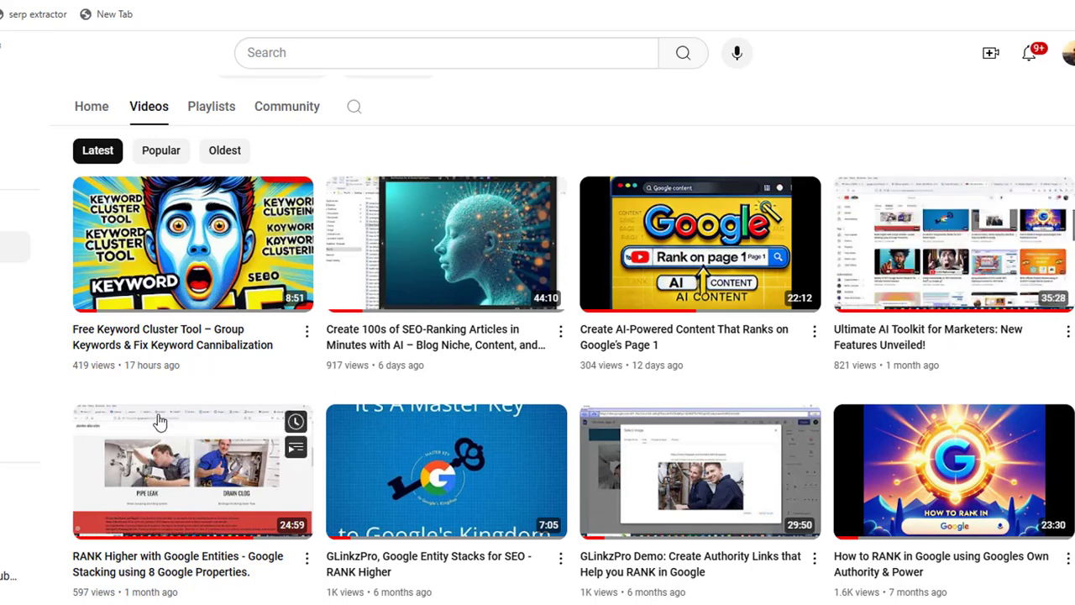
scroll(286, 420, "down", 3)
mouse_move(729, 360)
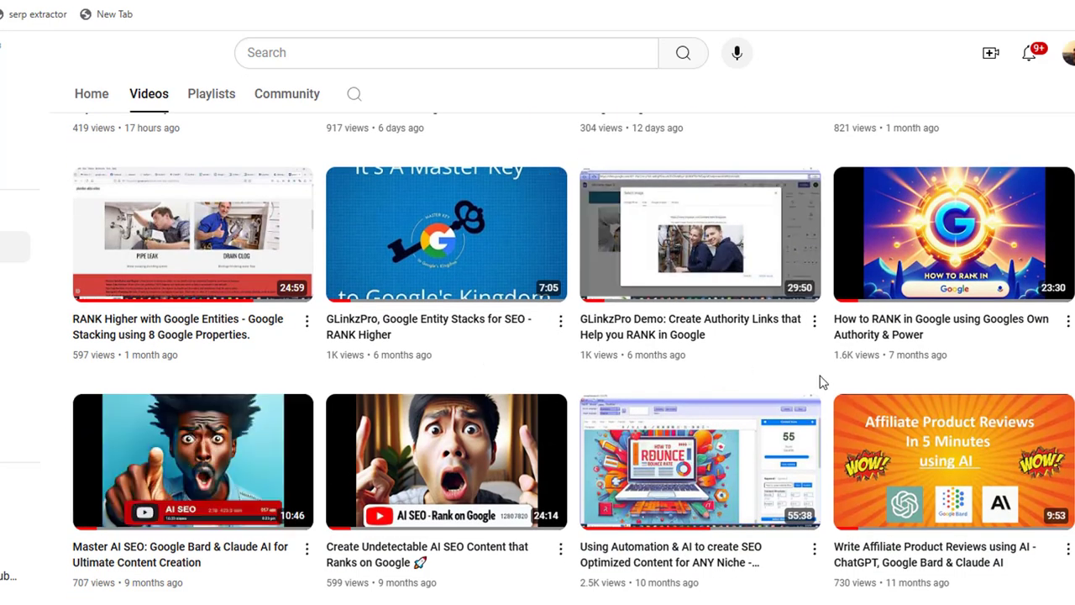
mouse_move(941, 339)
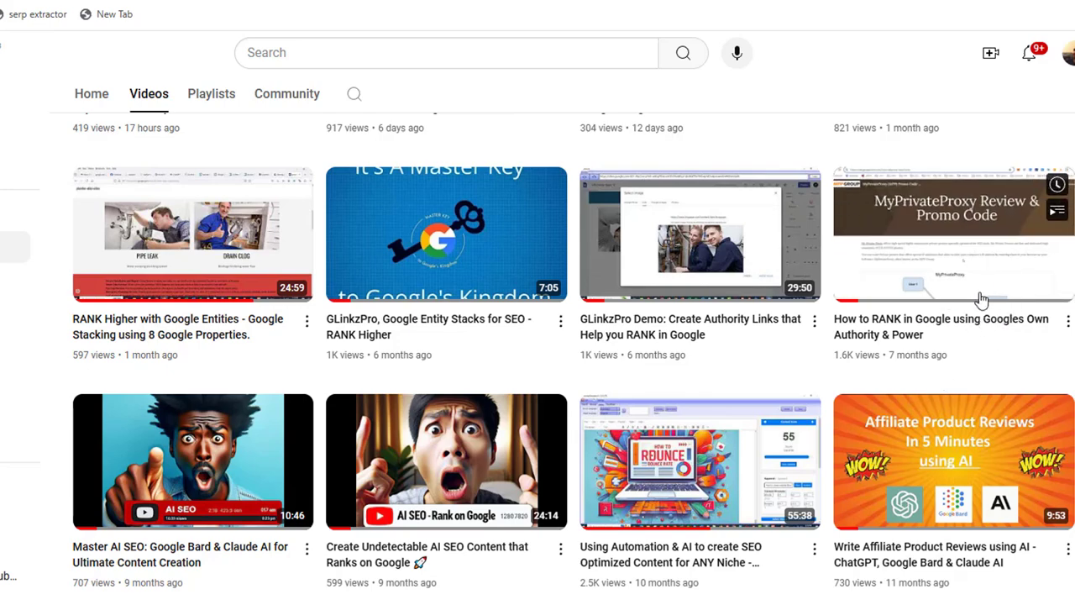
scroll(470, 451, "down", 3)
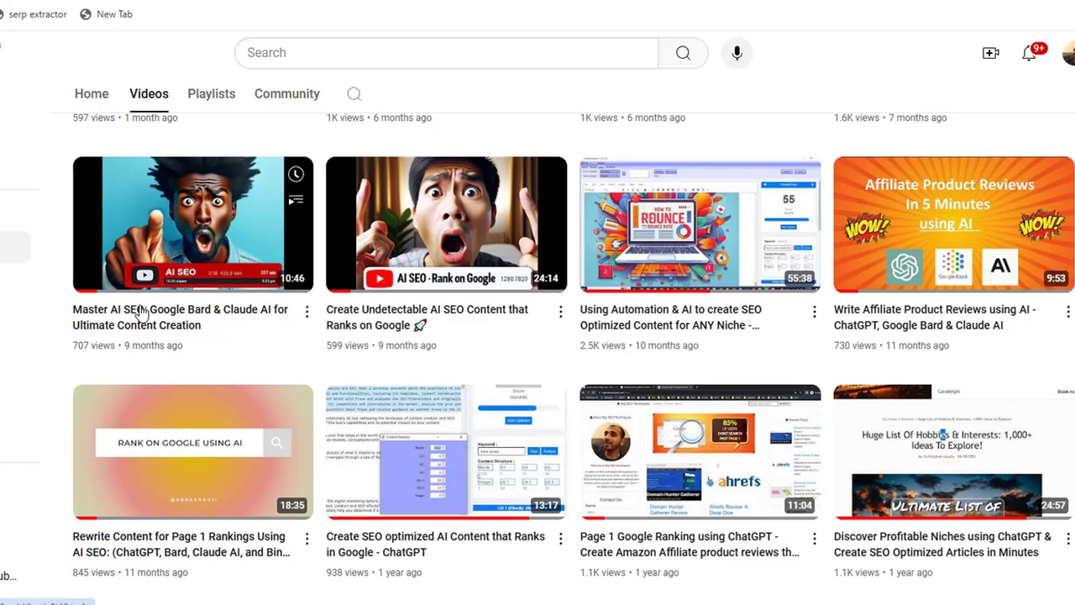
mouse_move(183, 332)
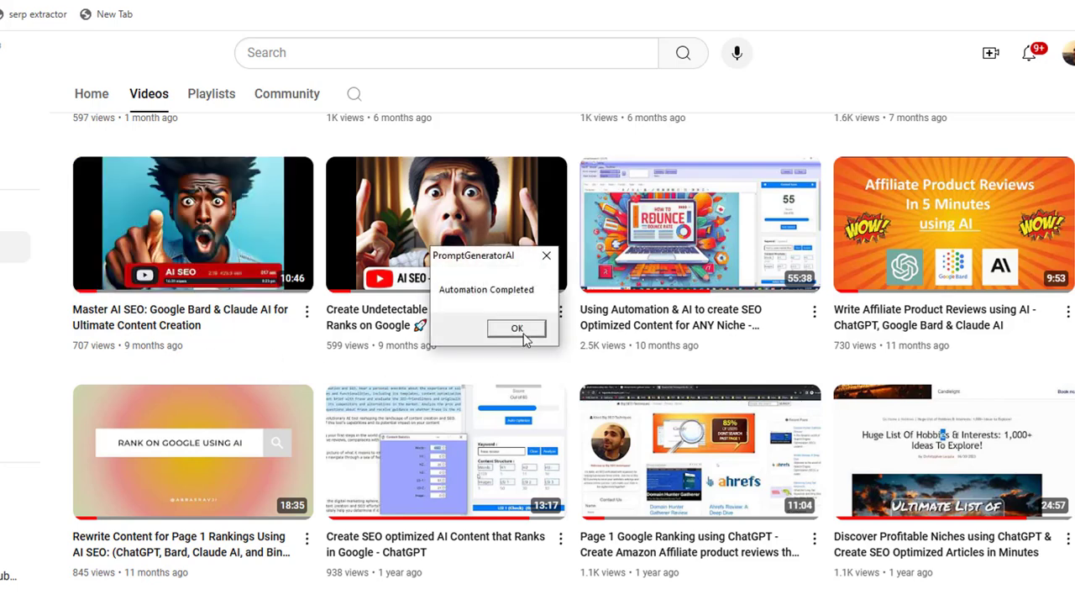
Dismiss the automation completion message and return to the newest videos on the channel page
left_click(524, 334)
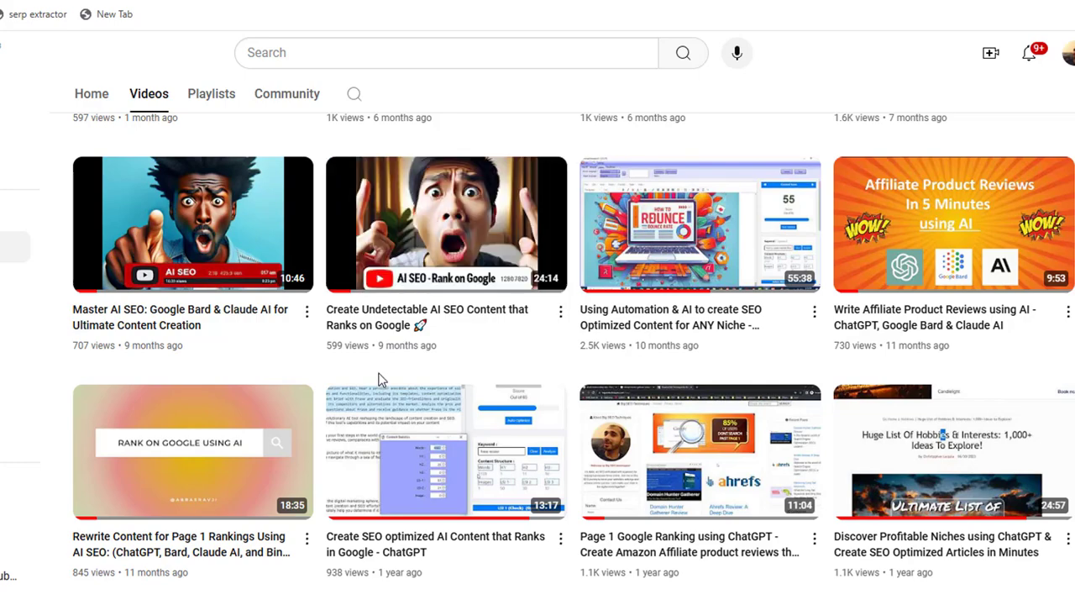
scroll(379, 380, "up", 4)
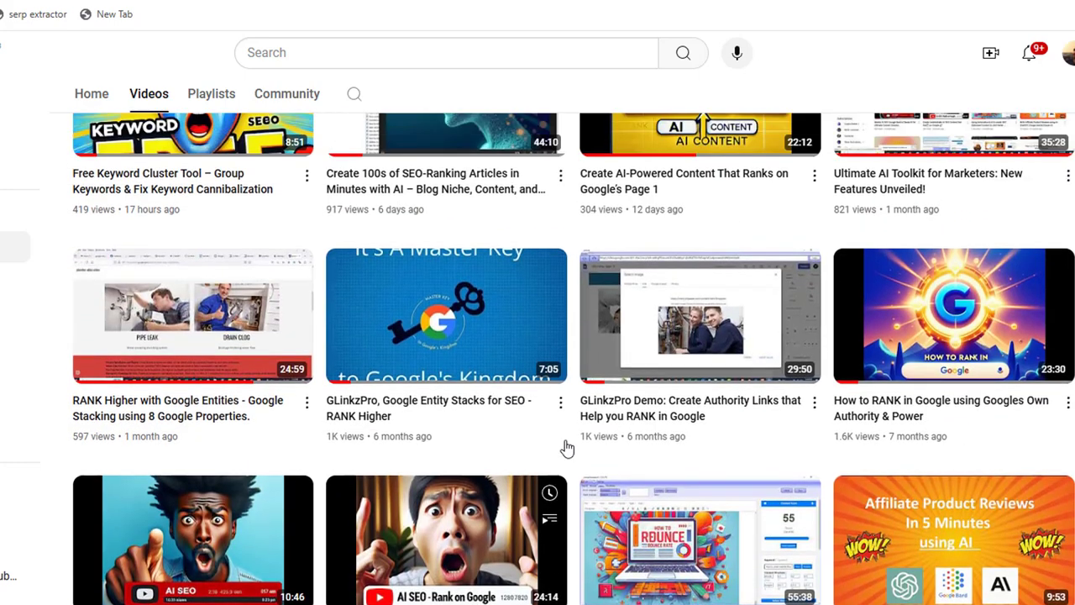
scroll(412, 326, "up", 4)
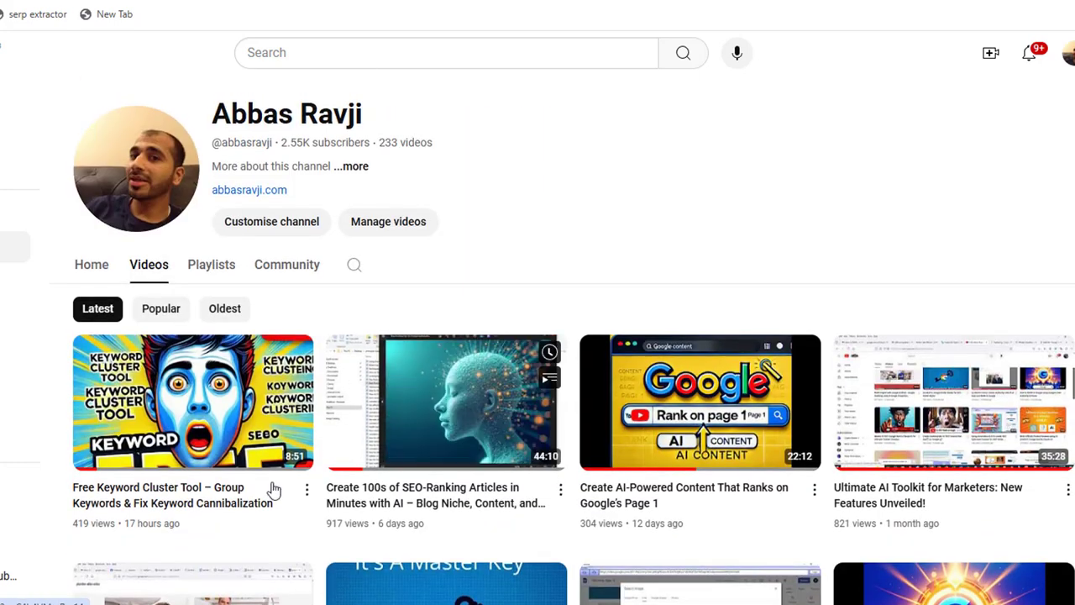
mouse_move(429, 455)
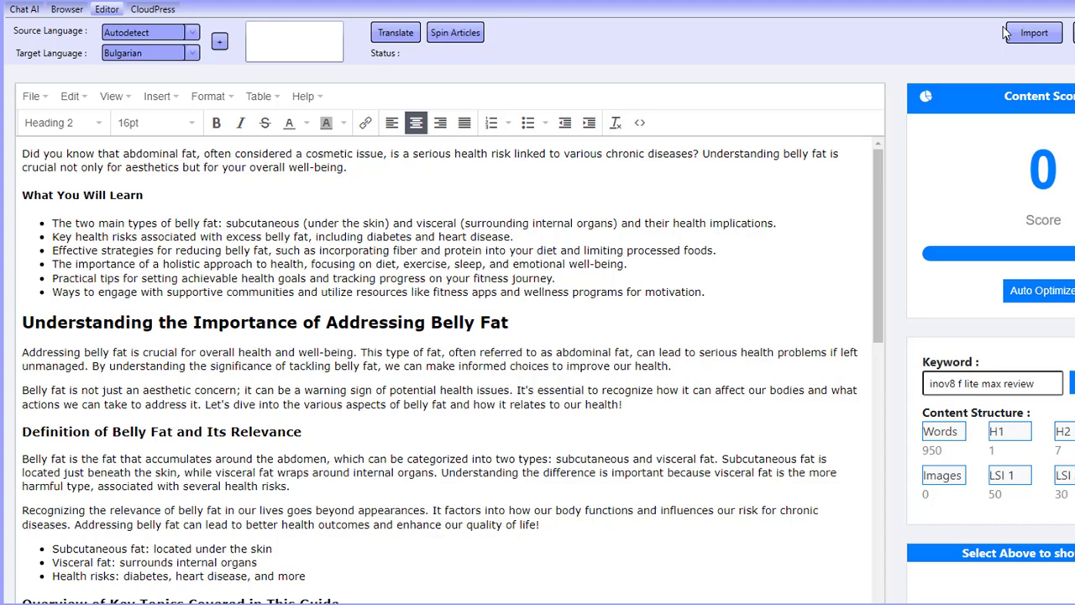
Import the generated hair loss article into the Editor and highlight its opening paragraph
left_click(956, 16)
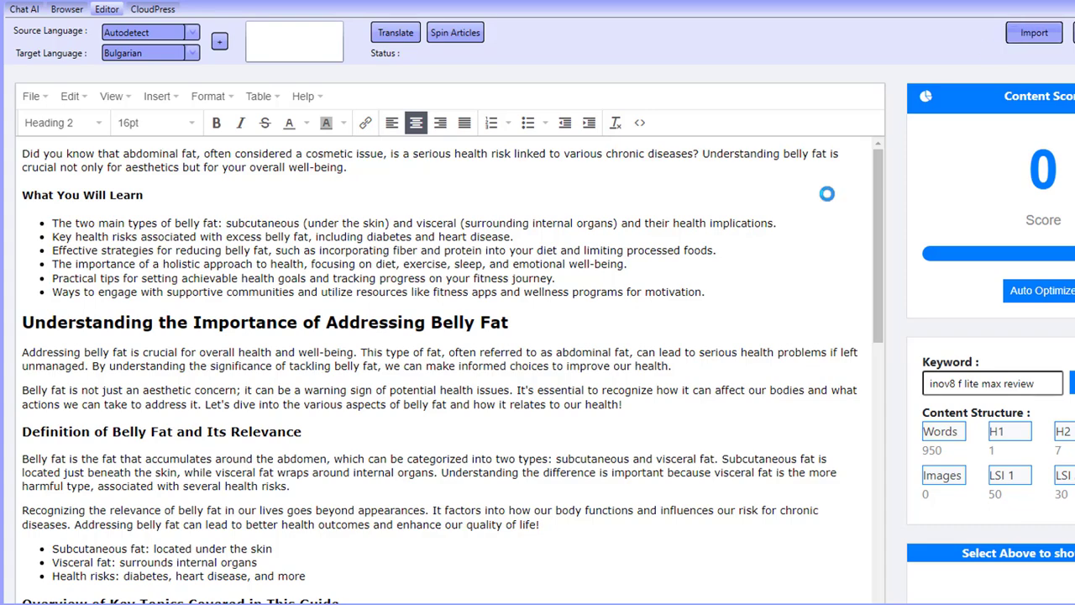
double_click(328, 80)
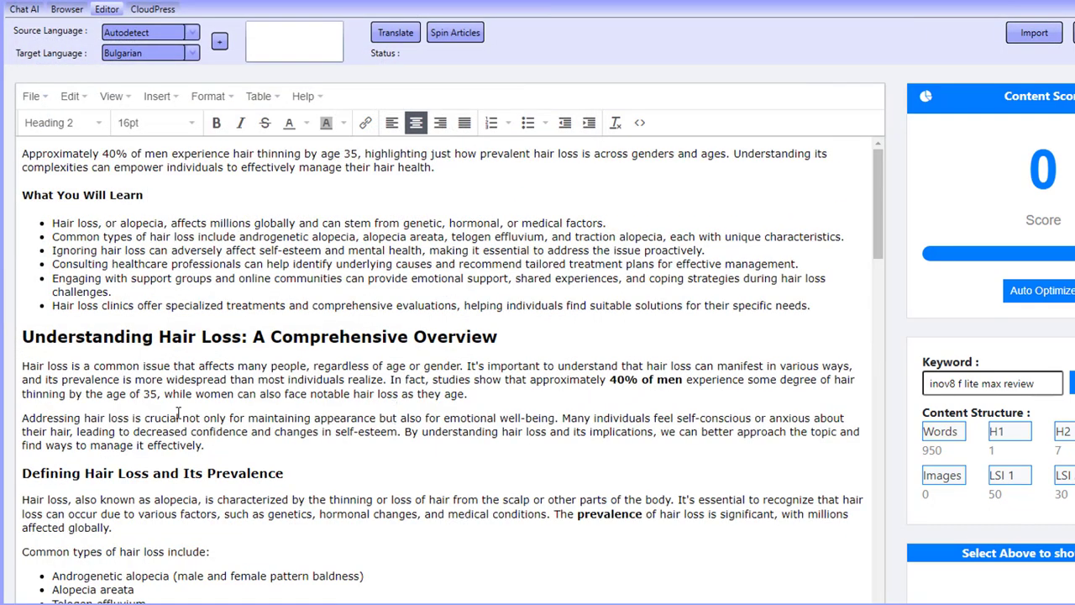
left_click_drag(28, 155, 453, 176)
key("Right")
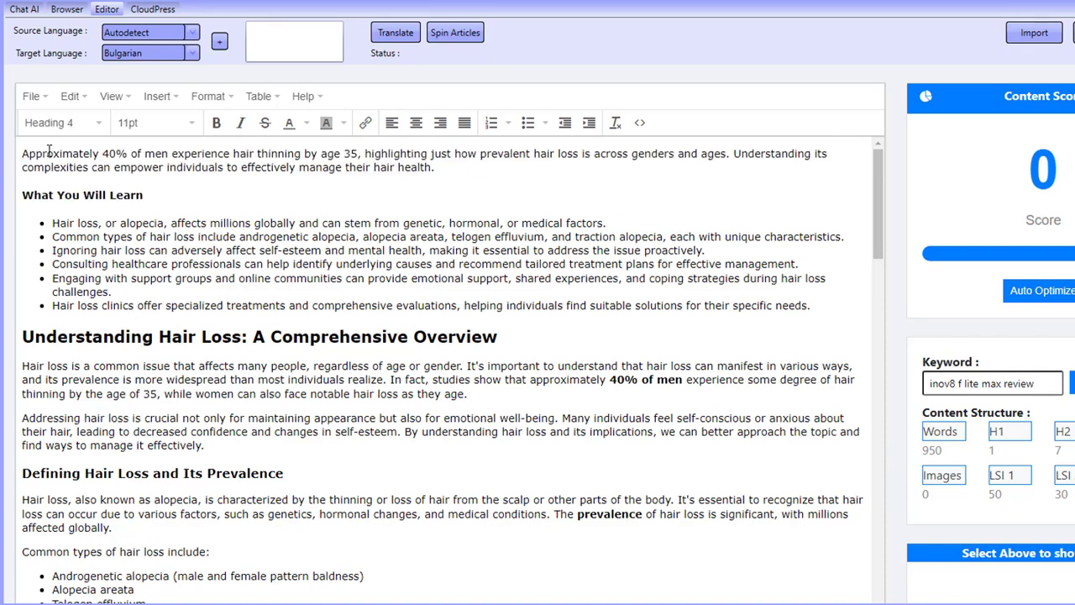
left_click_drag(48, 151, 470, 163)
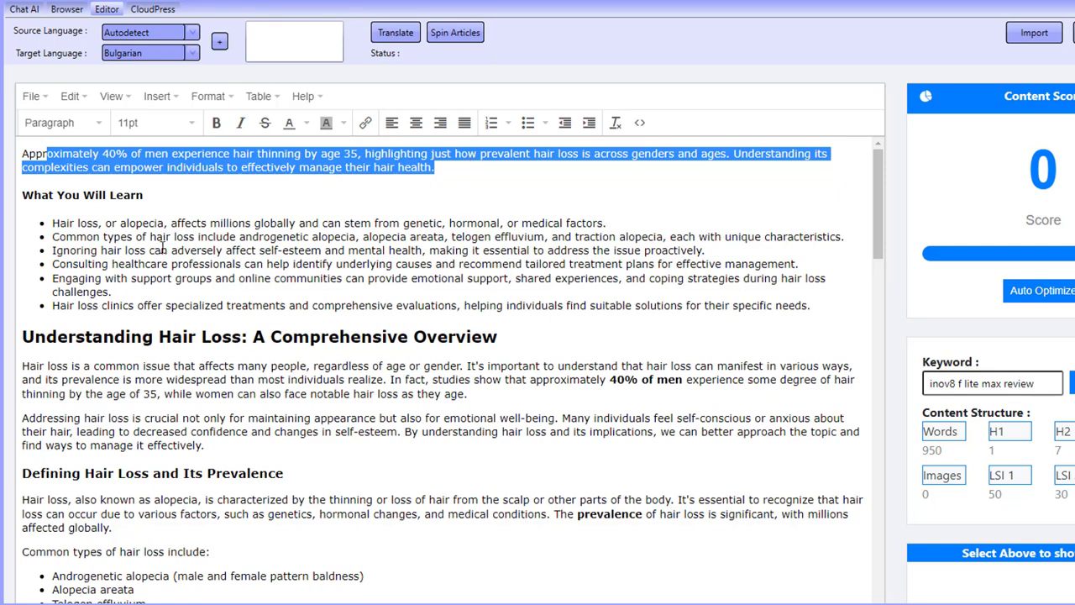
Review the What You Will Learn list, the Understanding Hair Loss section and the list of common hair loss types
left_click_drag(49, 225, 349, 338)
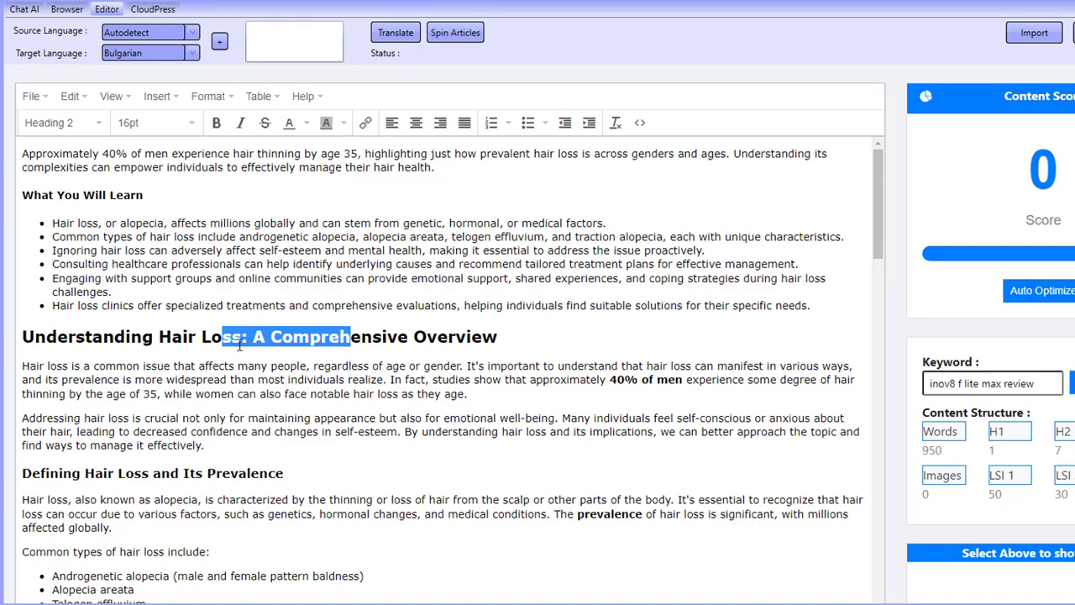
left_click(178, 469)
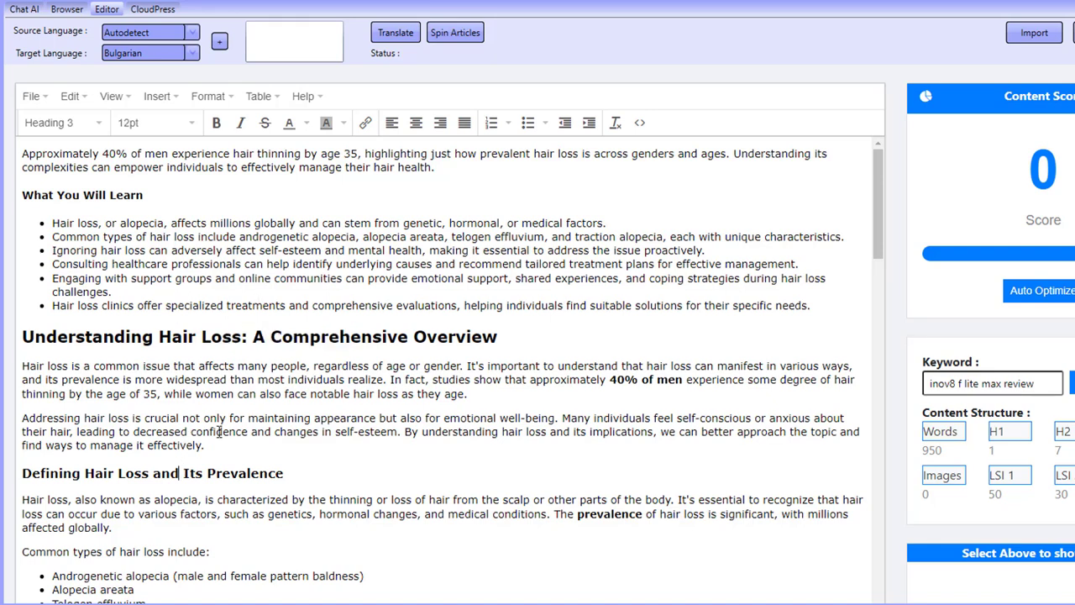
left_click(58, 369)
scroll(176, 417, "down", 2)
scroll(152, 465, "down", 4)
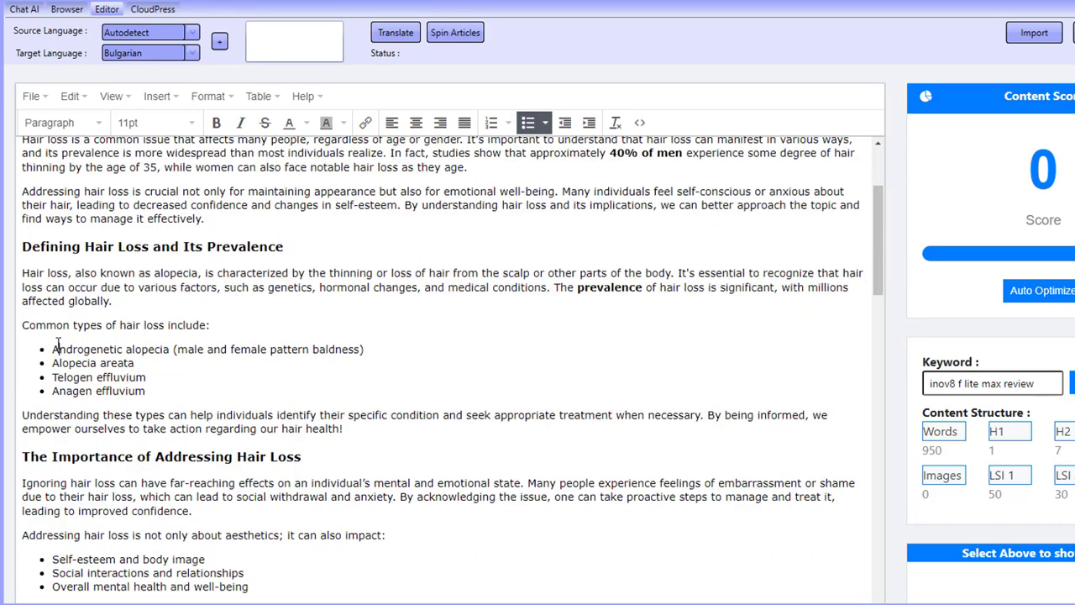
left_click_drag(59, 349, 100, 394)
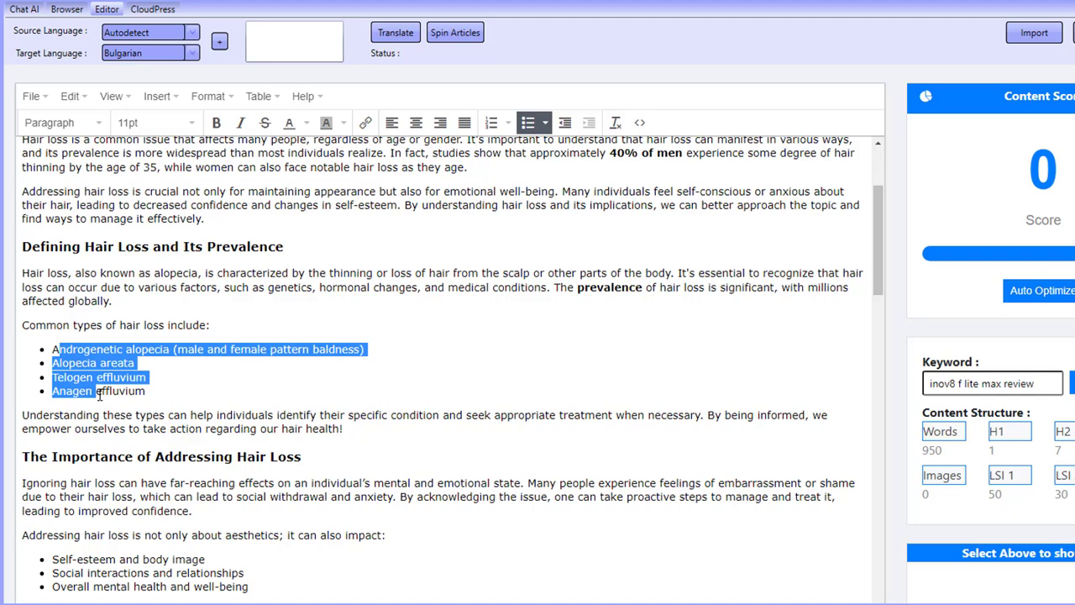
left_click(70, 426)
Read through the article's remaining sections, from The Importance of Addressing Hair Loss down to the Prevalence of Hair Loss by Gender chart
scroll(200, 428, "down", 4)
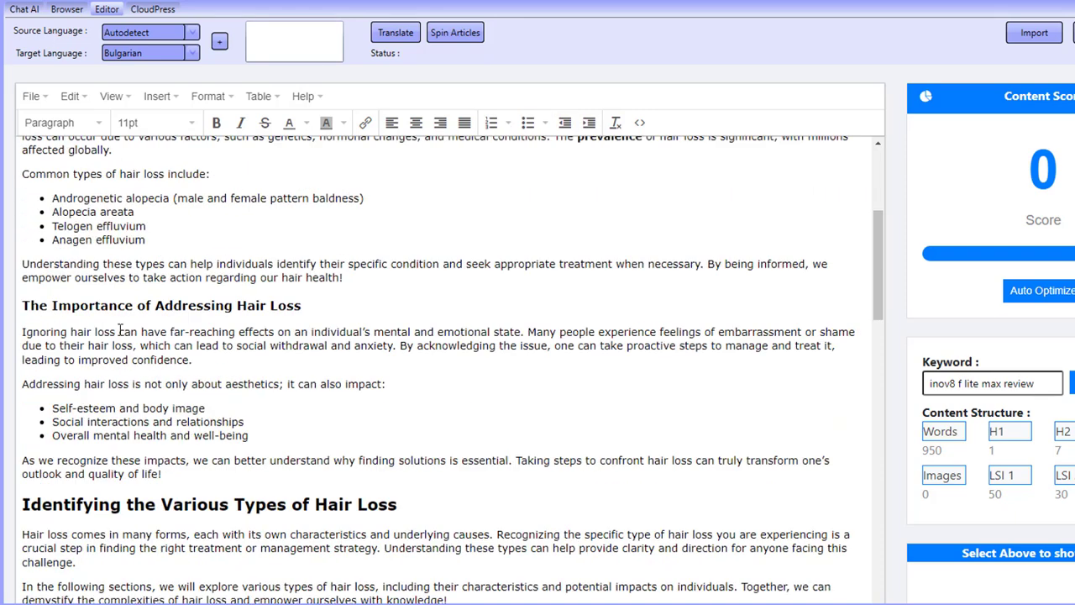
left_click(99, 406)
left_click_drag(101, 474, 99, 504)
scroll(106, 475, "down", 3)
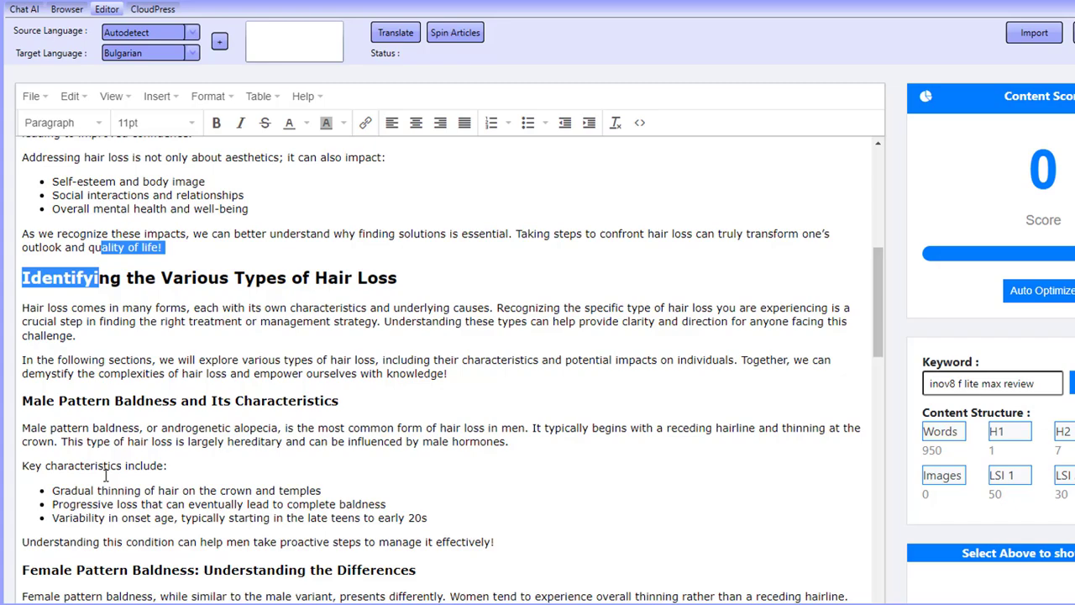
left_click(123, 322)
scroll(122, 380, "down", 4)
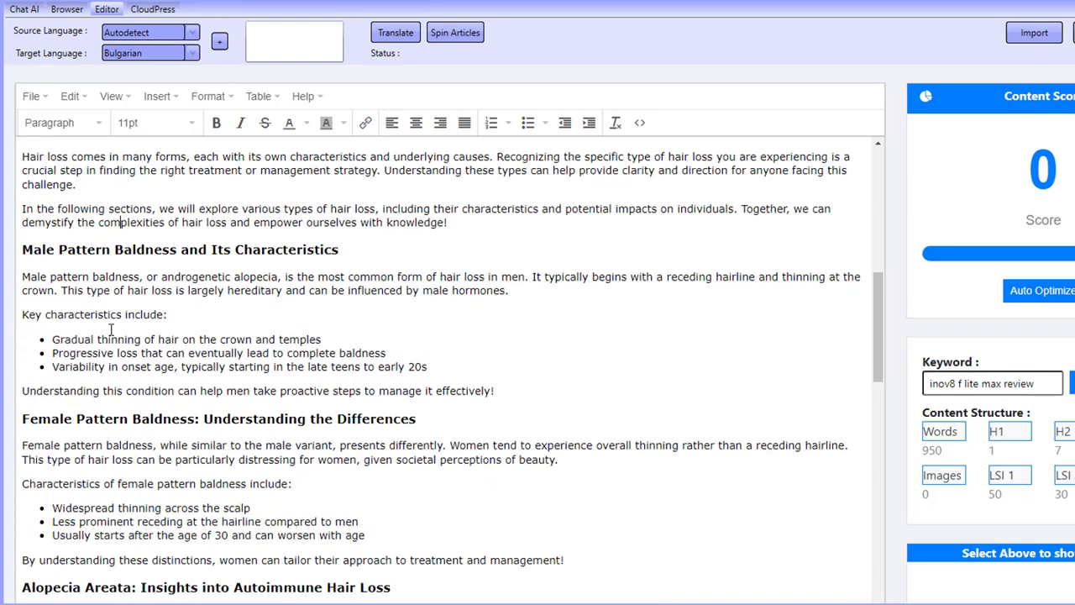
scroll(162, 440, "down", 10)
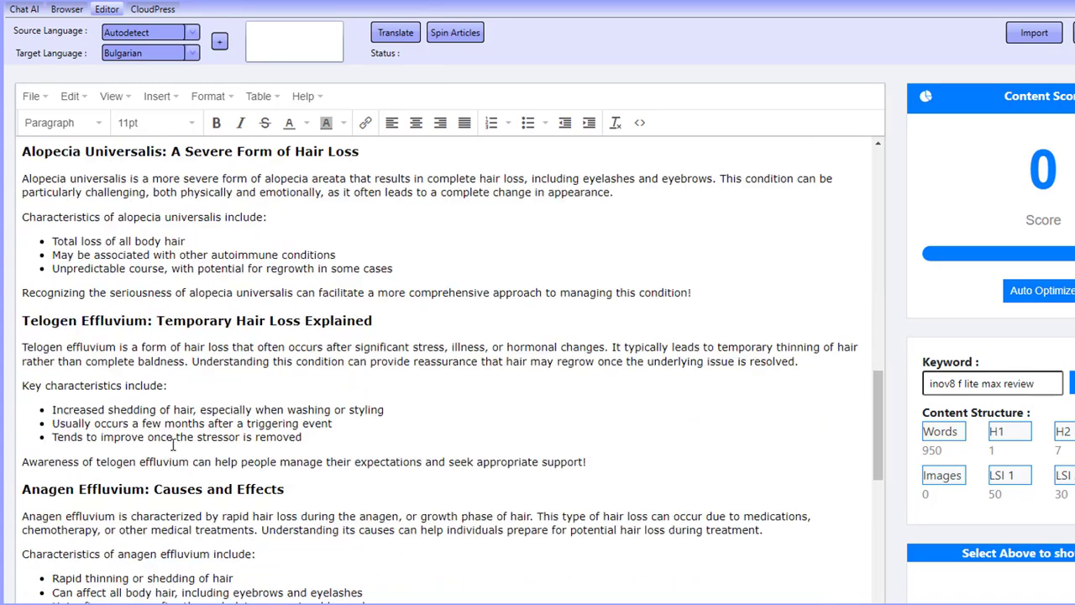
scroll(174, 444, "down", 10)
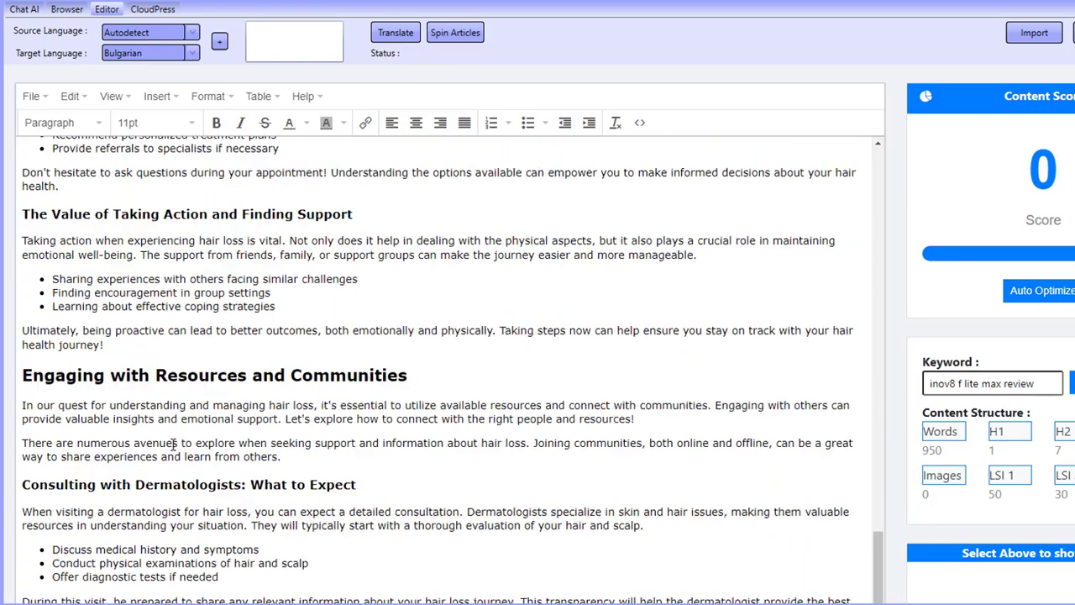
scroll(174, 445, "down", 10)
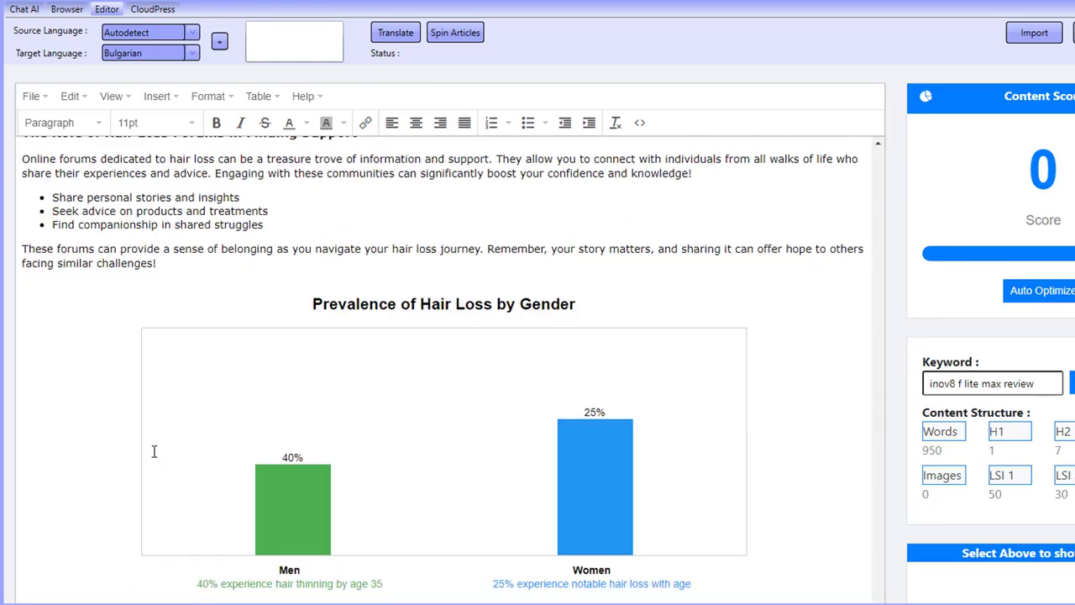
scroll(72, 435, "down", 1)
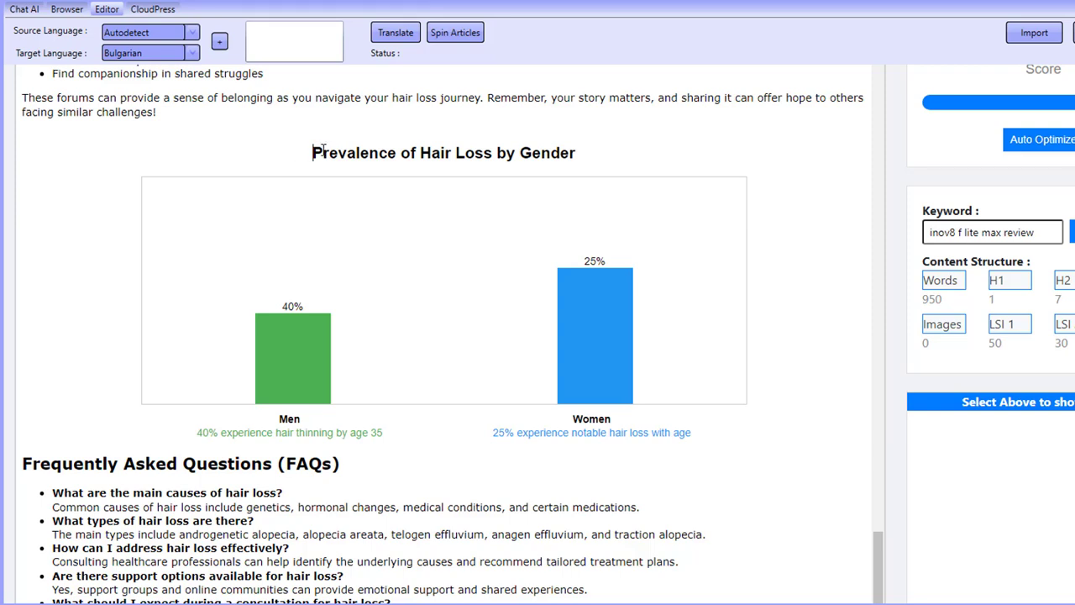
Highlight the Prevalence of Hair Loss by Gender chart title and examine the captions for men and women
left_click_drag(312, 152, 609, 162)
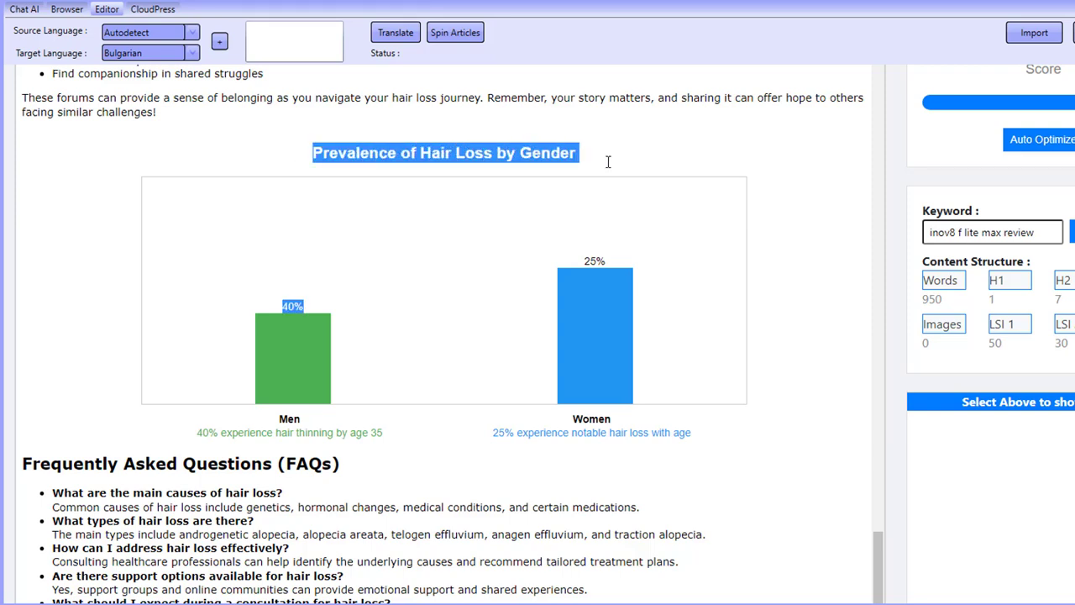
left_click(314, 396)
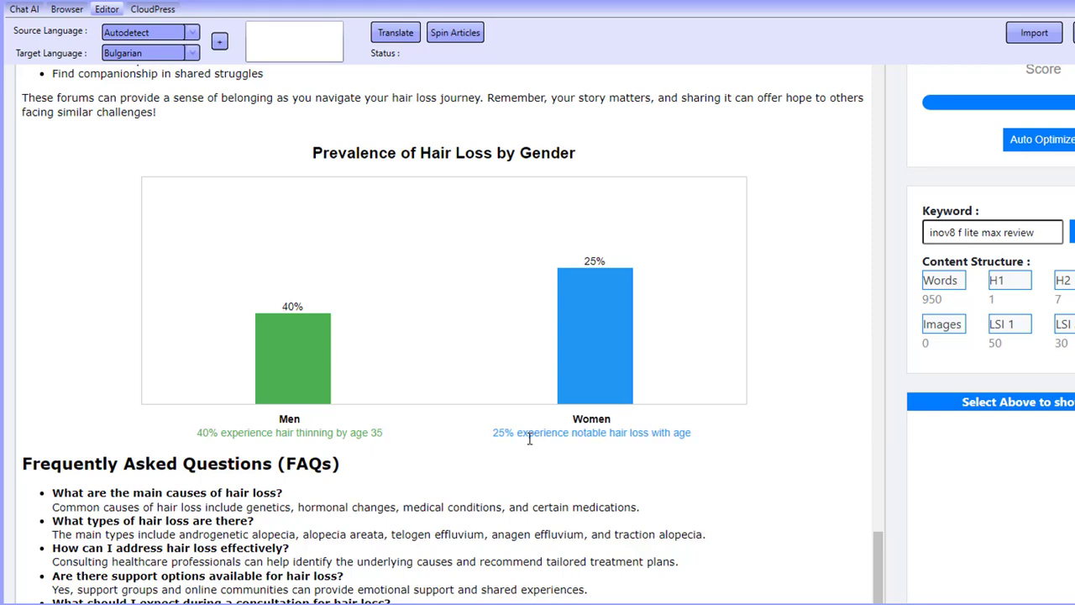
left_click(690, 433)
scroll(298, 475, "down", 1)
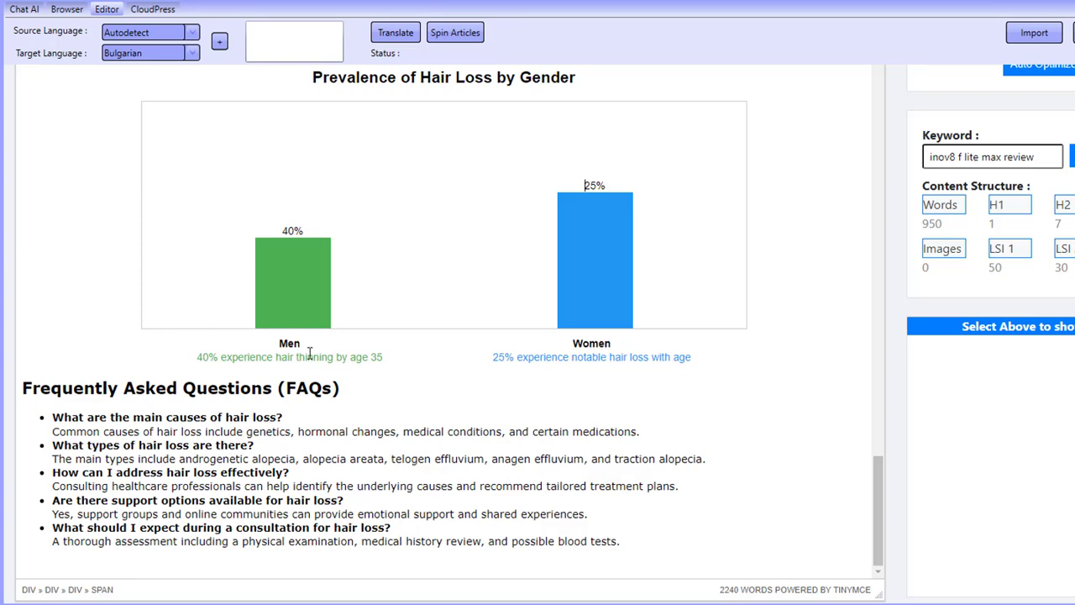
Highlight the Frequently Asked Questions section and check the article's word count at its end
left_click_drag(34, 394, 280, 510)
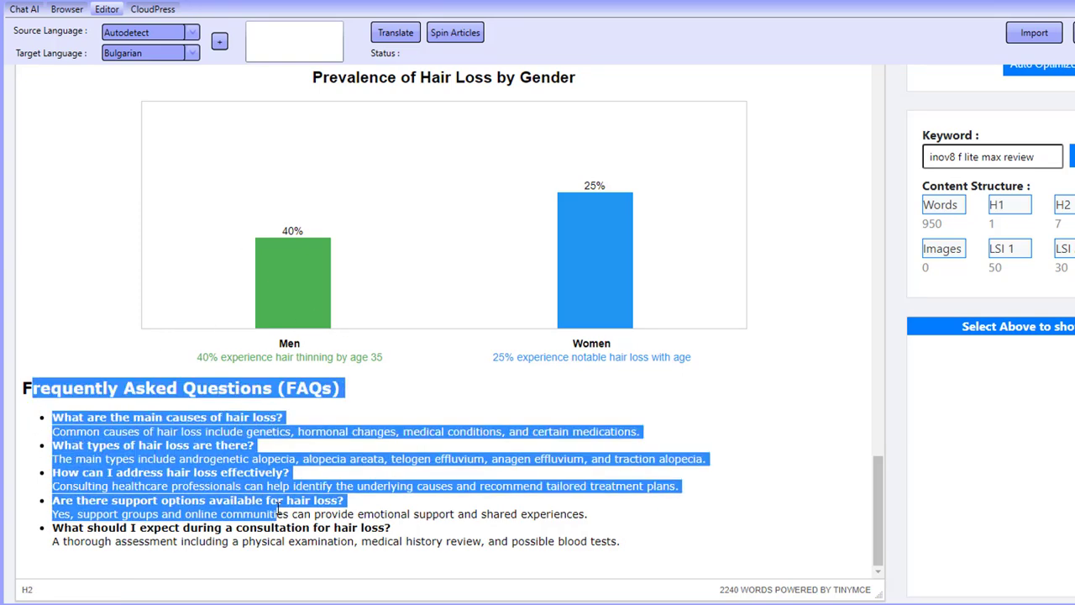
left_click(280, 509)
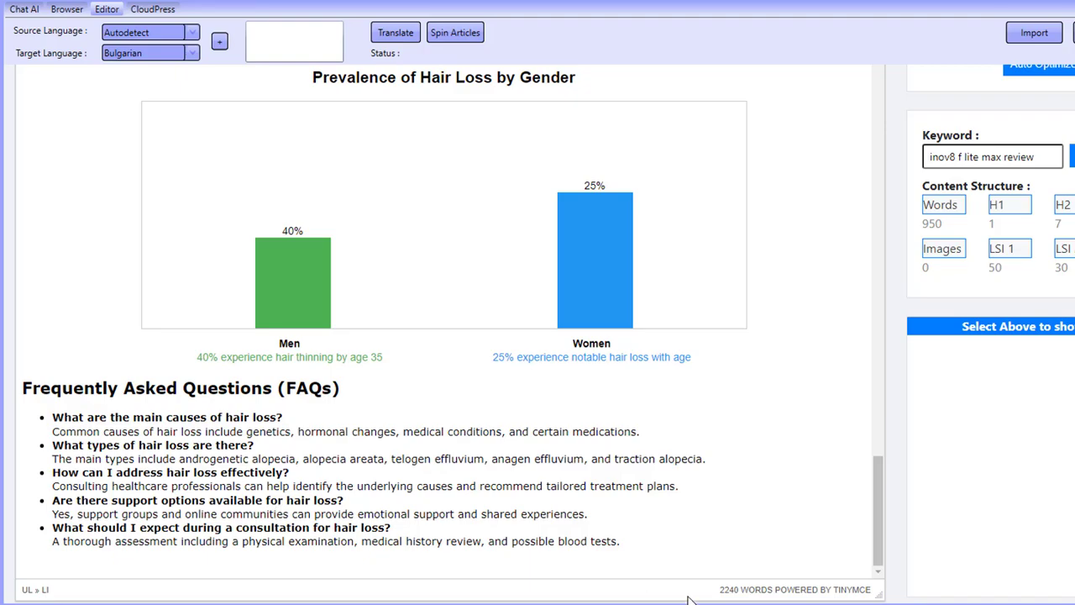
scroll(736, 601, "down", 1)
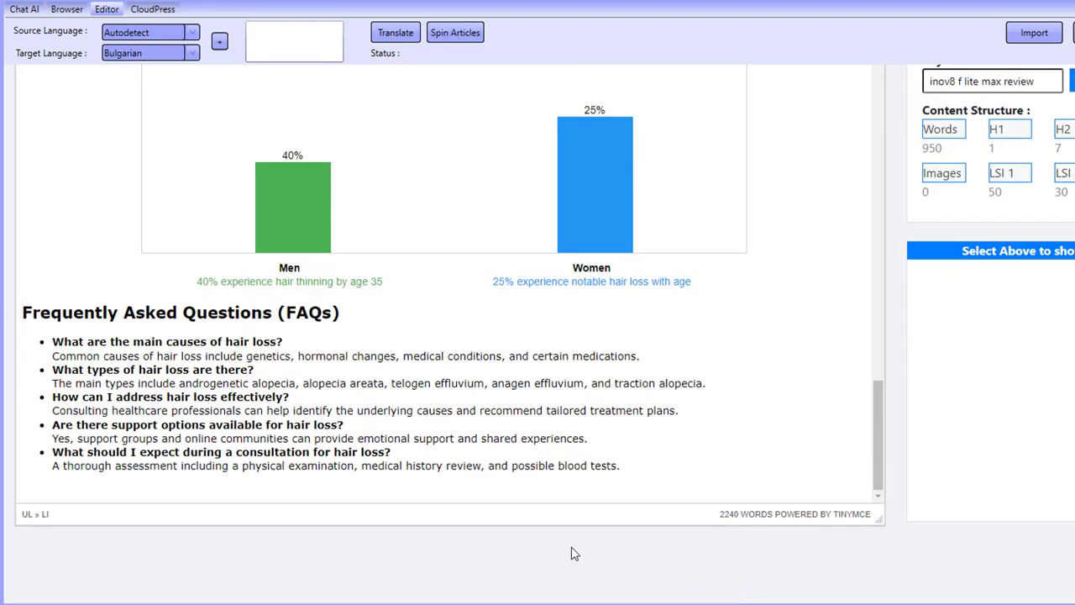
Return to the article's opening, replace the content-analysis keyword with hair loss, and analyze it
scroll(585, 511, "up", 10)
scroll(585, 511, "up", 15)
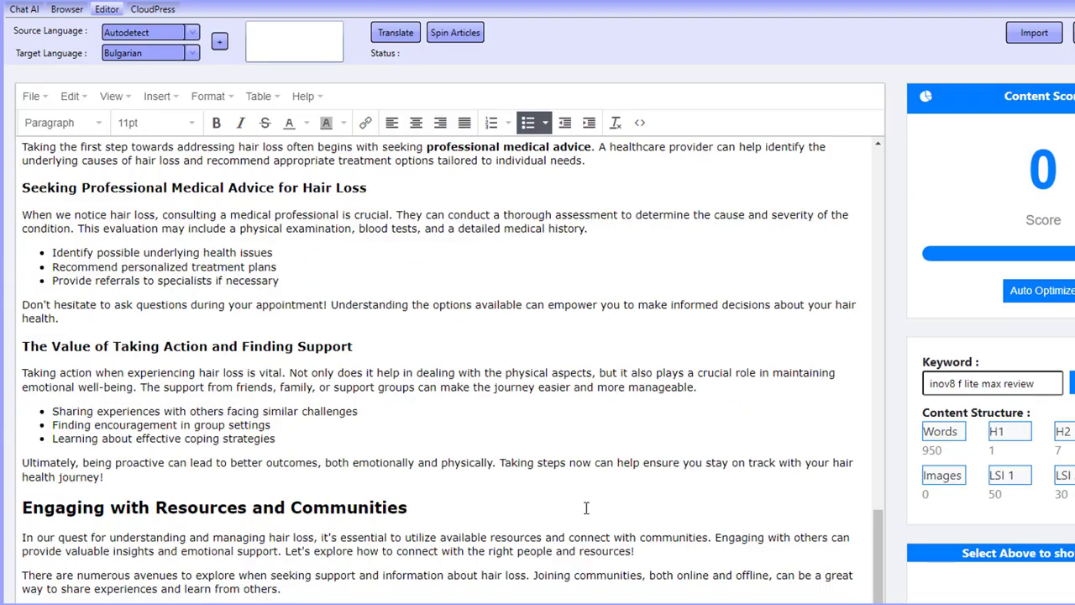
scroll(580, 504, "up", 5)
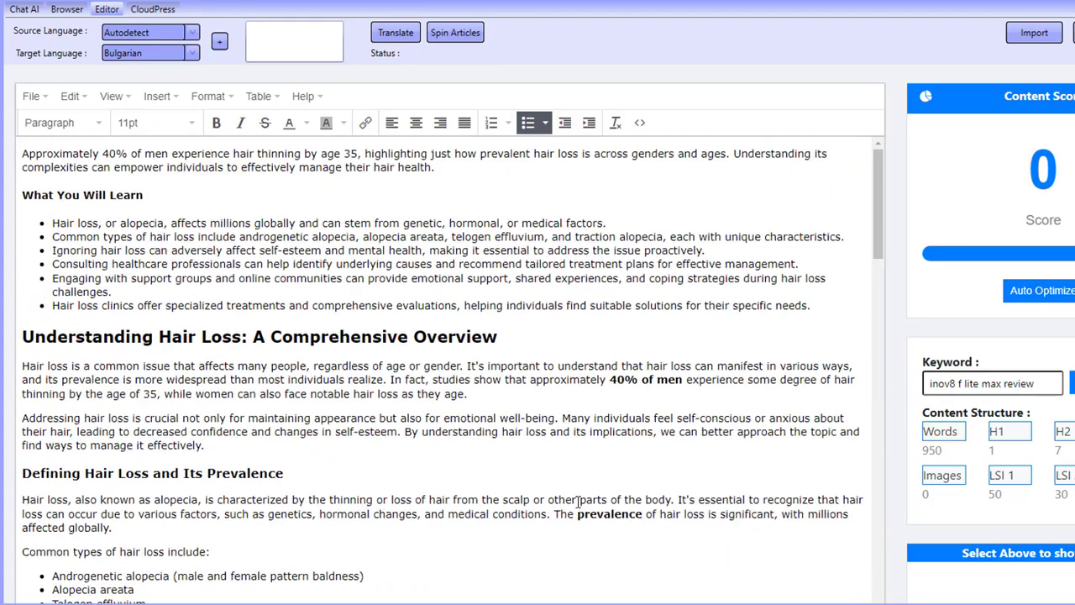
left_click(591, 363)
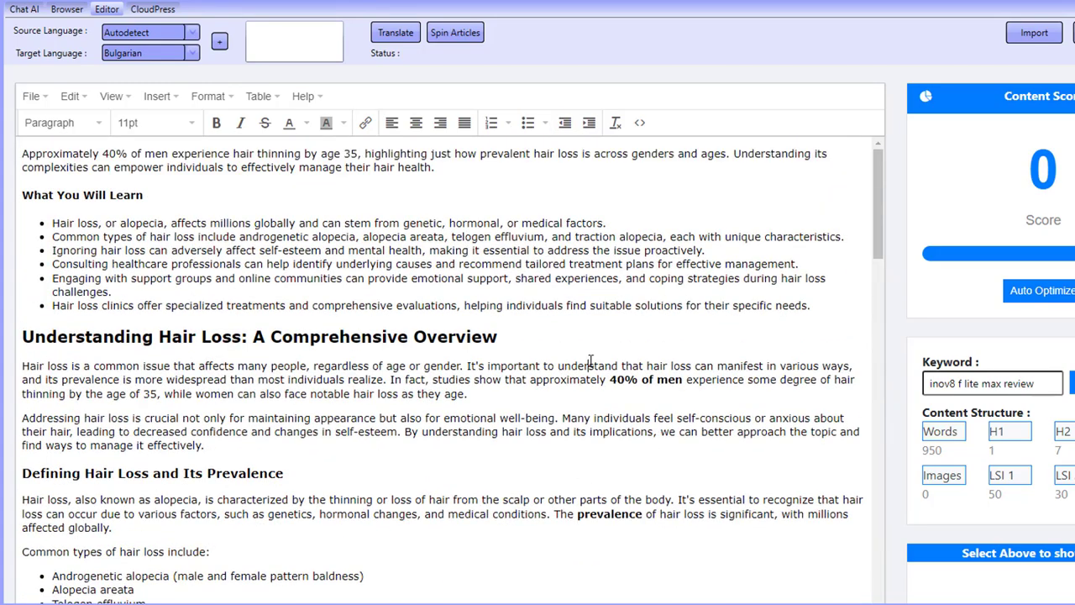
left_click(996, 386)
key("ctrl+a")
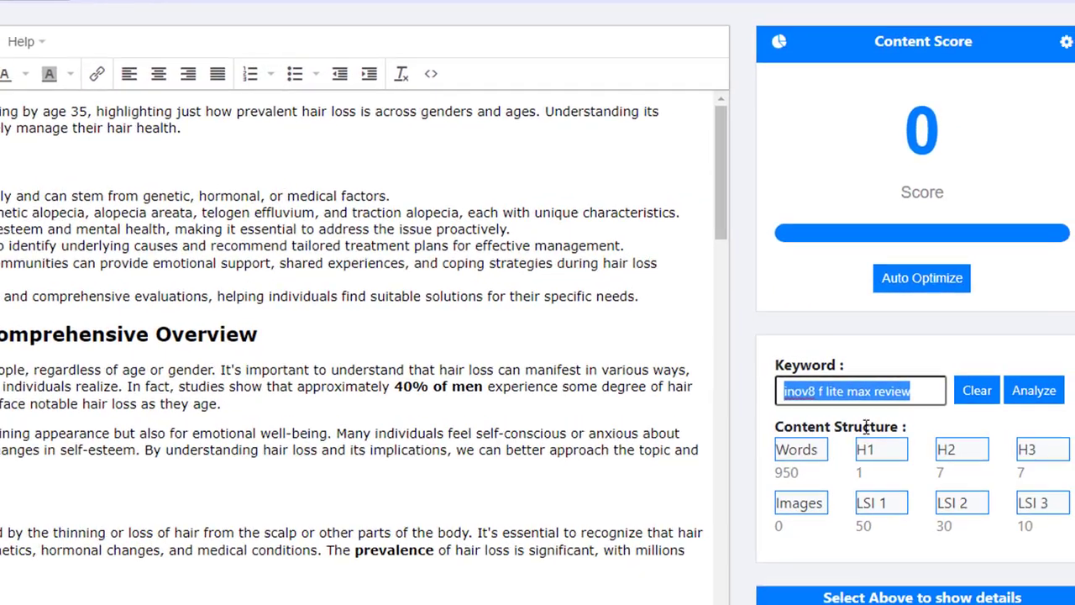
type("hair loss")
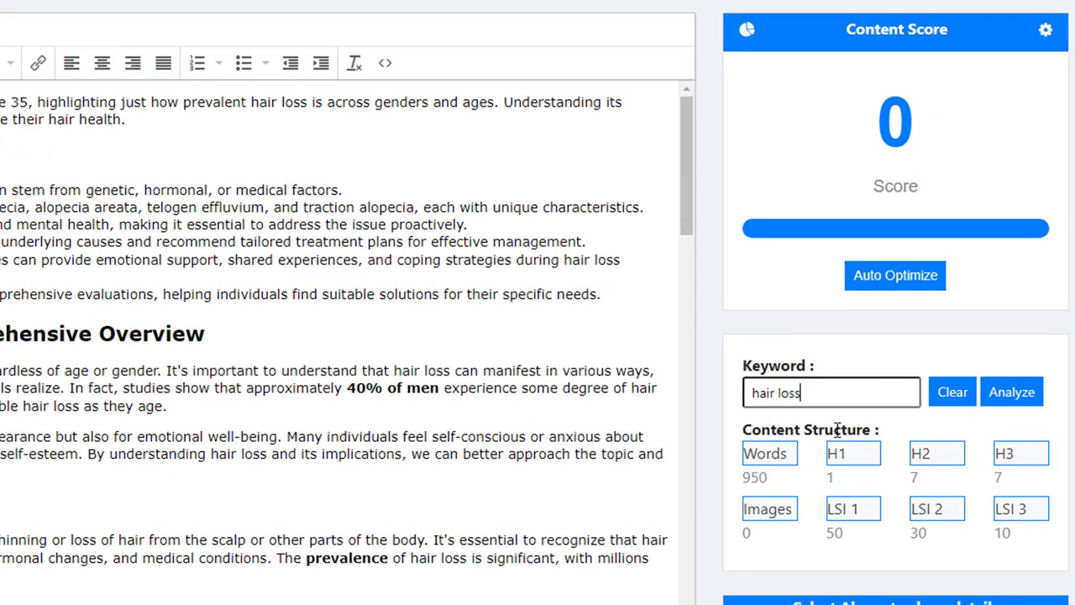
left_click(1015, 394)
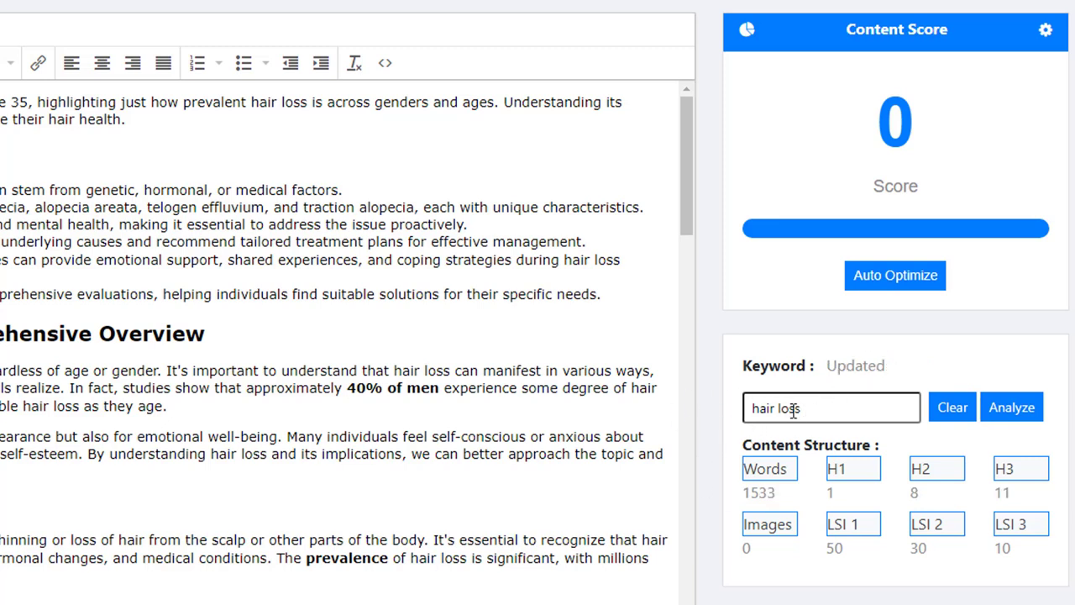
Review the Content Structure targets for the keyword and calculate the article's content score
scroll(756, 512, "down", 1)
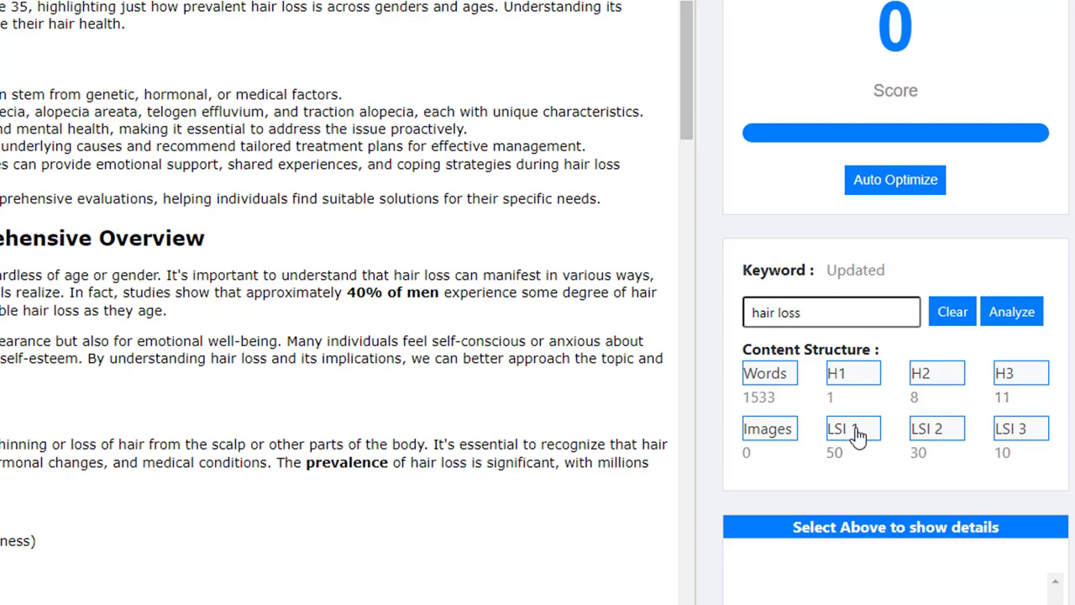
scroll(664, 455, "up", 1)
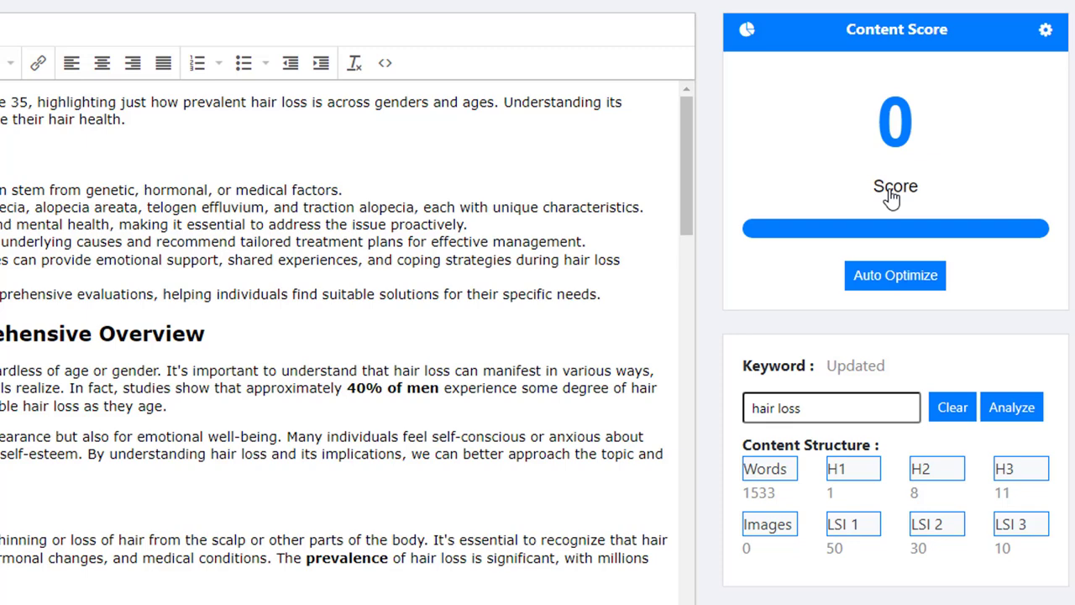
left_click_drag(219, 134, 236, 424)
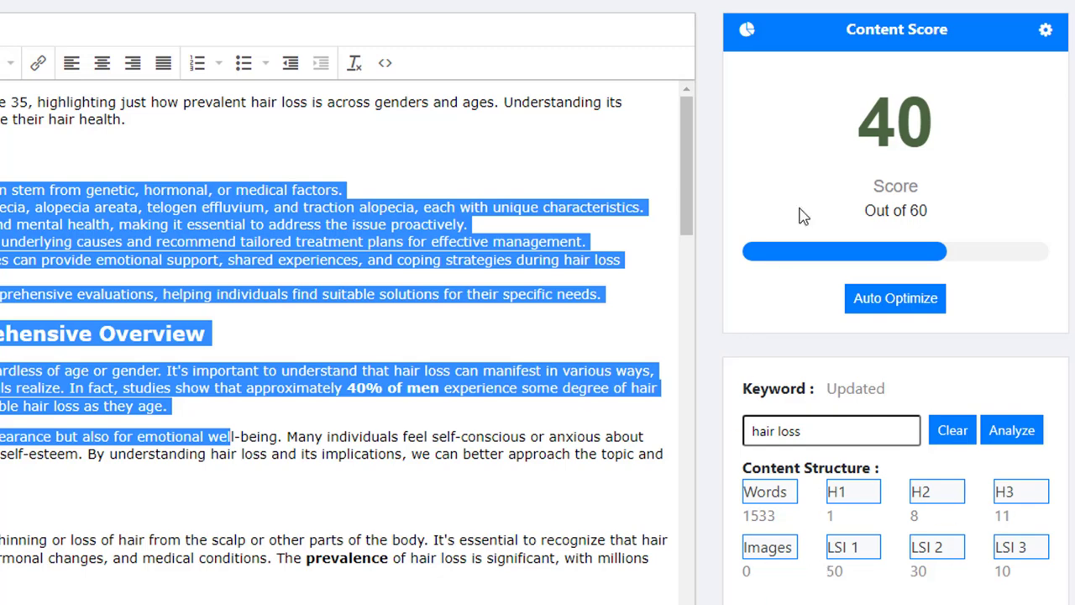
left_click(891, 118)
left_click(592, 309)
left_click(179, 139)
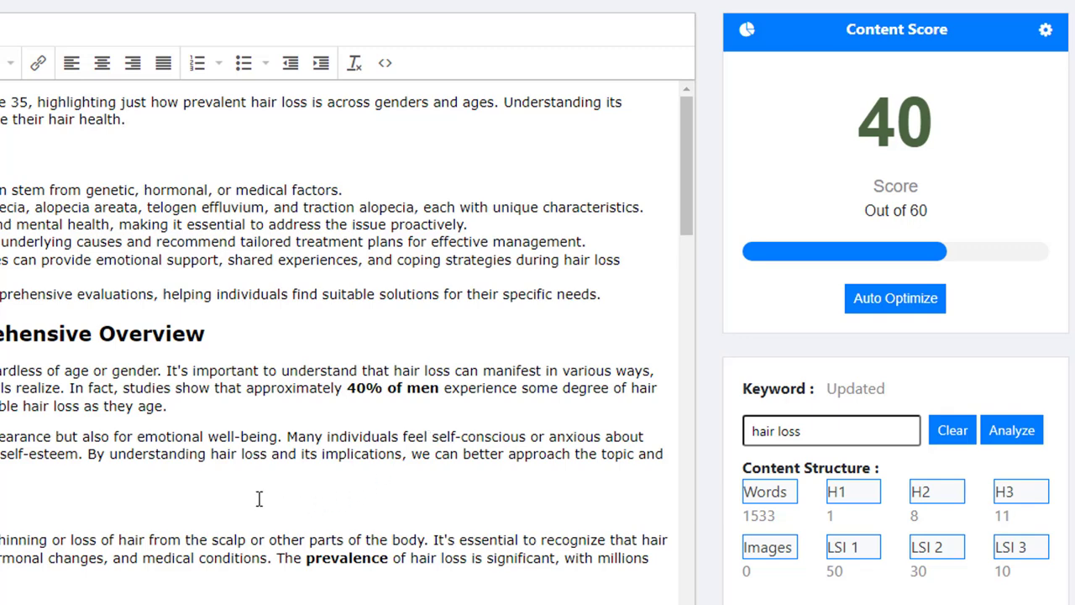
Highlight the bold 40% of men and prevalence passages, and skim the article's sections for their structure and formatting
left_click_drag(346, 389, 378, 408)
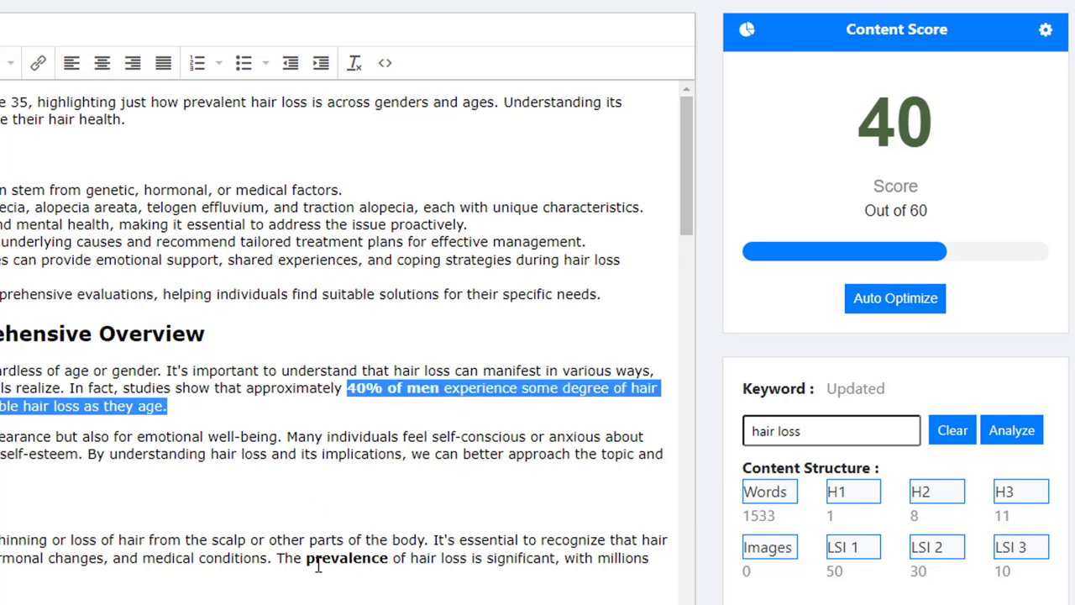
left_click_drag(294, 559, 351, 563)
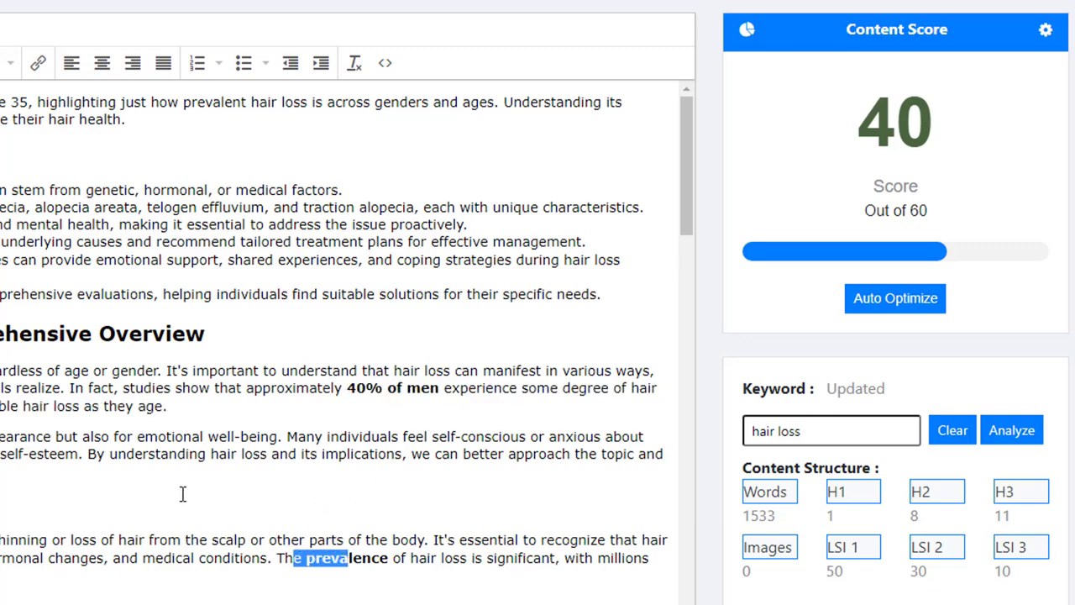
scroll(182, 494, "down", 15)
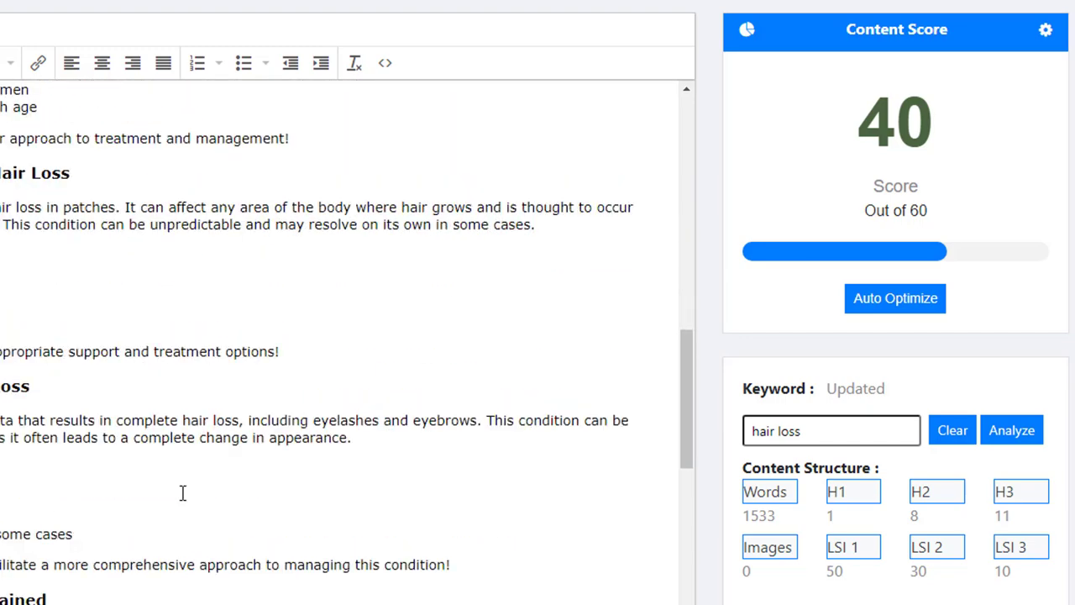
scroll(182, 494, "down", 15)
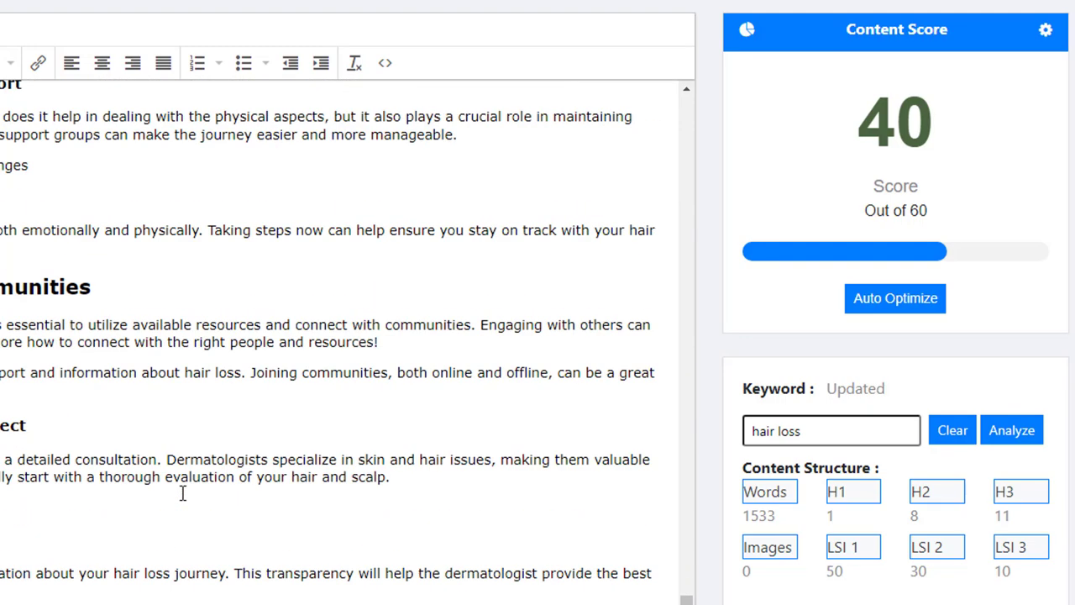
scroll(183, 494, "up", 5)
scroll(151, 460, "down", 15)
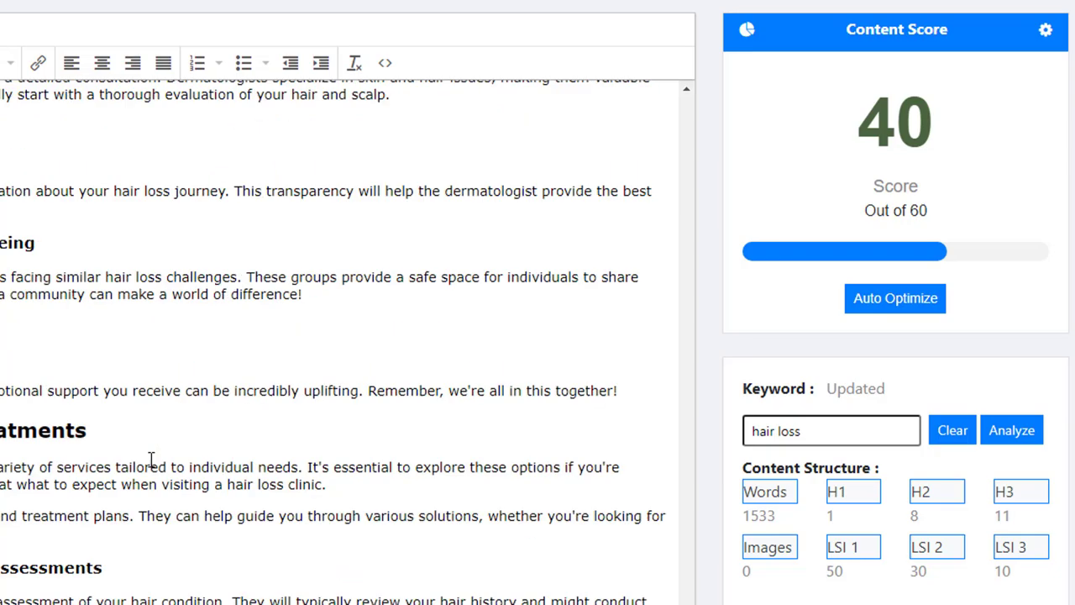
scroll(151, 460, "up", 15)
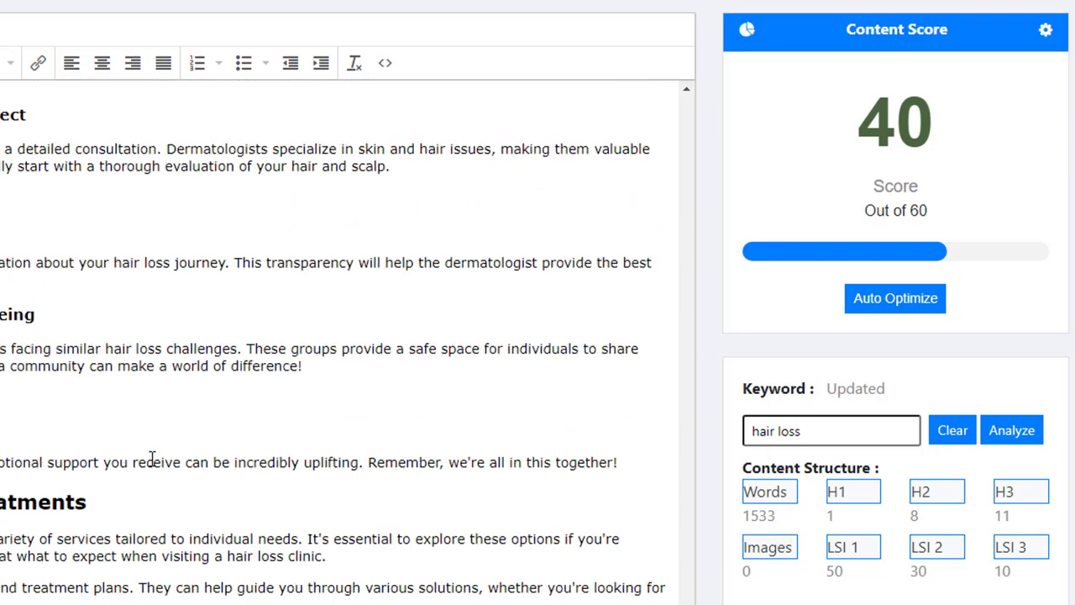
scroll(151, 449, "up", 10)
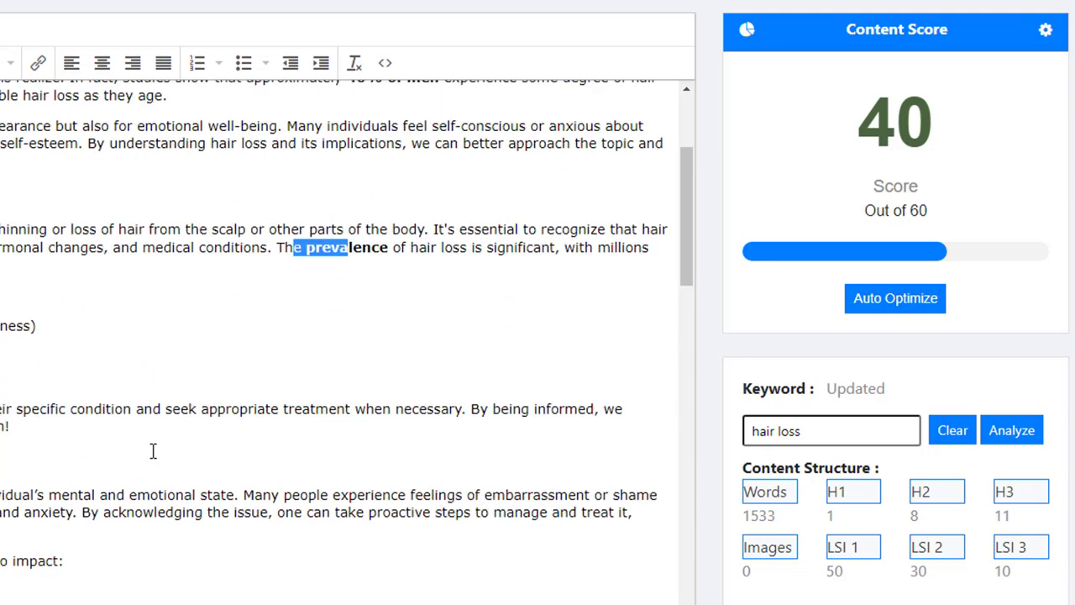
left_click_drag(219, 370, 218, 382)
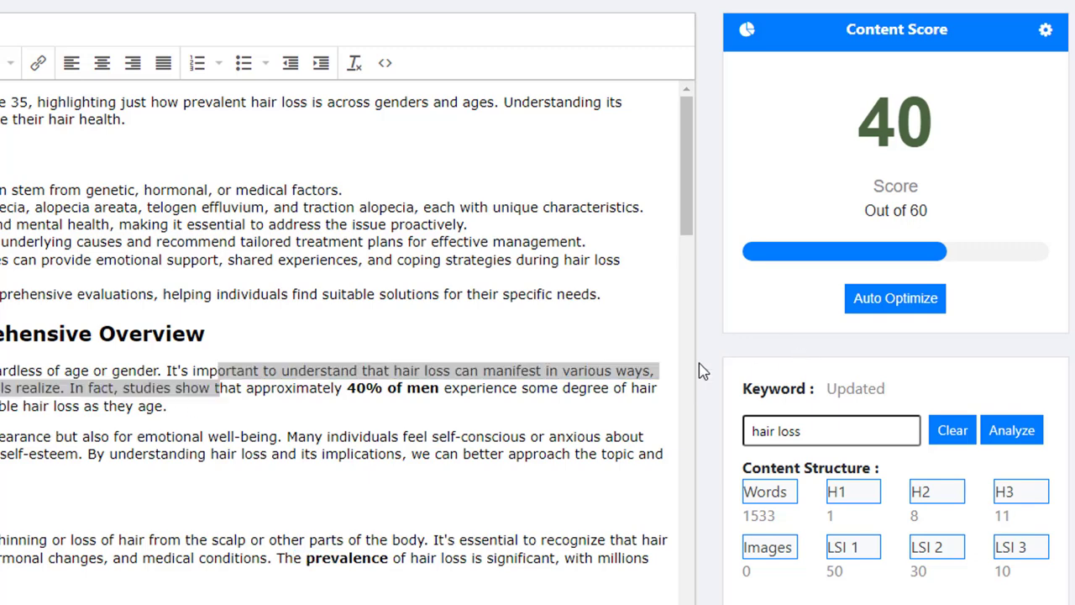
left_click(444, 389)
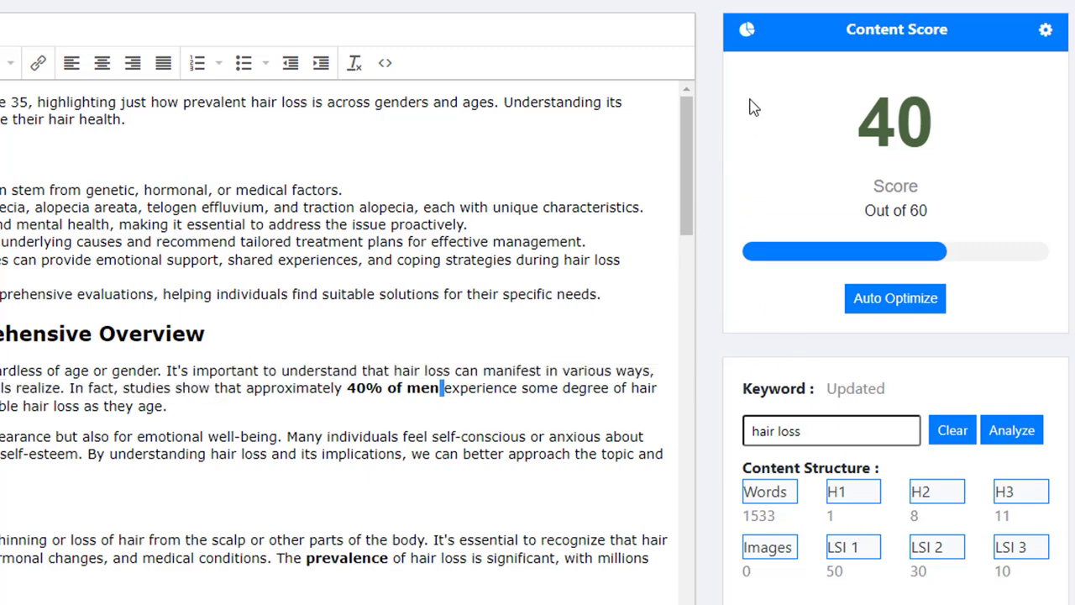
Open the Content Statistics and compare the article's counts with the Content Structure targets
left_click(743, 38)
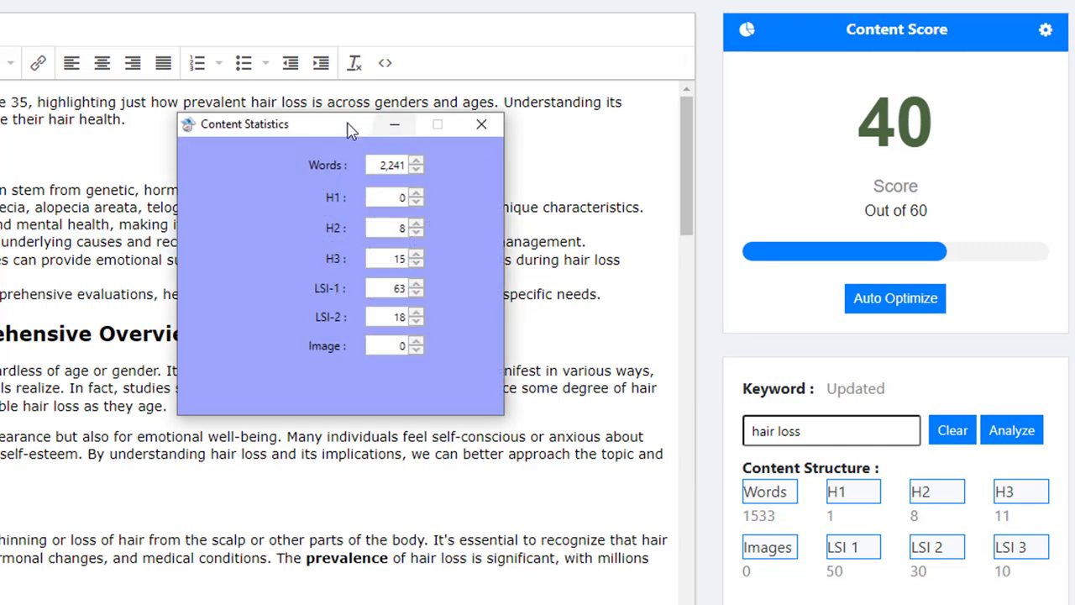
left_click_drag(344, 132, 519, 304)
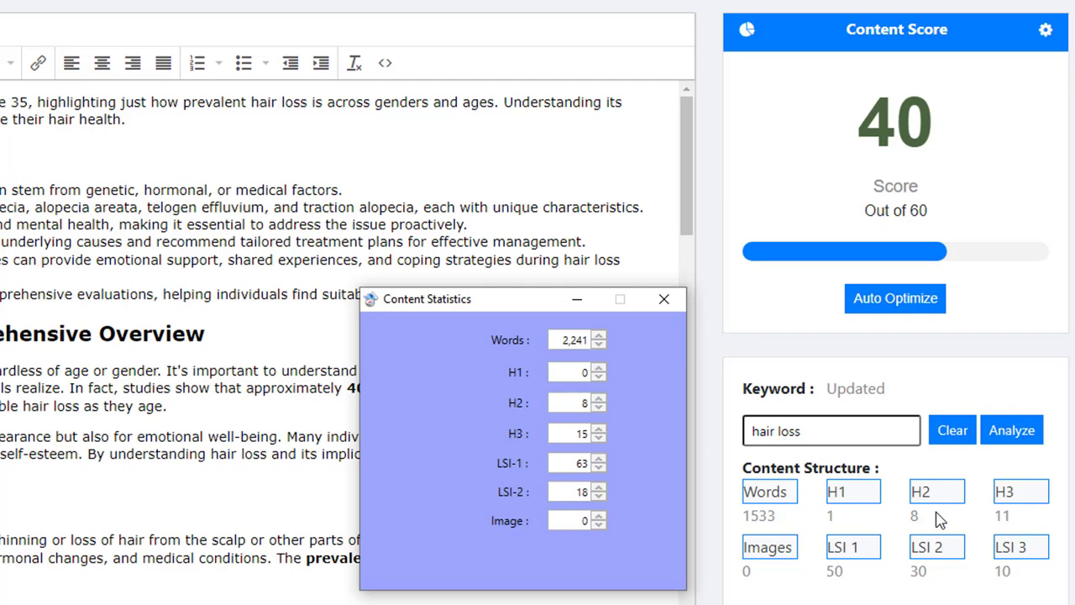
left_click(663, 299)
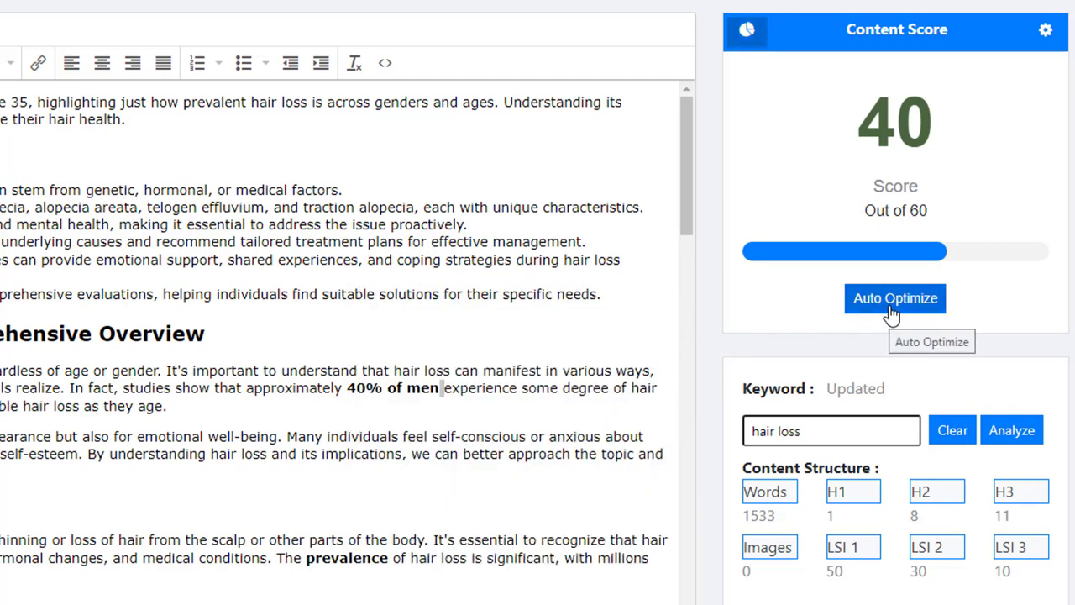
Auto Optimize the article and recheck its heading counts in the Content Statistics
left_click(891, 312)
left_click(346, 200)
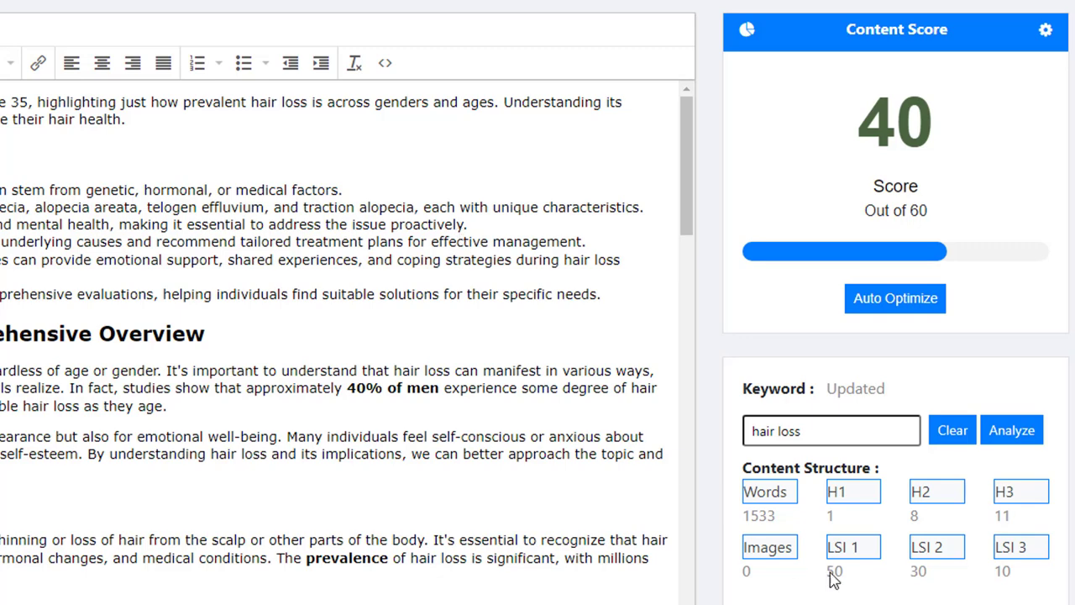
left_click(748, 32)
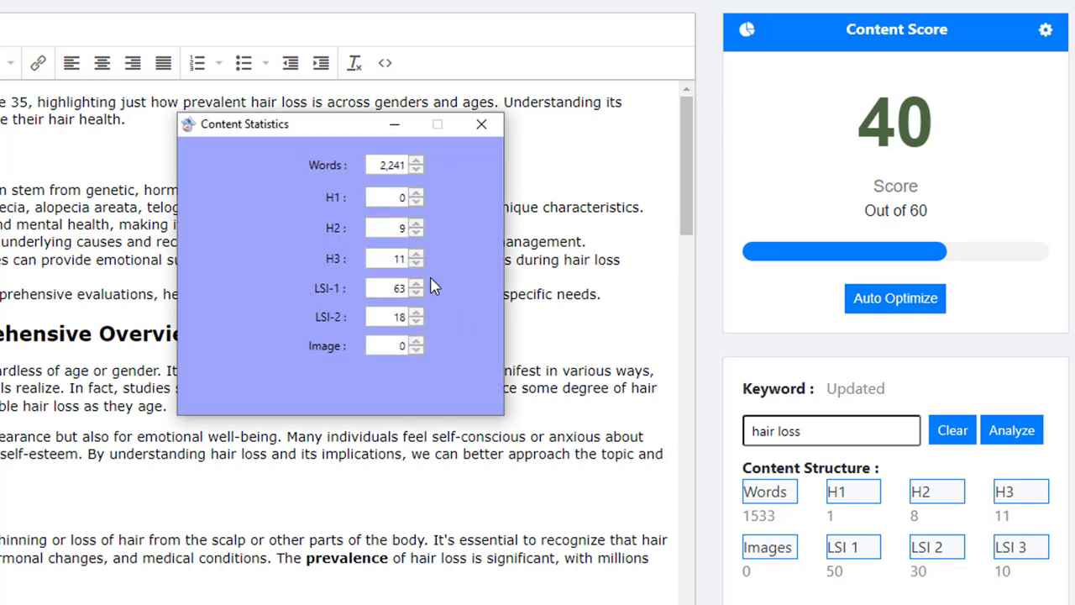
left_click(483, 126)
Show the LSI 1 keyword list, check it against the article, and look for missing terms
scroll(828, 409, "down", 2)
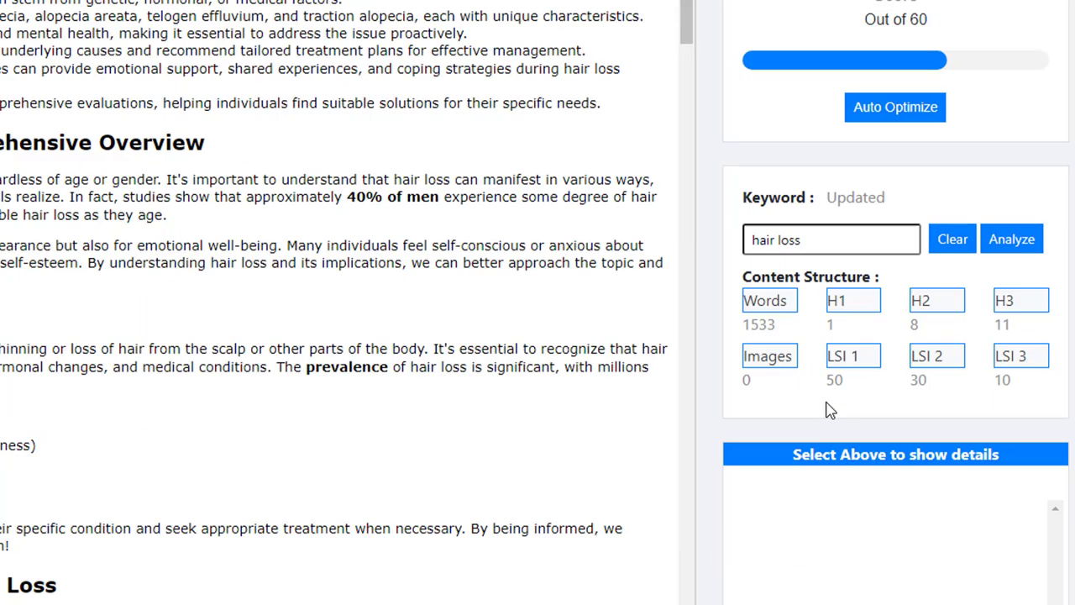
left_click(857, 366)
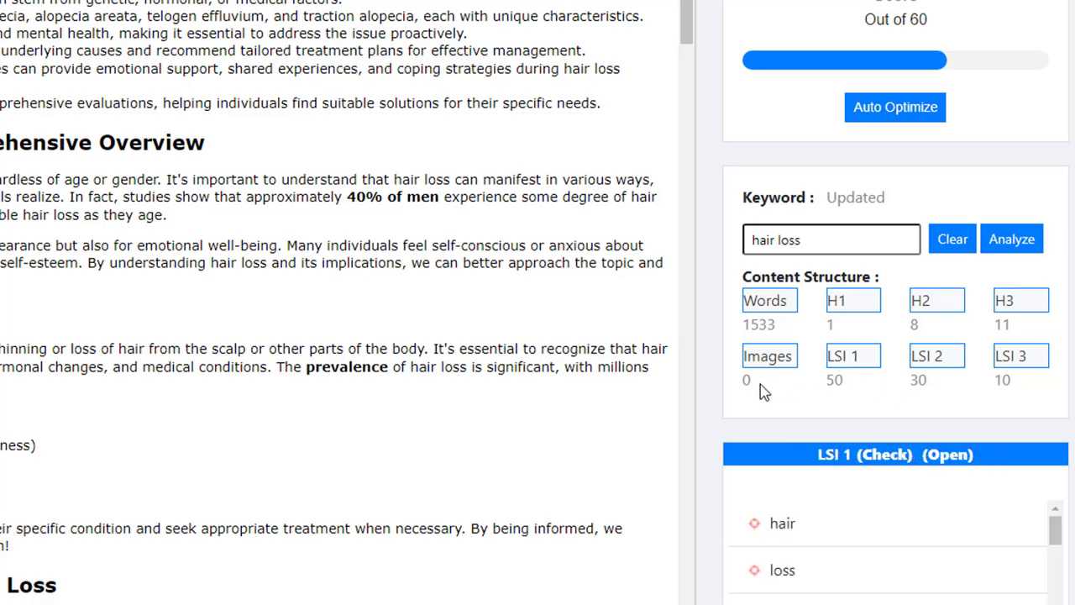
scroll(739, 471, "down", 1)
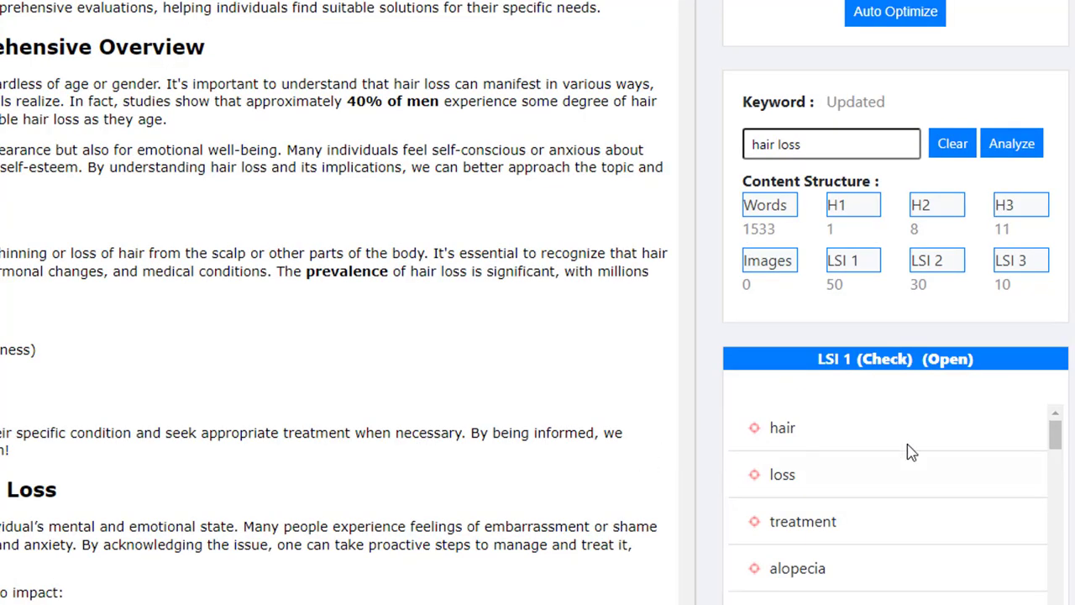
left_click(893, 363)
scroll(684, 344, "down", 1)
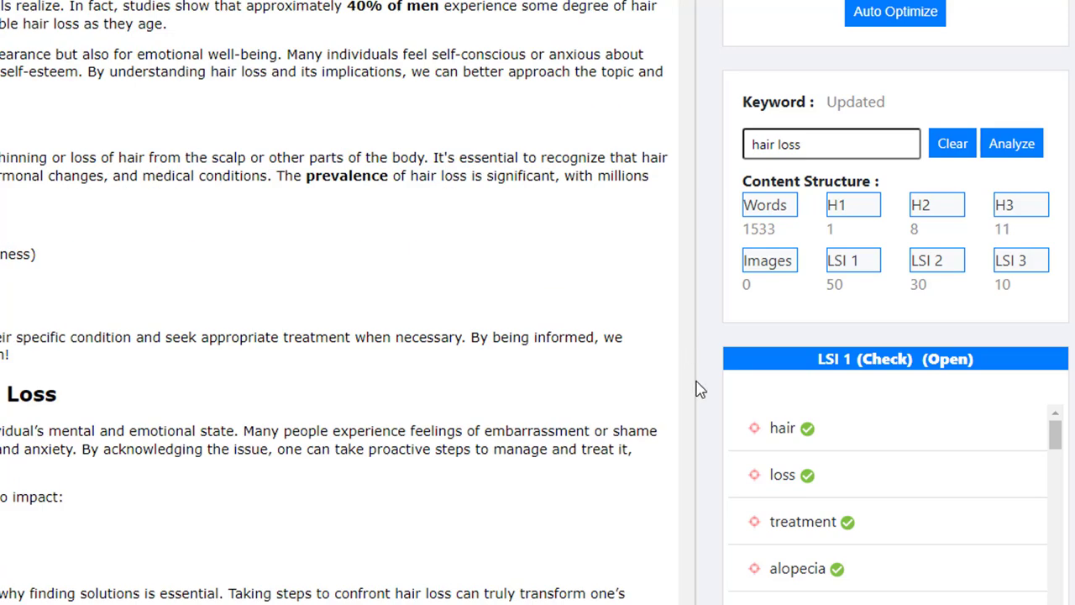
scroll(714, 403, "down", 1)
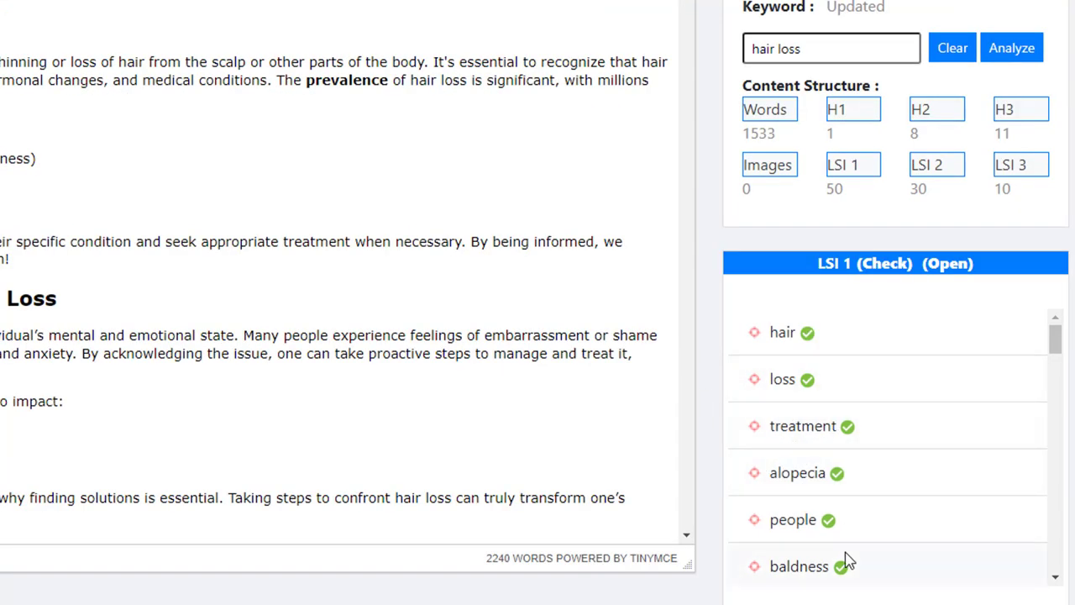
scroll(843, 453, "down", 3)
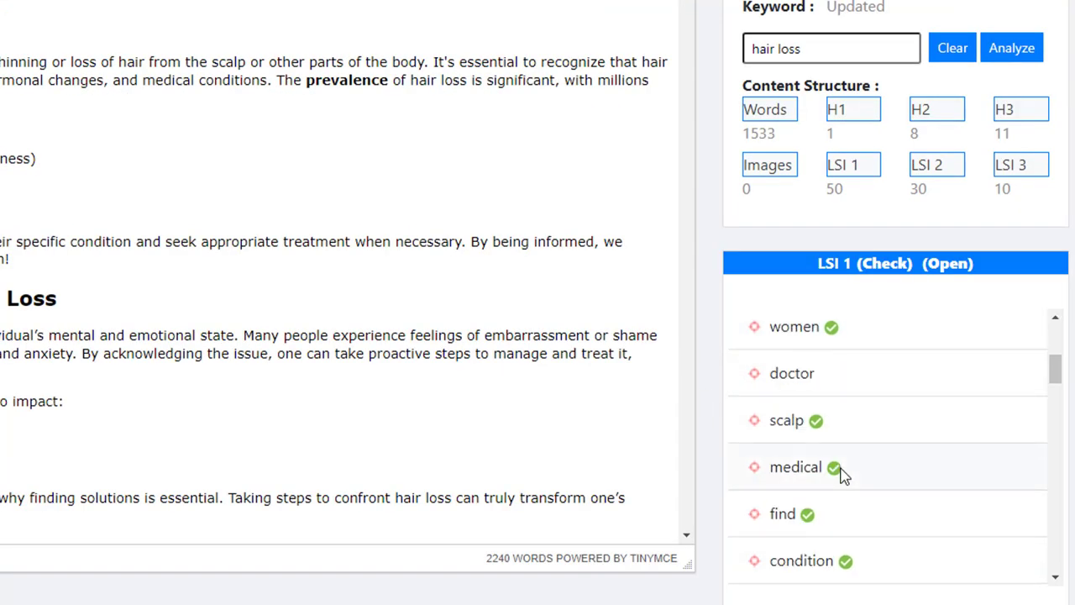
Insert the LSI 1 term doctor into the article after the word "impact" and recheck the list
scroll(844, 475, "up", 1)
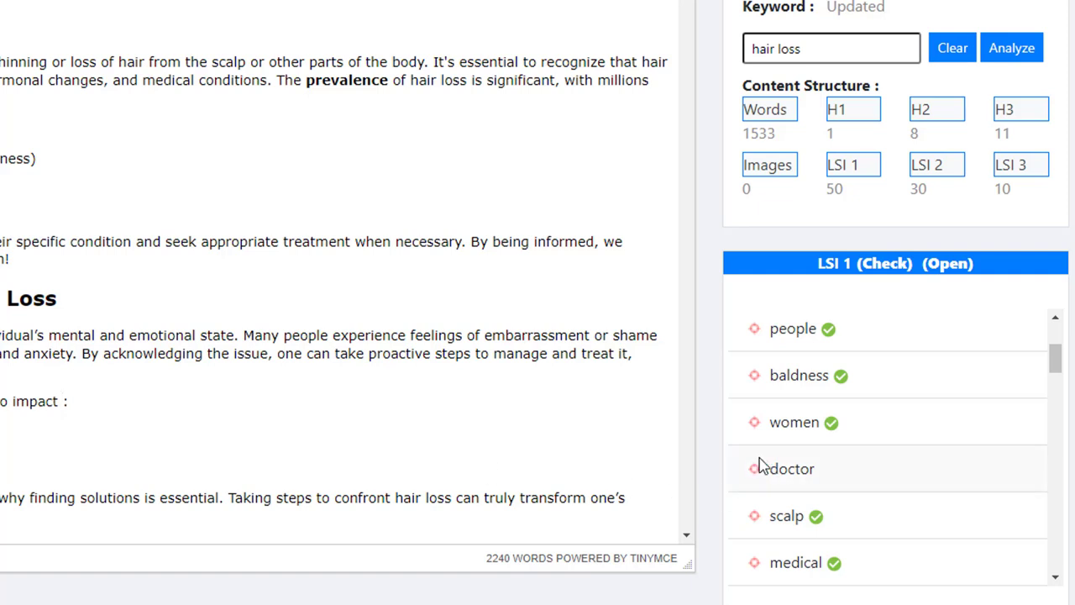
left_click_drag(756, 474, 69, 407)
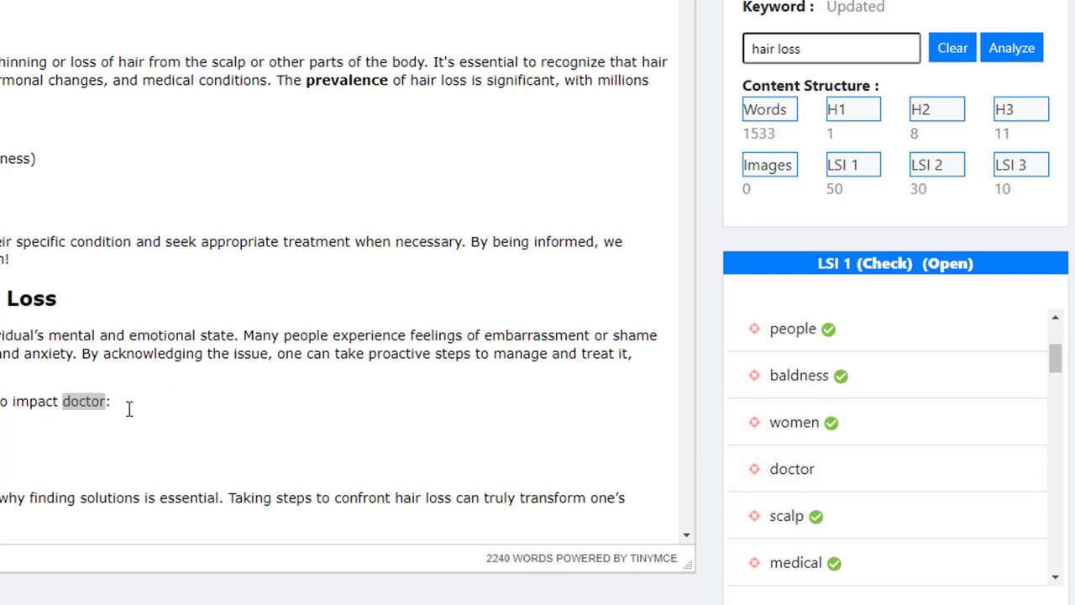
left_click(129, 410)
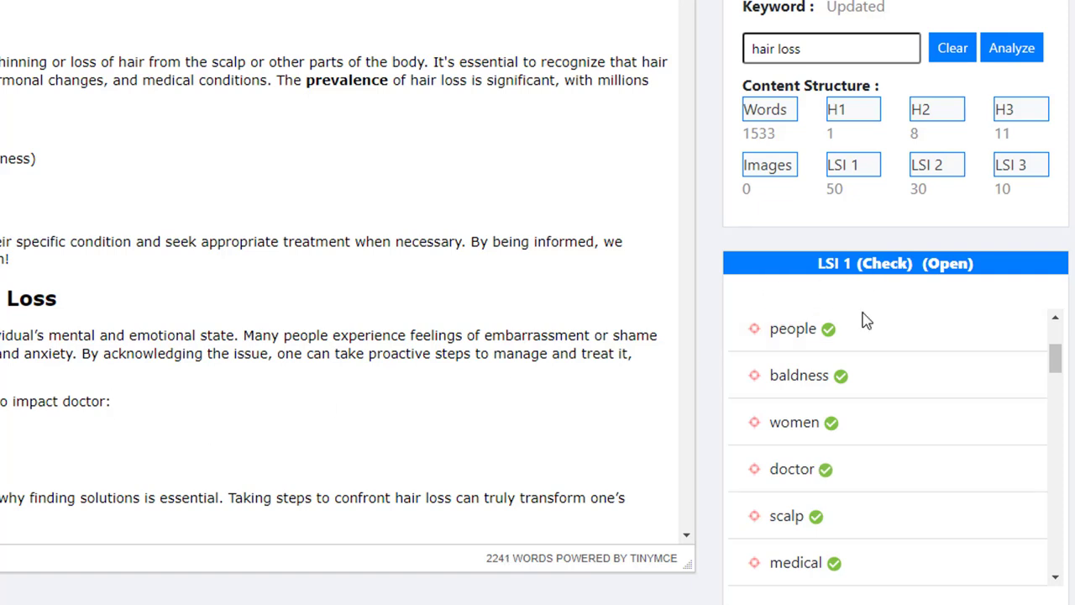
Find a missing term in the LSI 1 list, insert prevent into the article after "doctor", and recheck the list
scroll(832, 494, "down", 1)
scroll(832, 494, "down", 5)
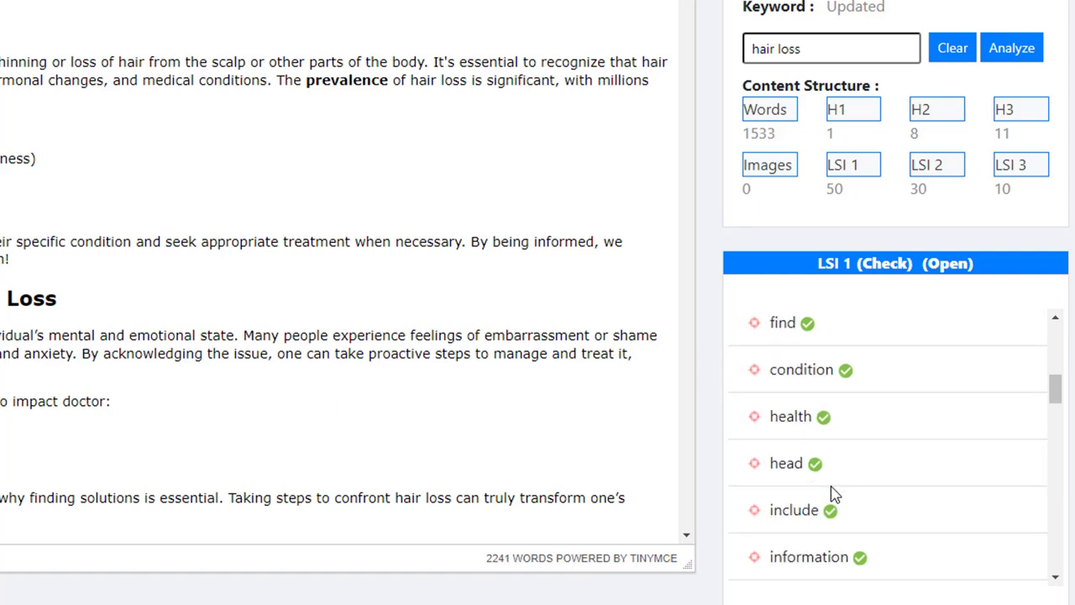
scroll(836, 494, "down", 1)
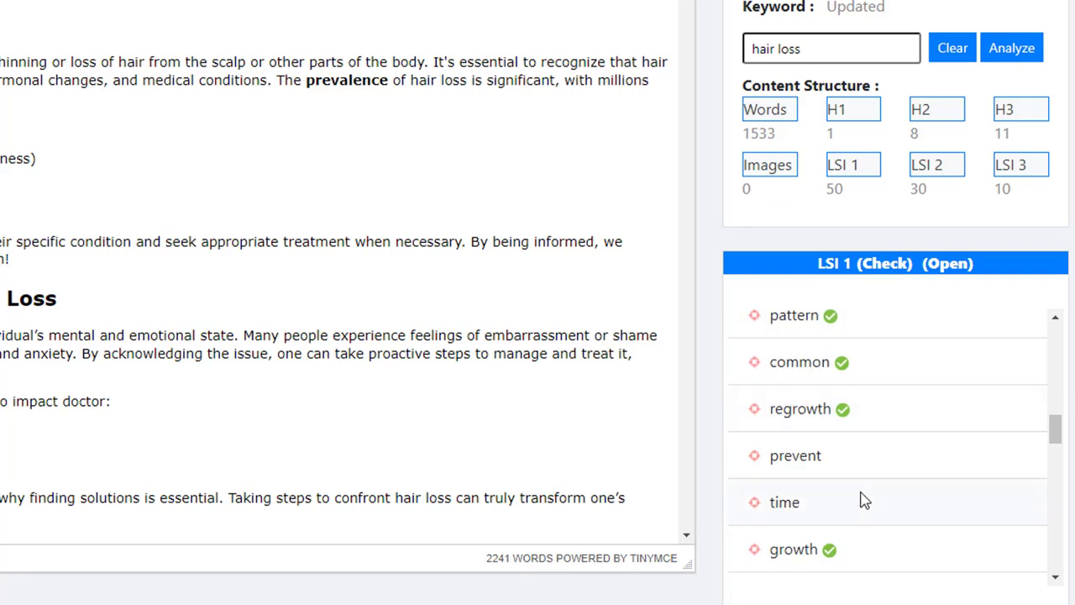
left_click_drag(761, 461, 108, 402)
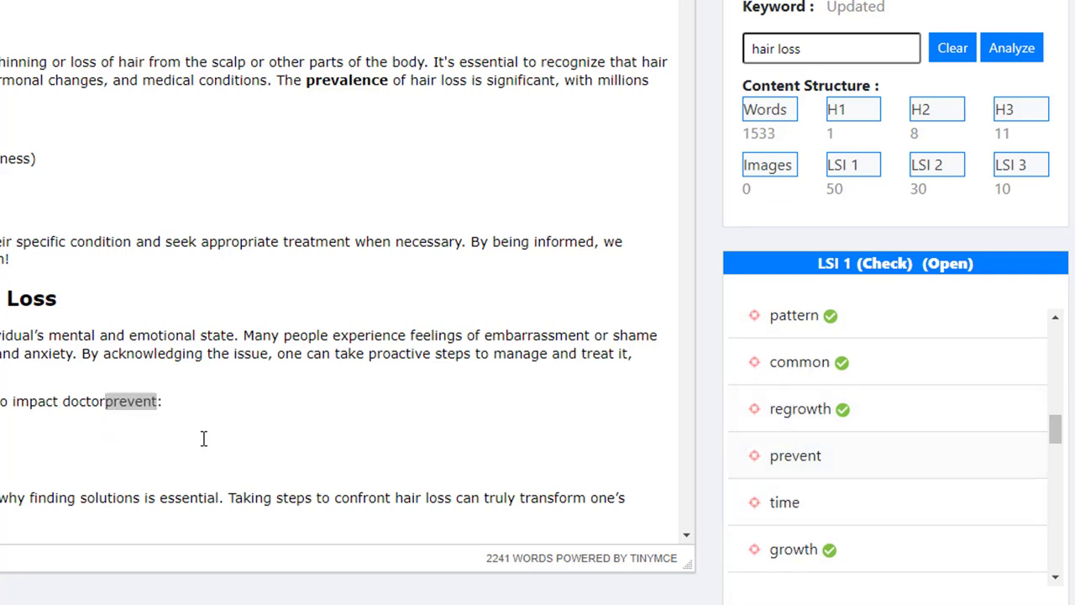
key("Left")
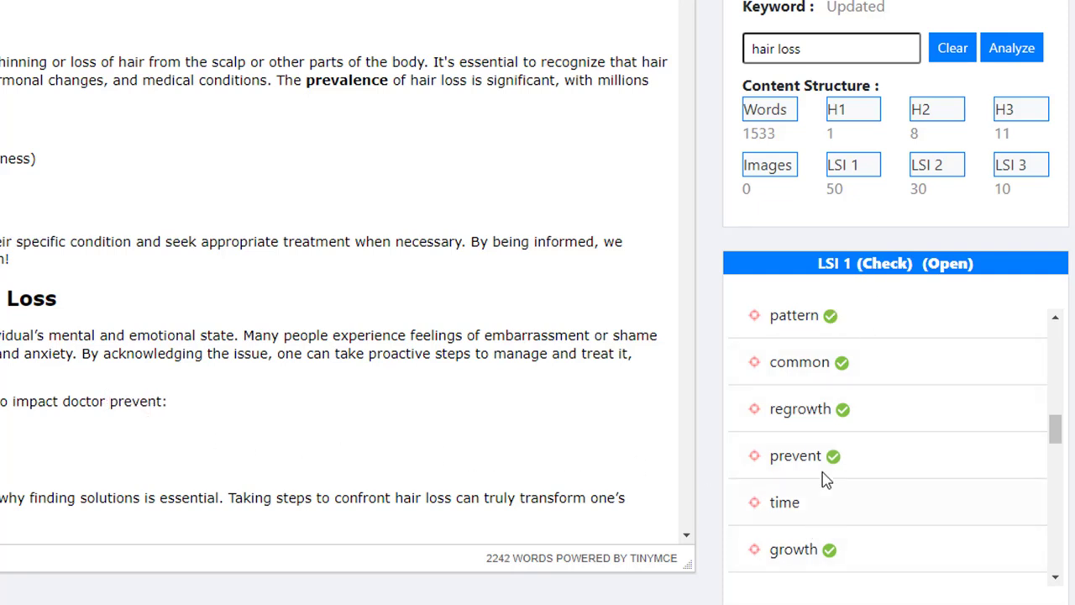
Insert the missing LSI 1 term permanent into the article after "prevent" and recheck the list
scroll(859, 530, "down", 1)
scroll(859, 529, "down", 1)
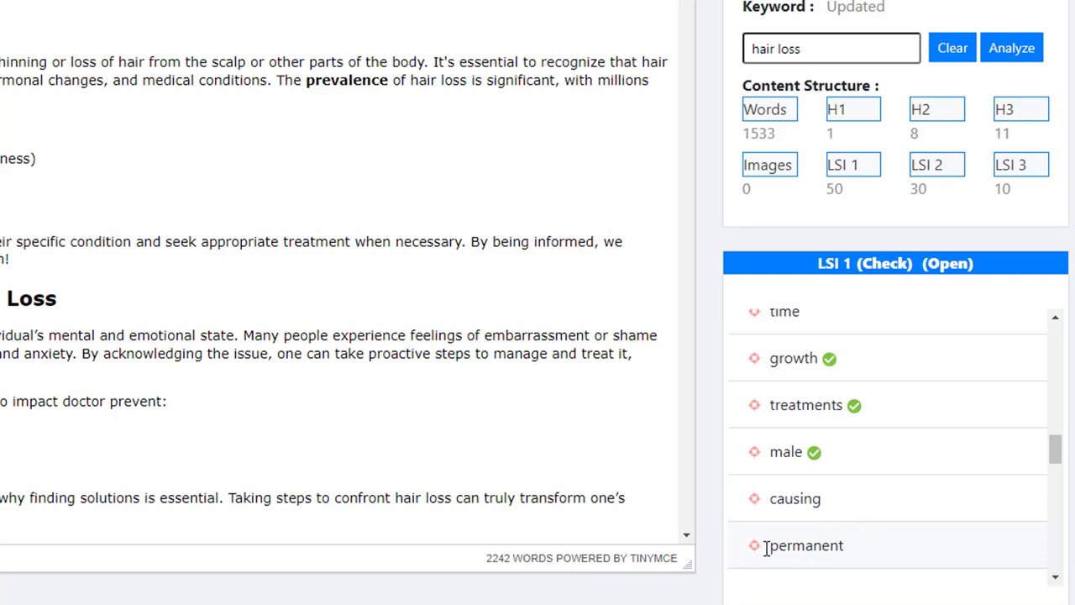
type(":")
left_click_drag(759, 555, 168, 411)
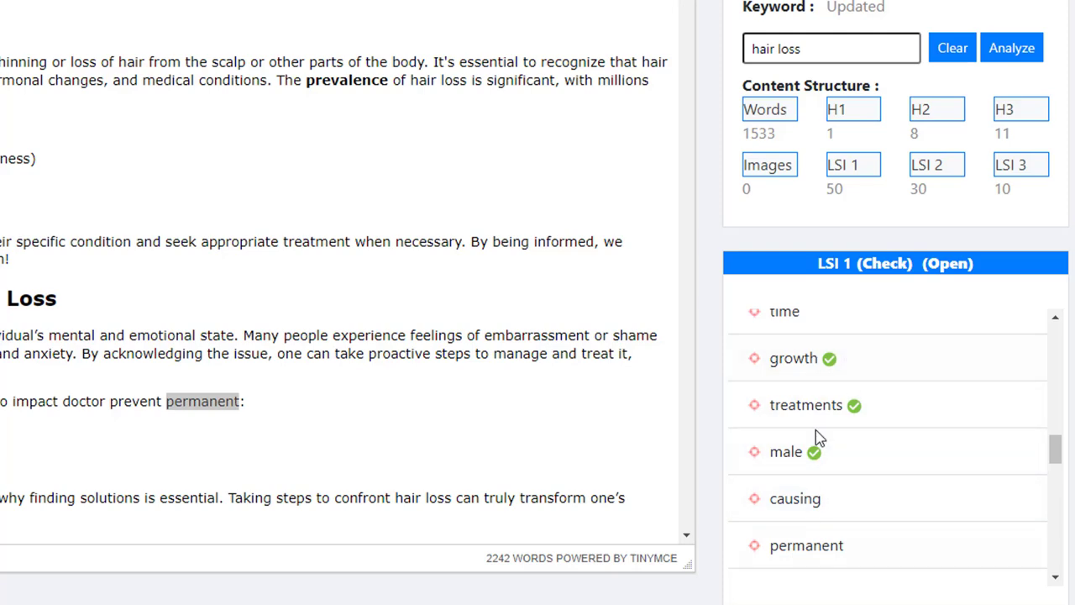
left_click(880, 263)
scroll(512, 481, "up", 1)
scroll(737, 540, "up", 1)
scroll(738, 539, "up", 1)
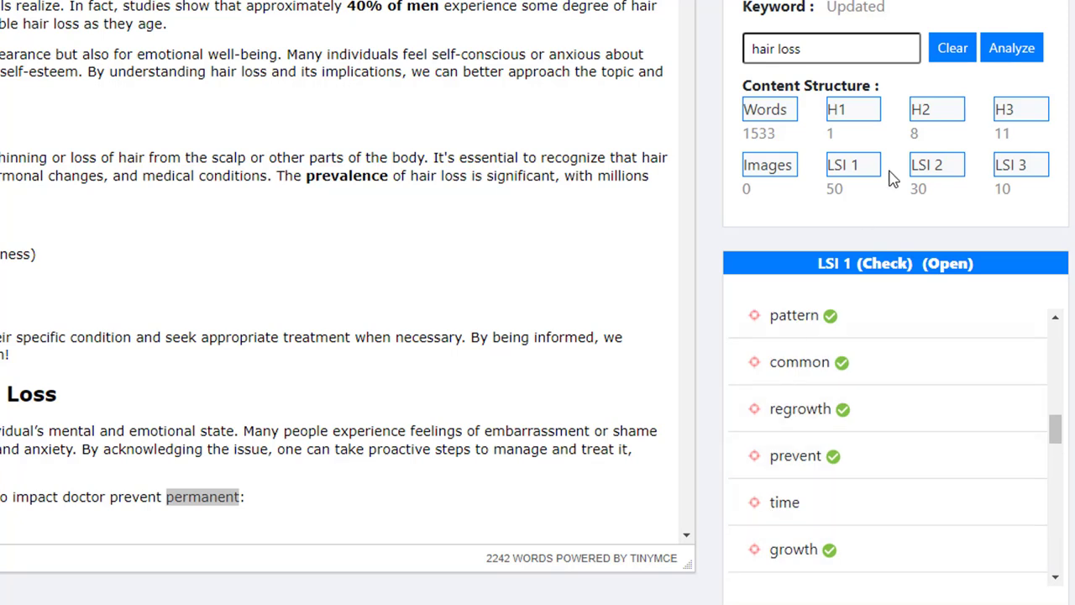
Show the LSI 2 keyword list and check its phrases against the article
left_click(929, 164)
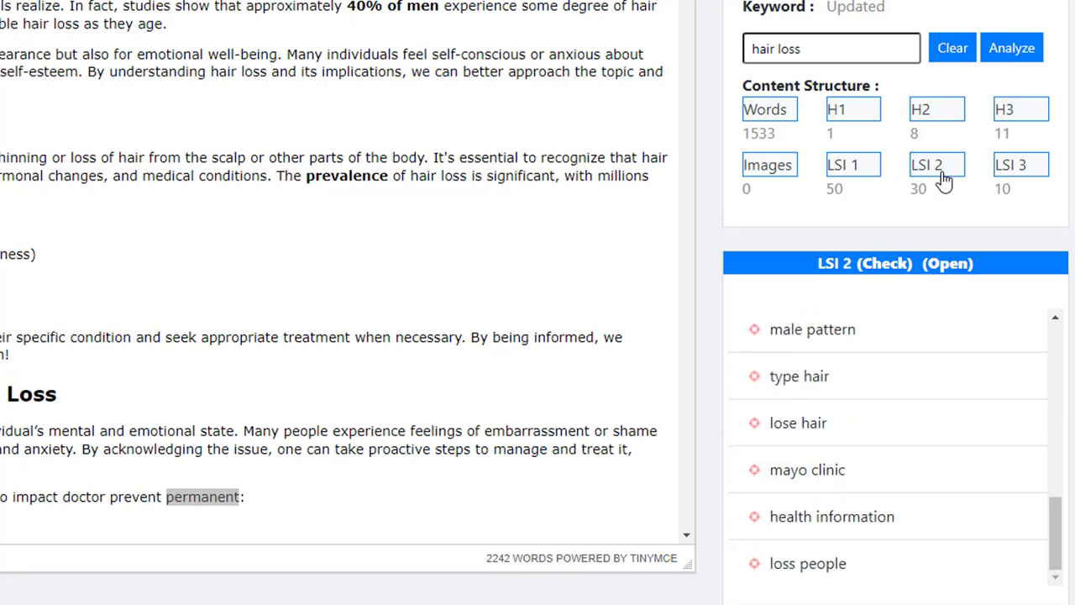
left_click(883, 266)
scroll(869, 467, "up", 3)
scroll(874, 483, "up", 5)
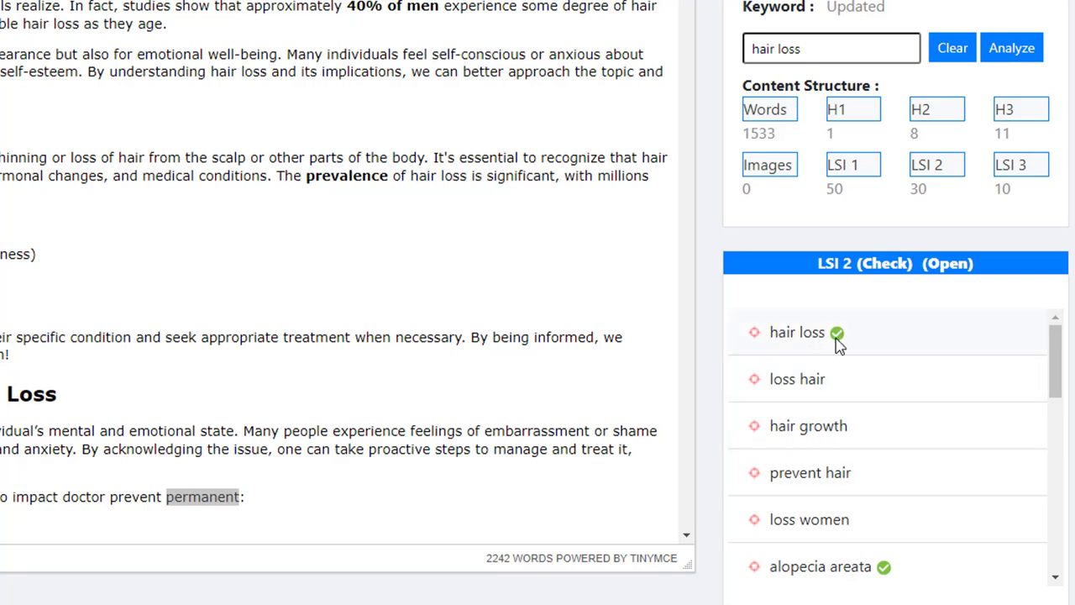
Insert the LSI 2 phrase loss hair into the article after "permanent" and recheck the list
left_click(239, 497)
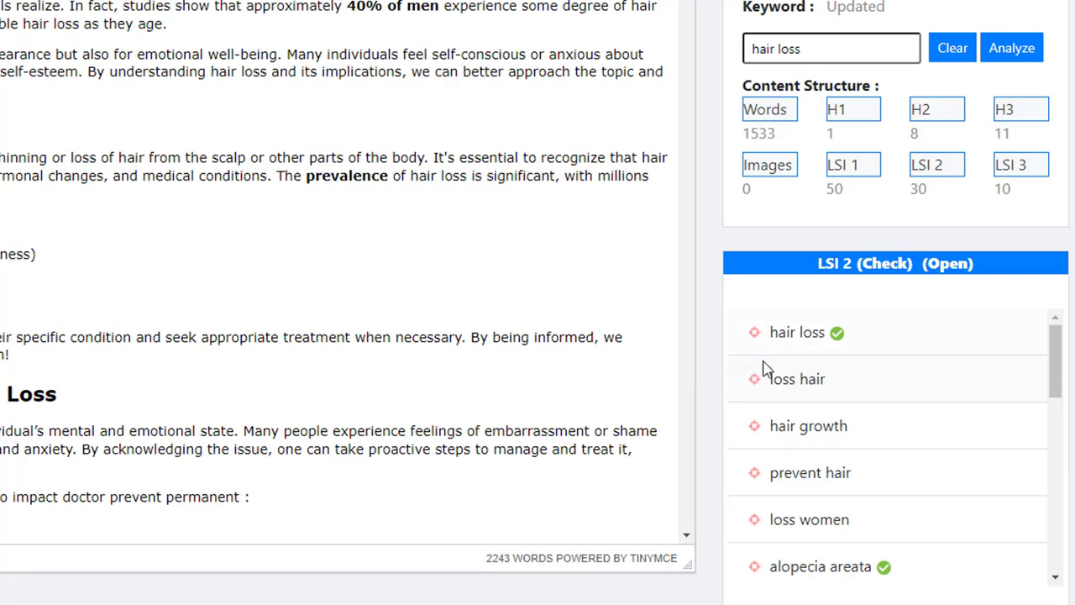
left_click(756, 386)
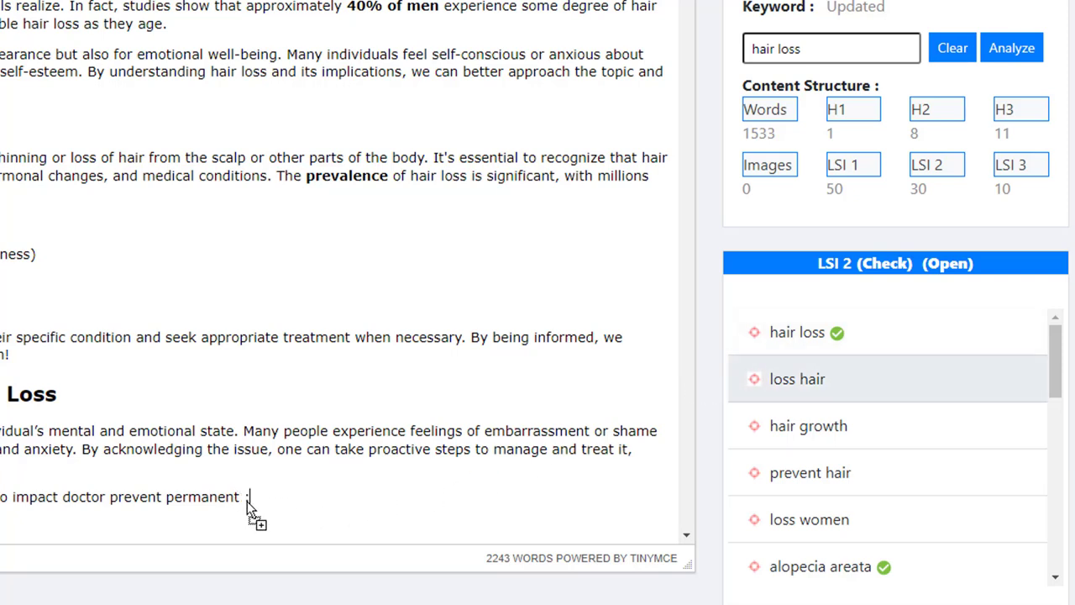
type("loss hair")
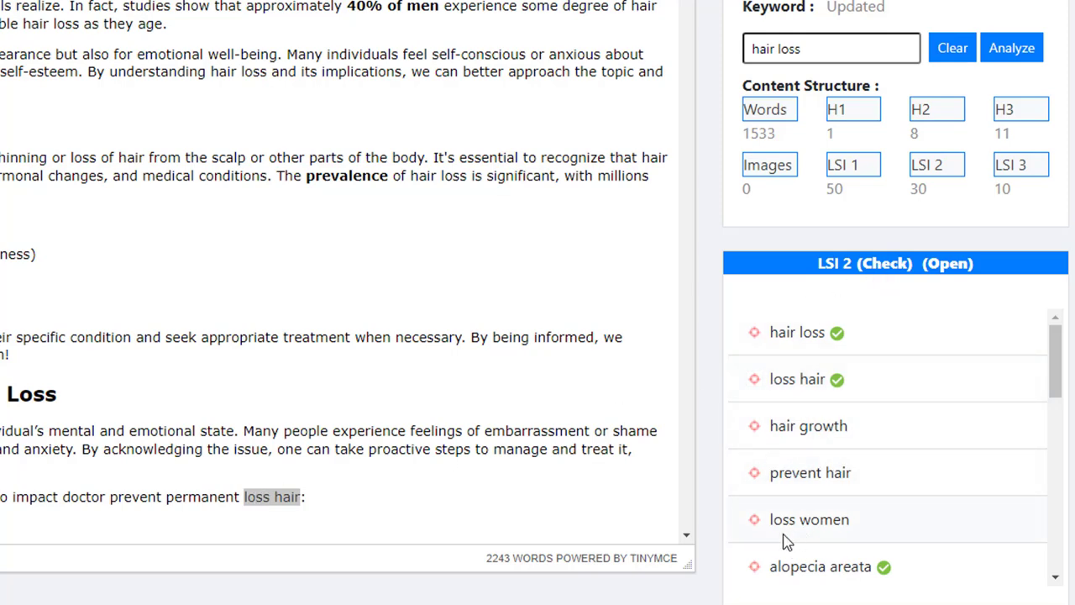
Return to the Content Score and highlight the article's current score
scroll(684, 566, "up", 4)
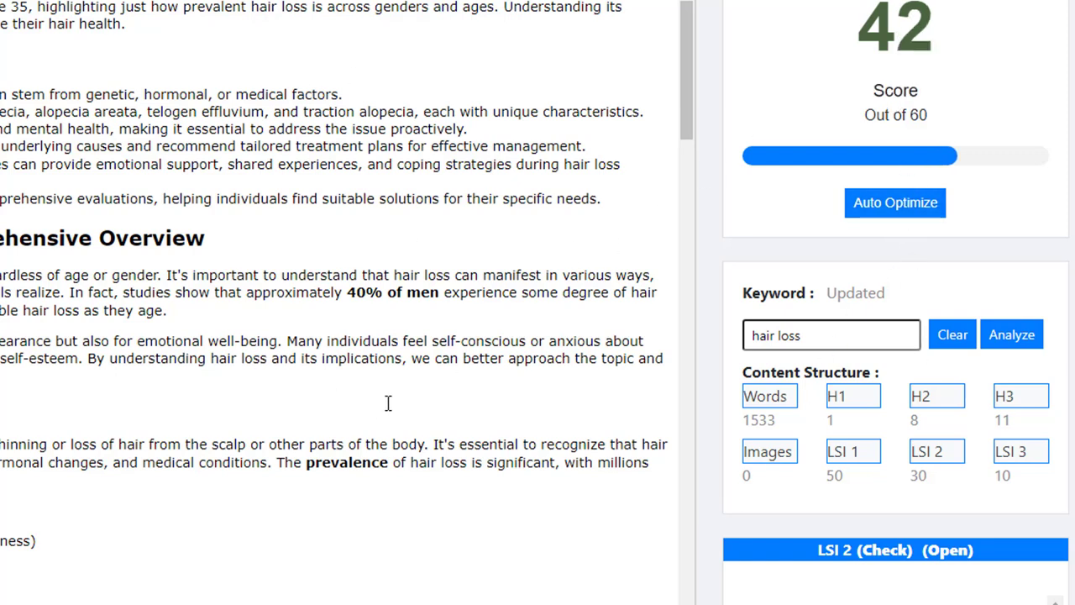
scroll(387, 405, "up", 1)
left_click_drag(863, 122, 929, 113)
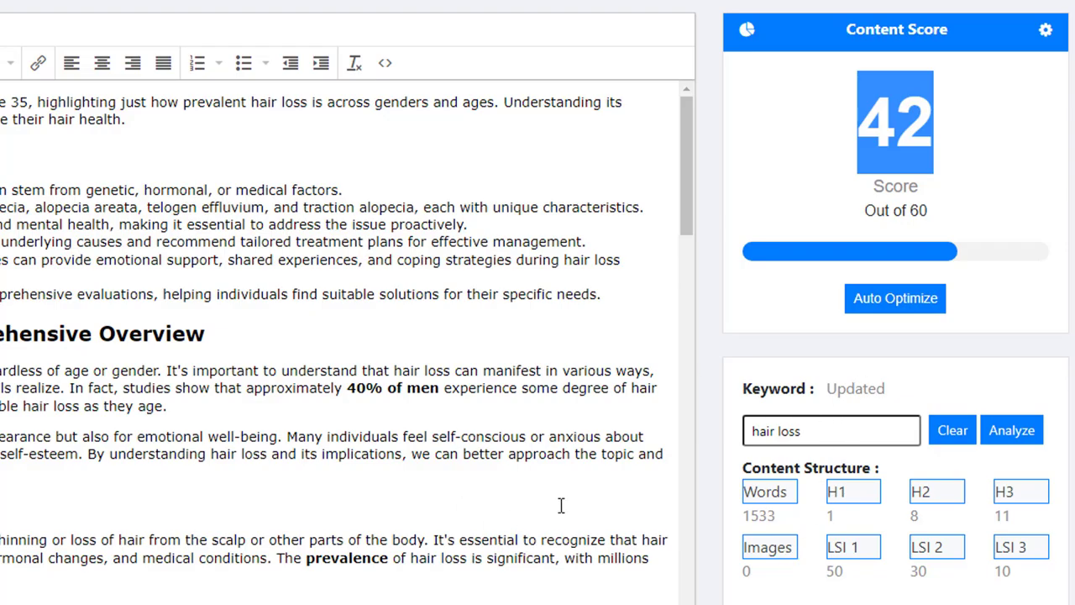
Go to the end of the article and add a blank paragraph after the last FAQ answer
left_click(458, 277)
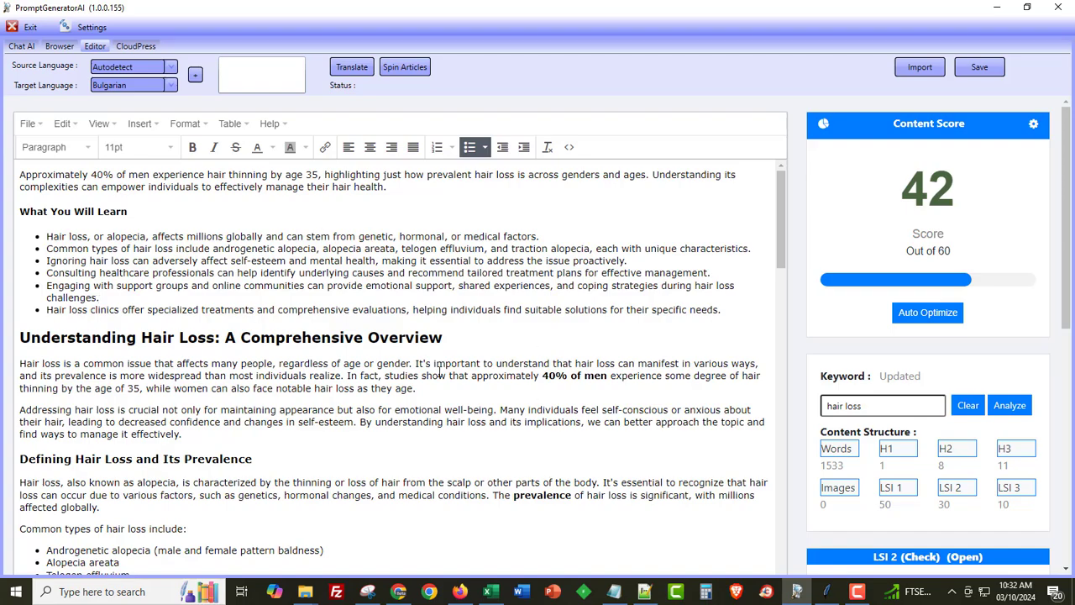
scroll(606, 455, "down", 10)
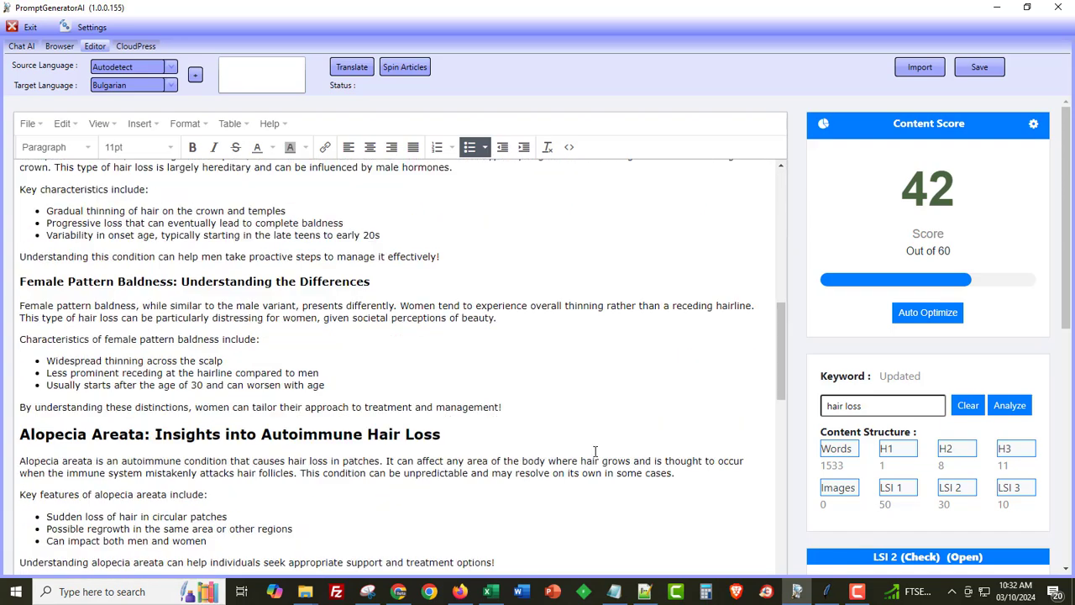
left_click(221, 408)
scroll(177, 411, "down", 15)
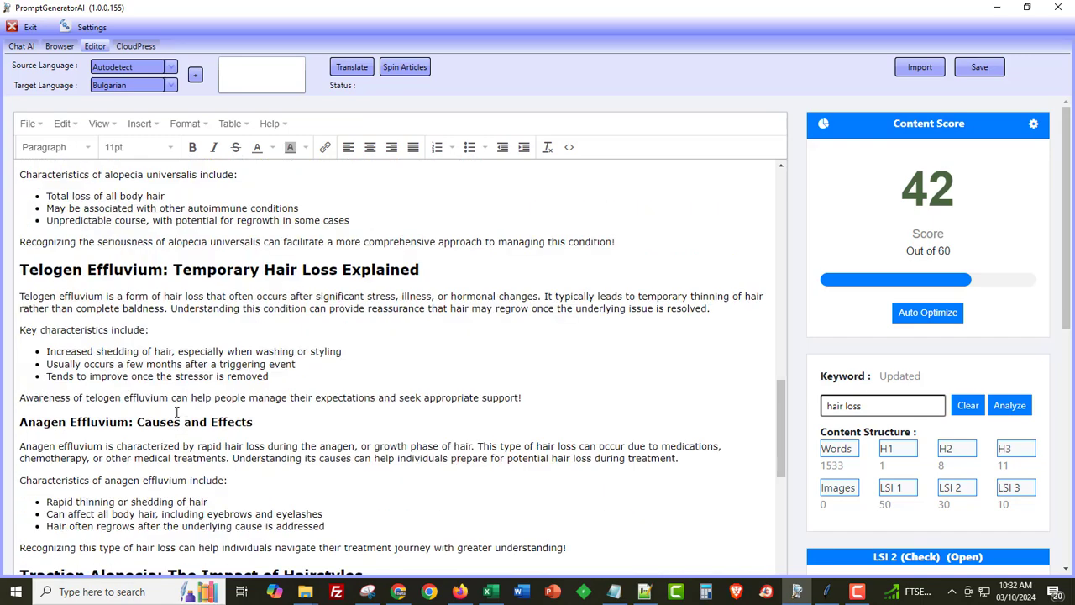
scroll(186, 389, "down", 10)
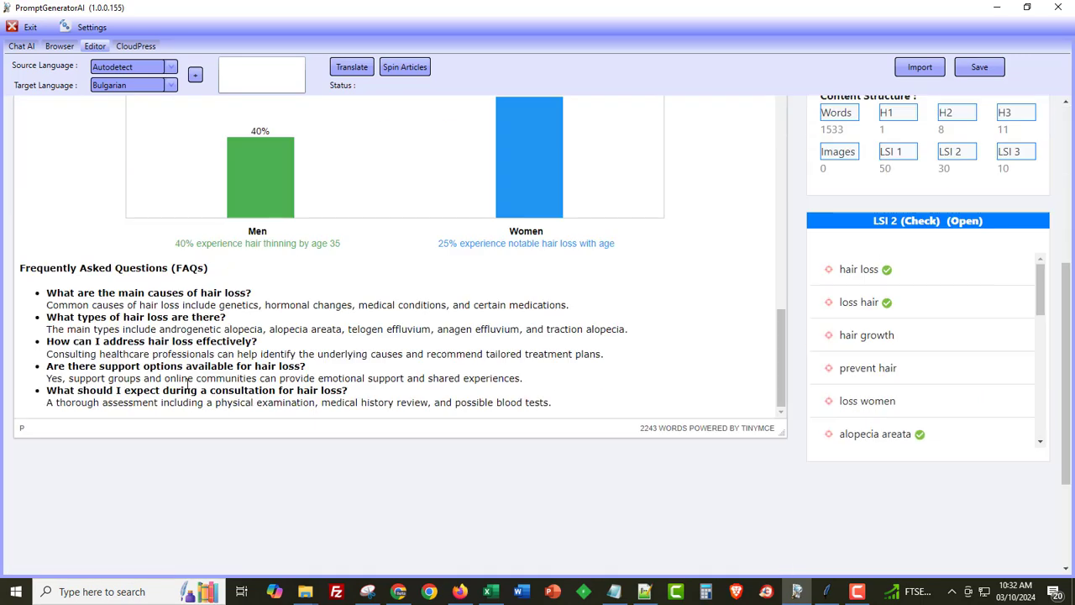
left_click(564, 301)
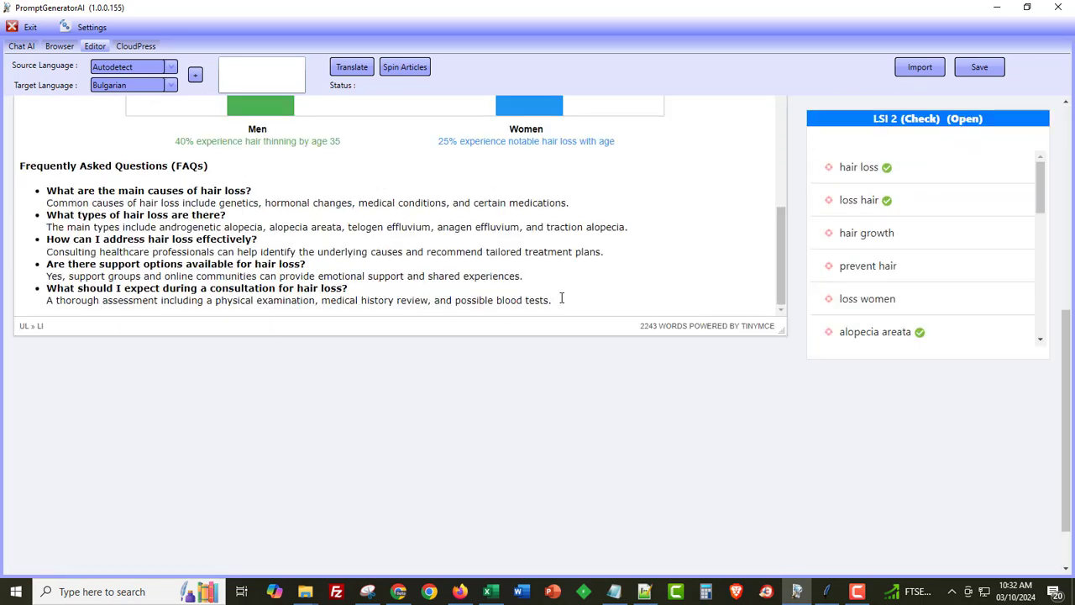
key("Return")
key("Return")
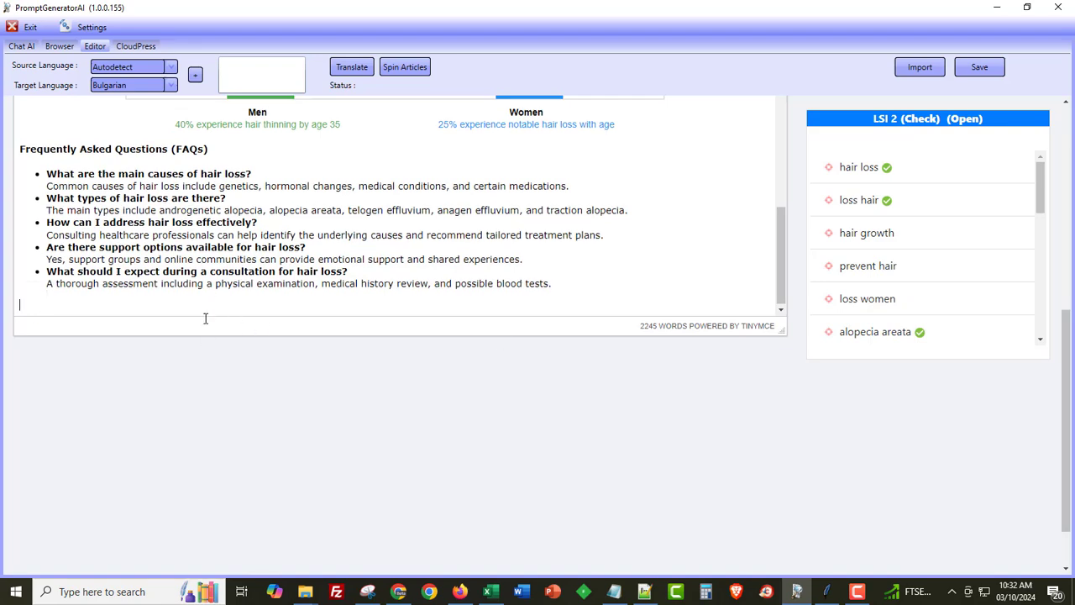
Ask ChatGPT for a short description about why hair loss is a real problem for young men, and have it styled with a heading
scroll(144, 278, "up", 1)
left_click(22, 46)
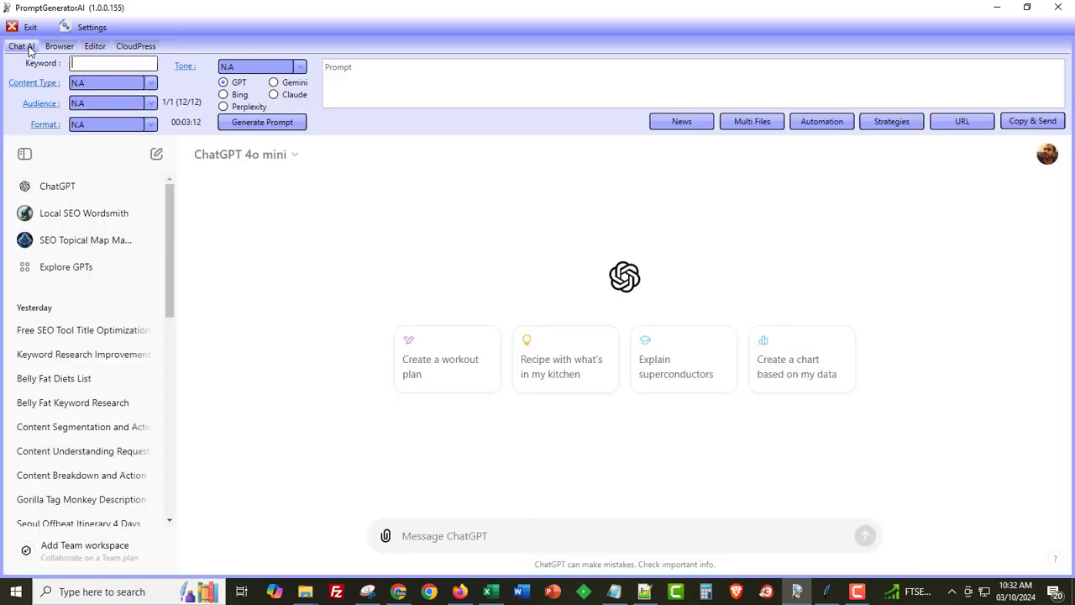
left_click(509, 531)
type("Cre")
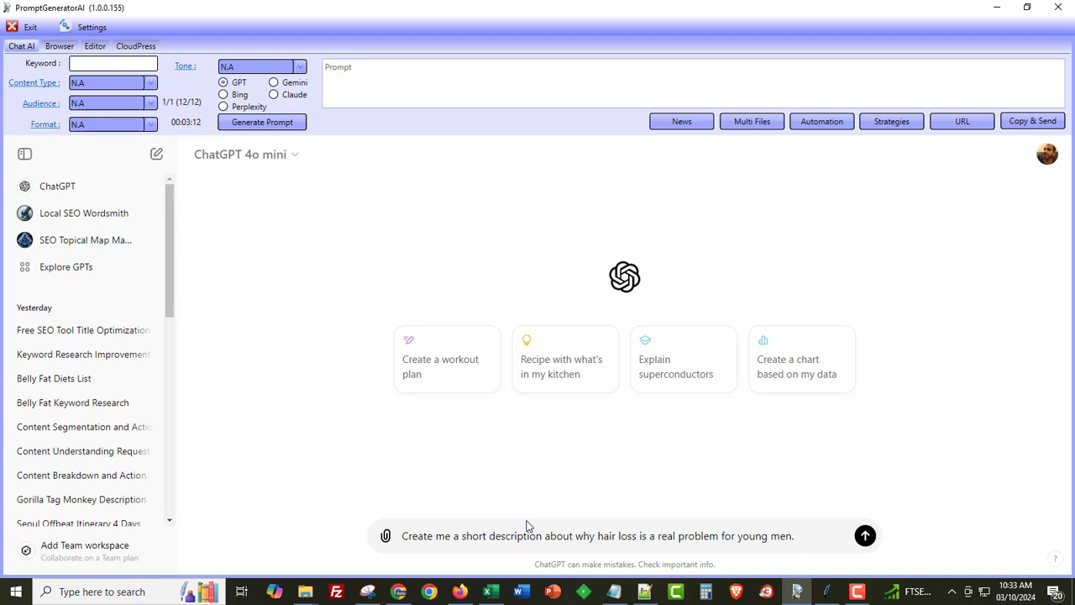
key("Return")
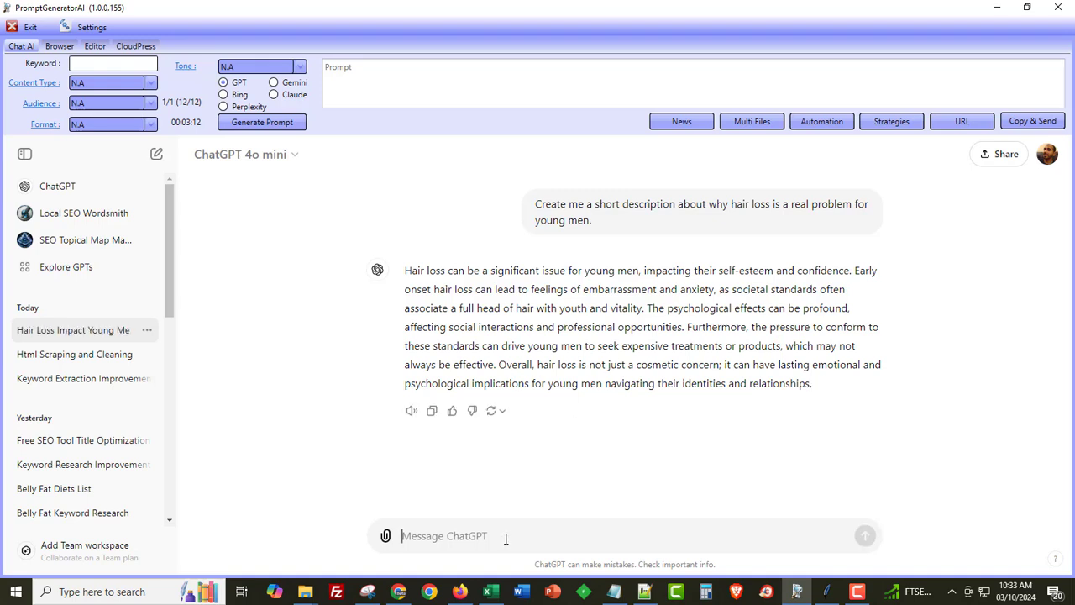
type("style it and add a heading")
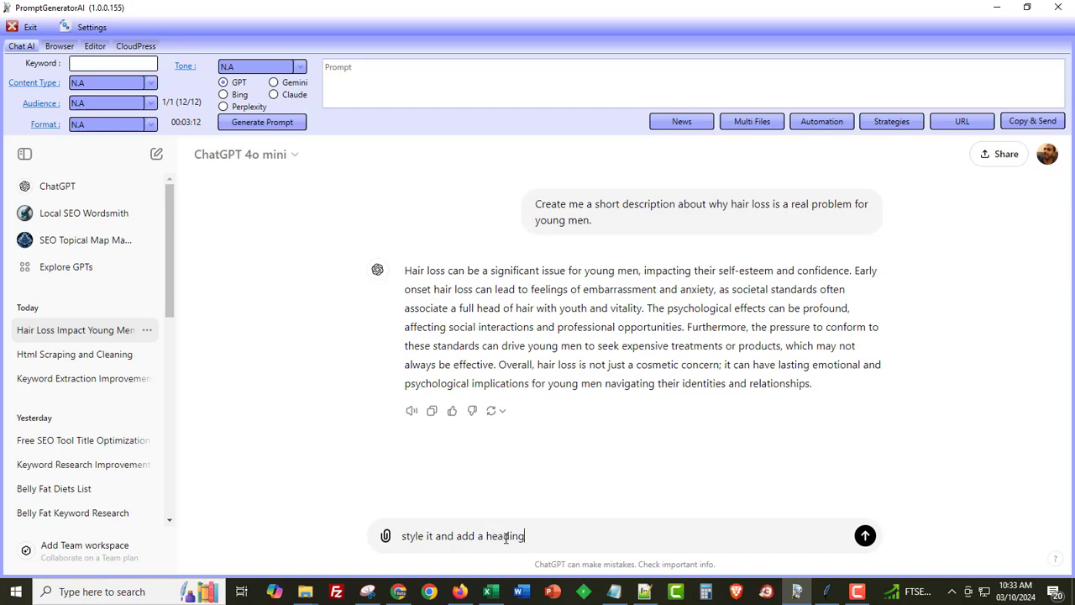
key("Return")
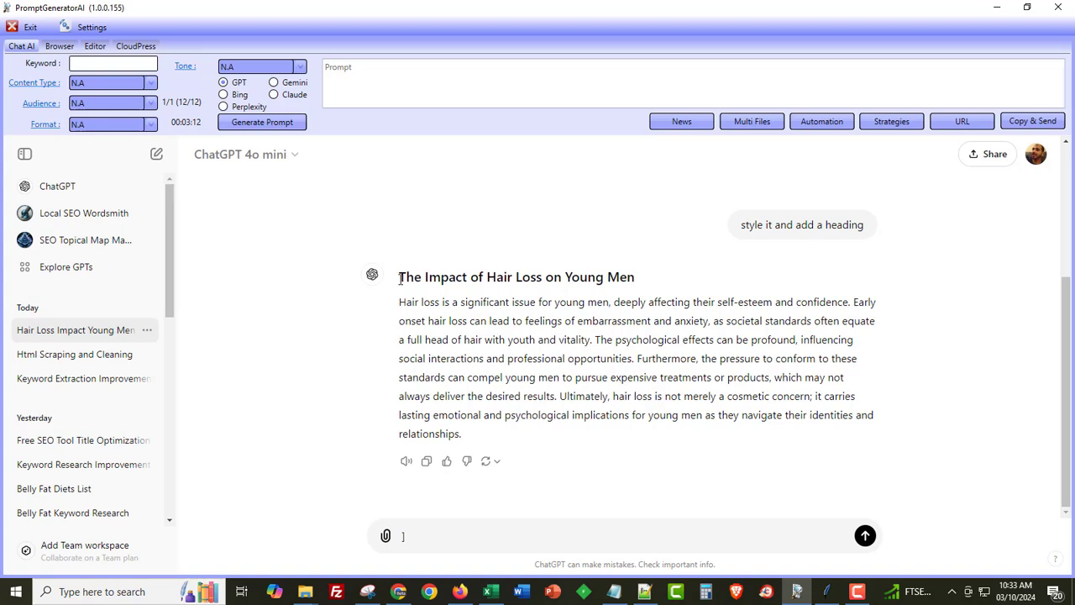
Send the whole styled ChatGPT response, including its heading, to the editor and open the article there
left_click_drag(400, 279, 482, 430)
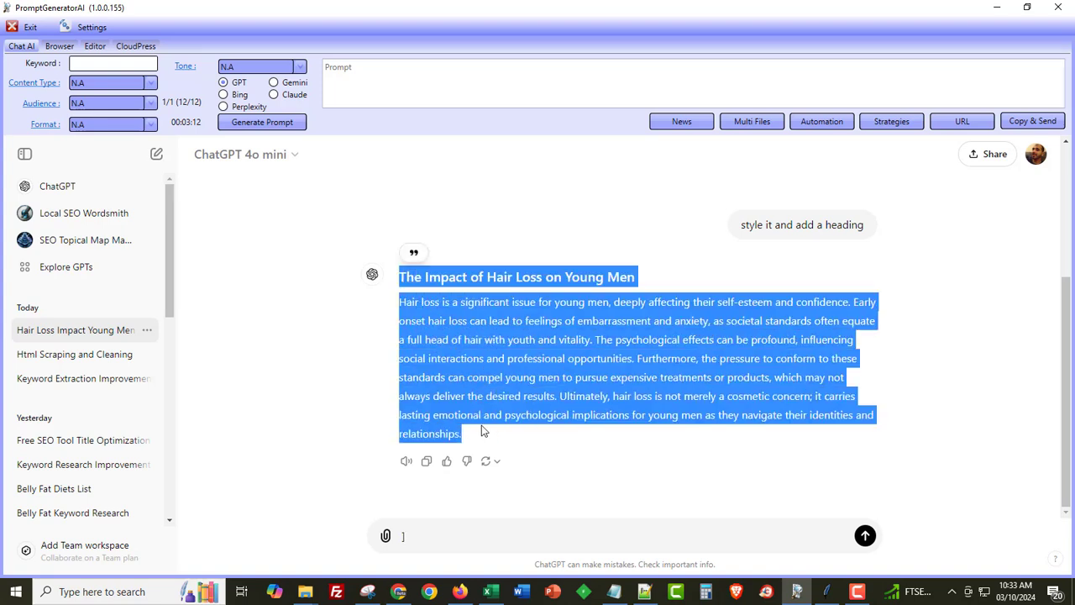
right_click(470, 354)
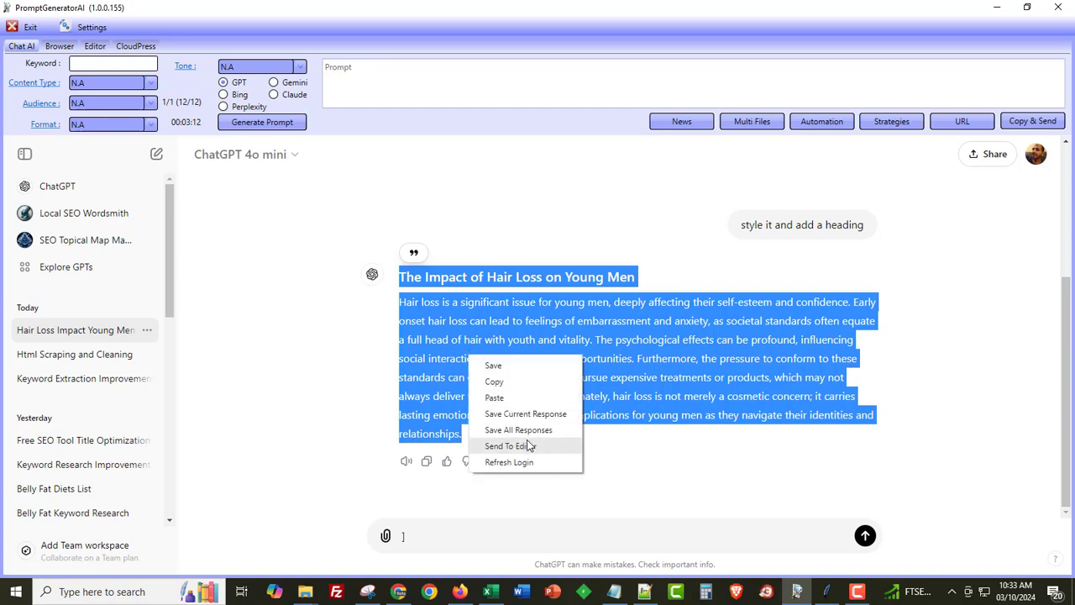
left_click(514, 446)
left_click(94, 48)
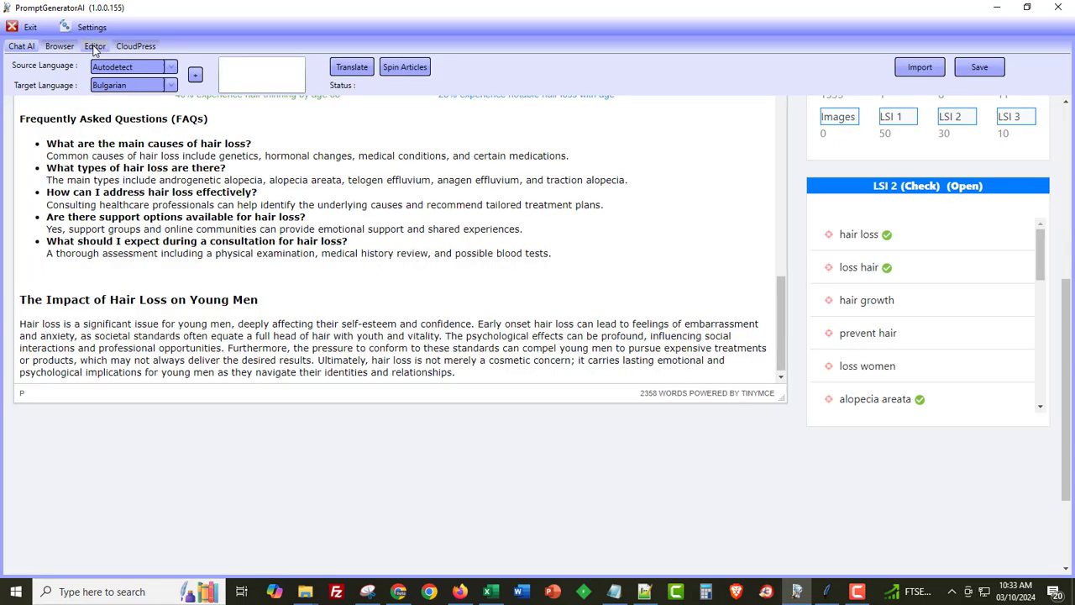
Review the added section on young men's hair loss and look back through the article above it
left_click_drag(42, 301, 256, 337)
left_click_drag(458, 373, 27, 304)
scroll(195, 447, "up", 3)
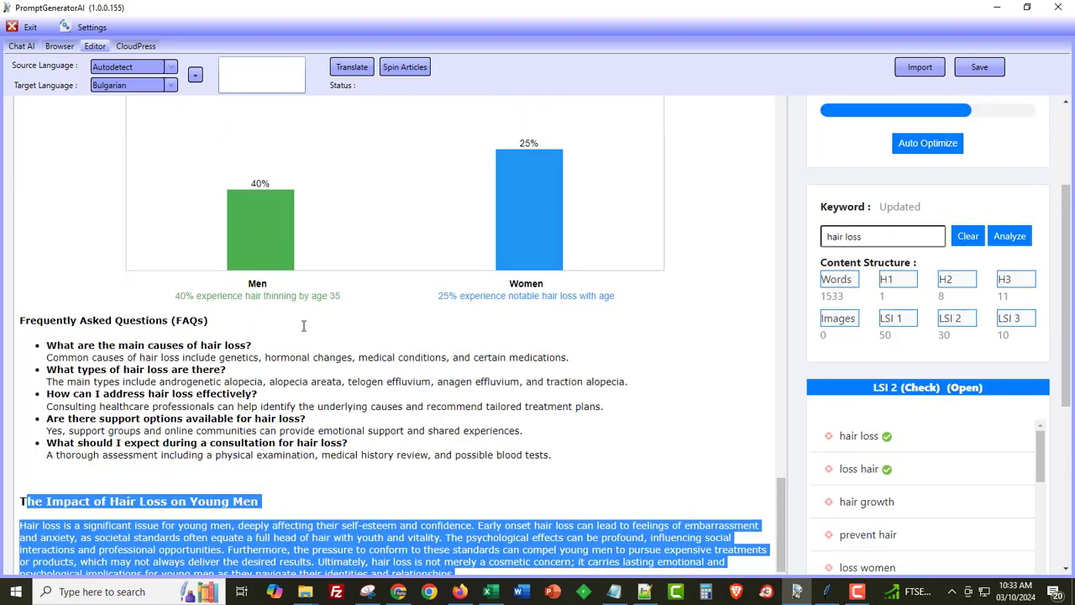
left_click(304, 326)
scroll(339, 454, "up", 5)
scroll(340, 441, "up", 5)
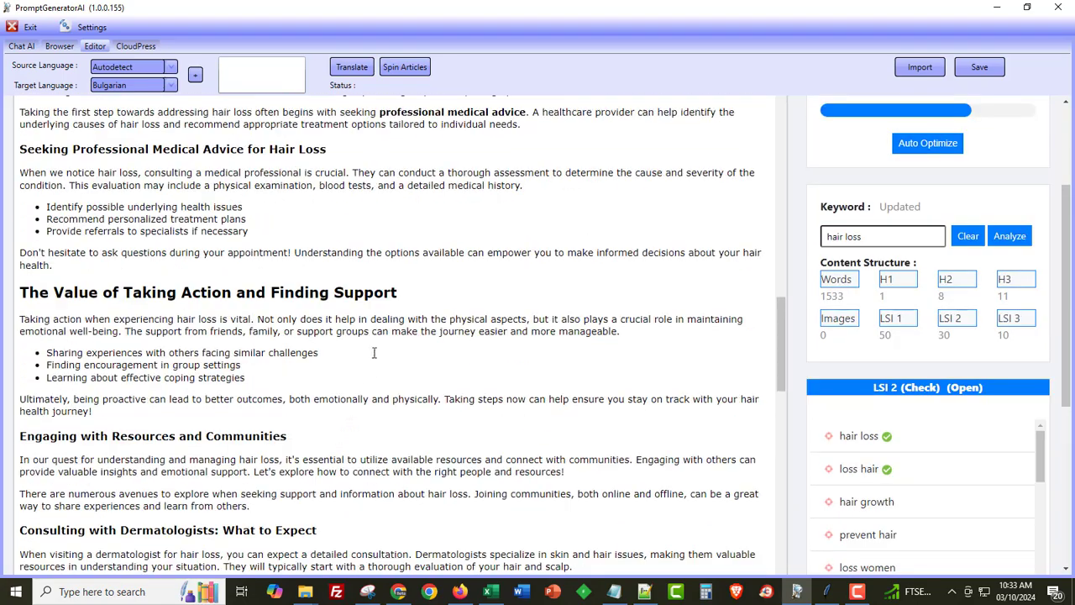
scroll(436, 428, "up", 10)
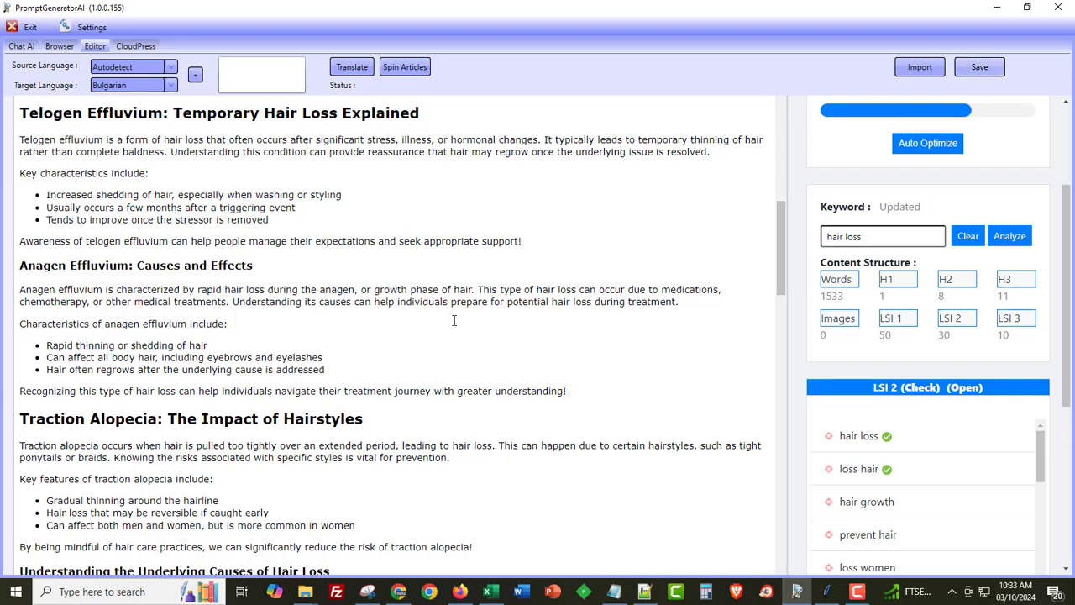
scroll(413, 384, "up", 5)
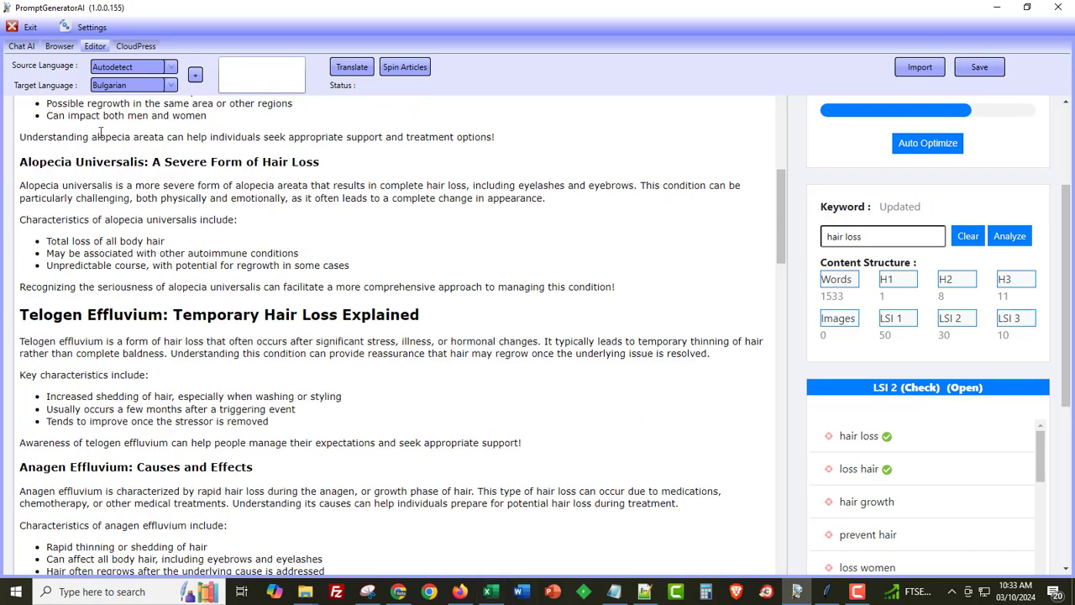
Review the output file formats in the chat's automation settings and enable Same File Results in the Logical mode options
left_click(27, 47)
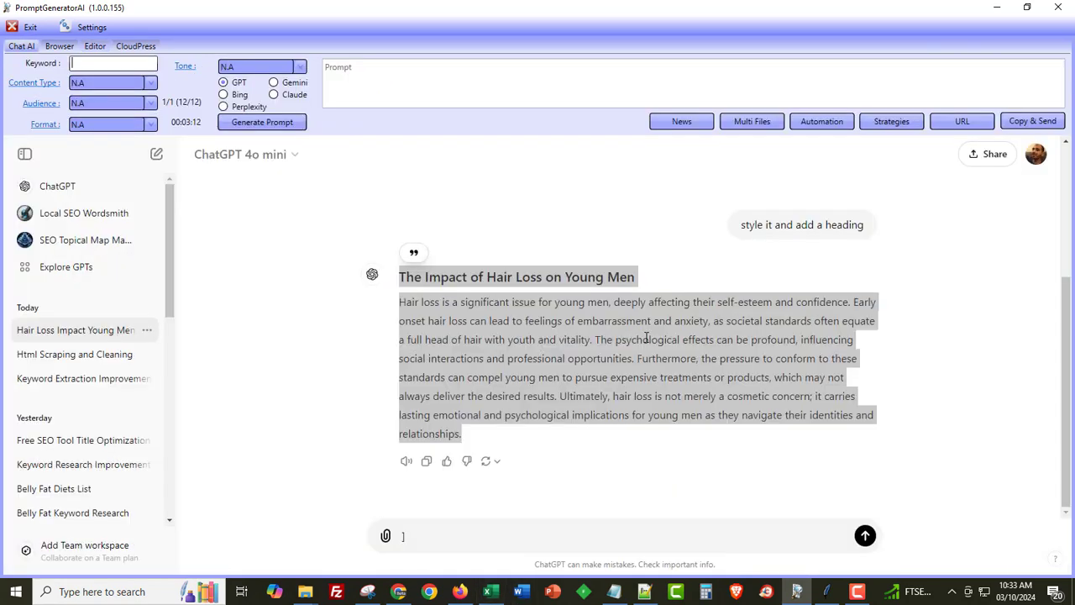
left_click(822, 121)
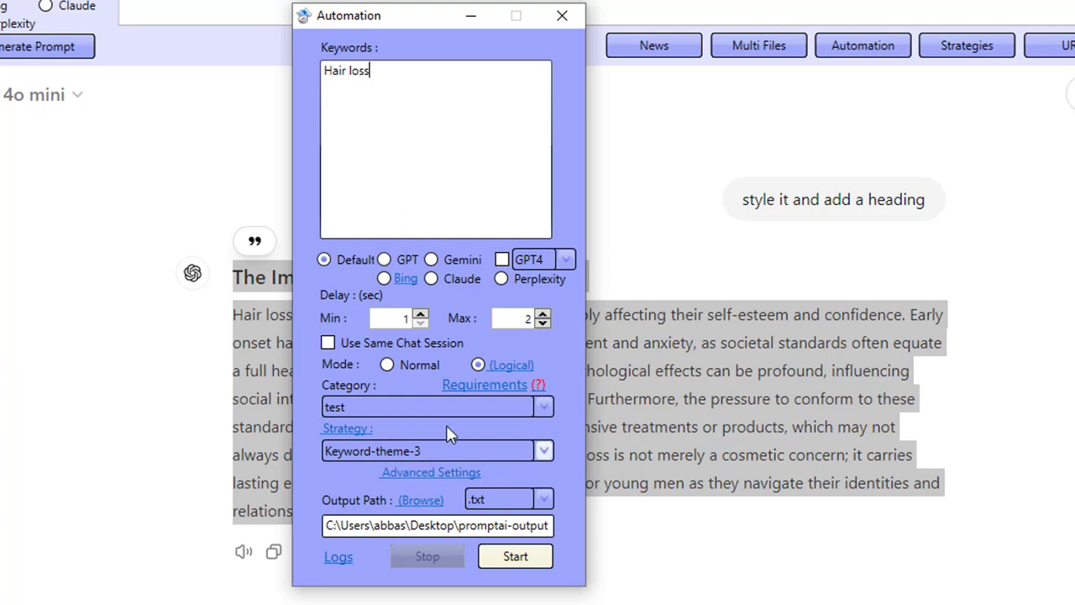
left_click(536, 499)
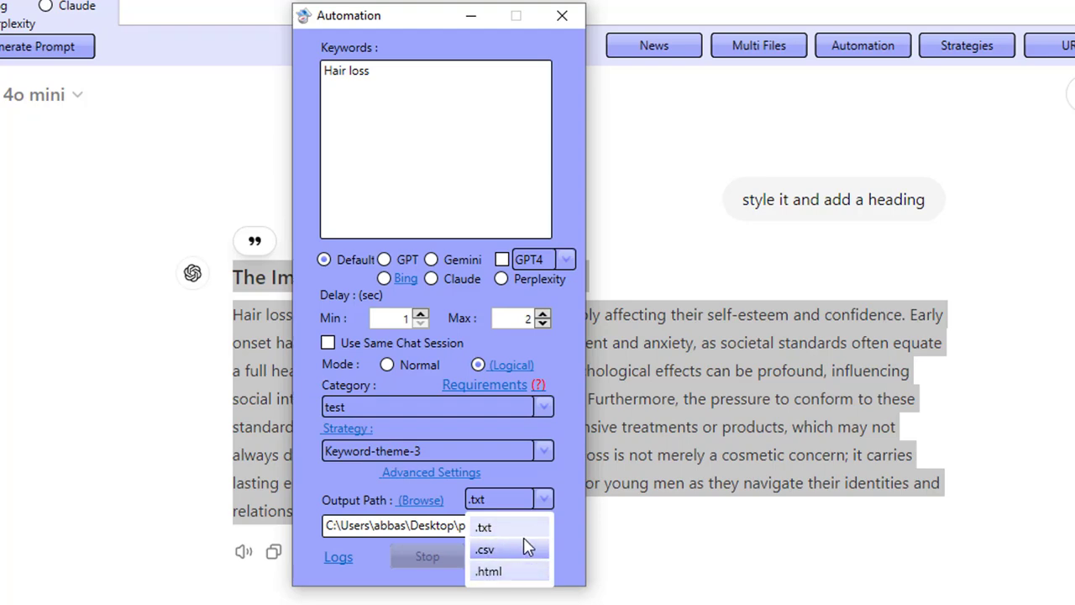
left_click(504, 365)
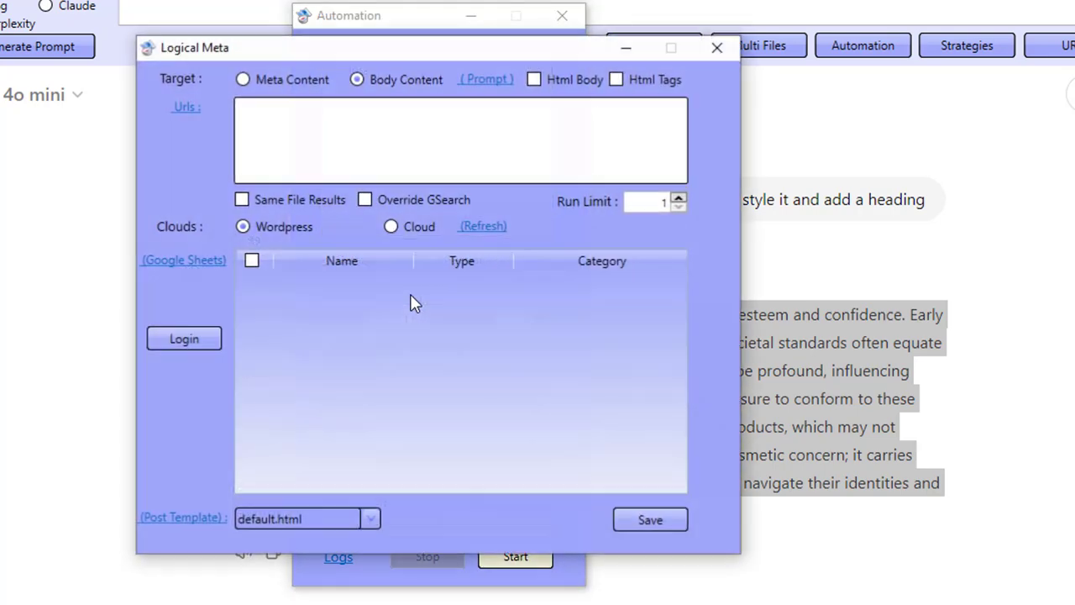
left_click(265, 200)
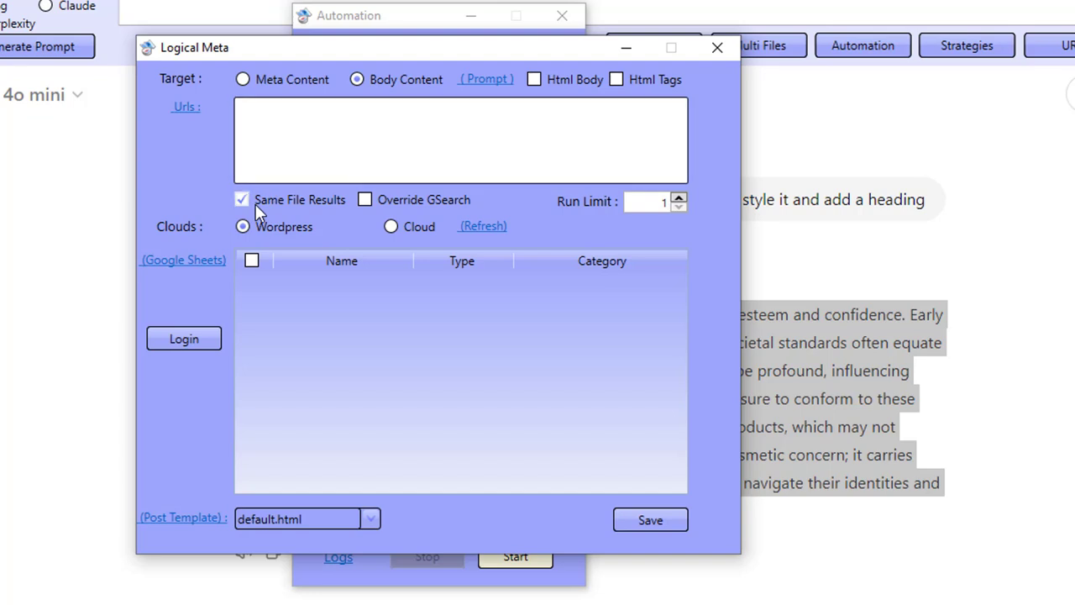
left_click(717, 47)
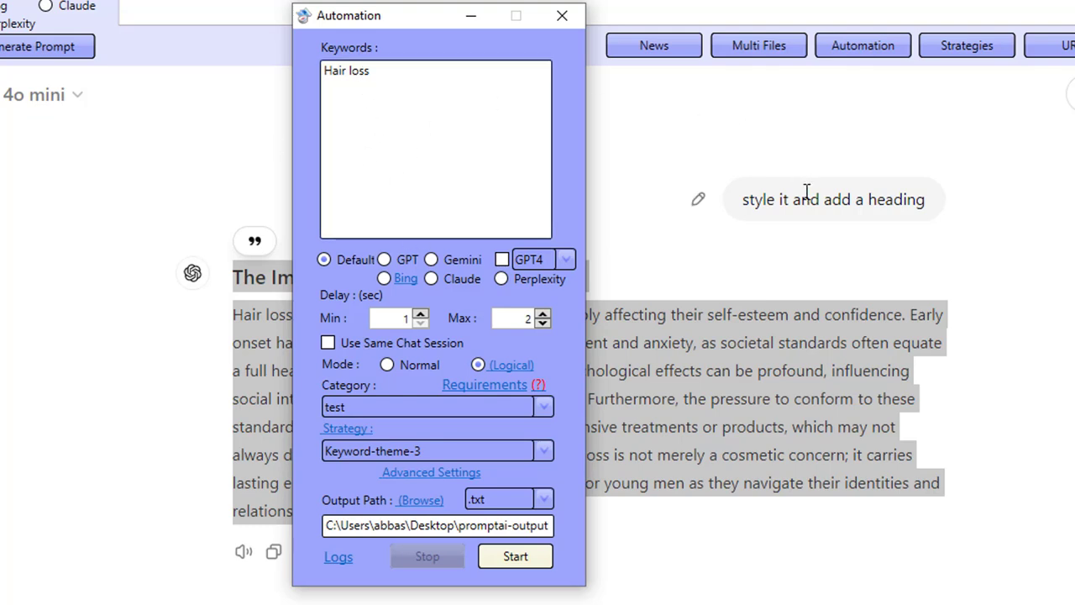
Set the automation output format to .csv with Same File Results enabled for Logical mode, and close the automation settings
left_click(543, 499)
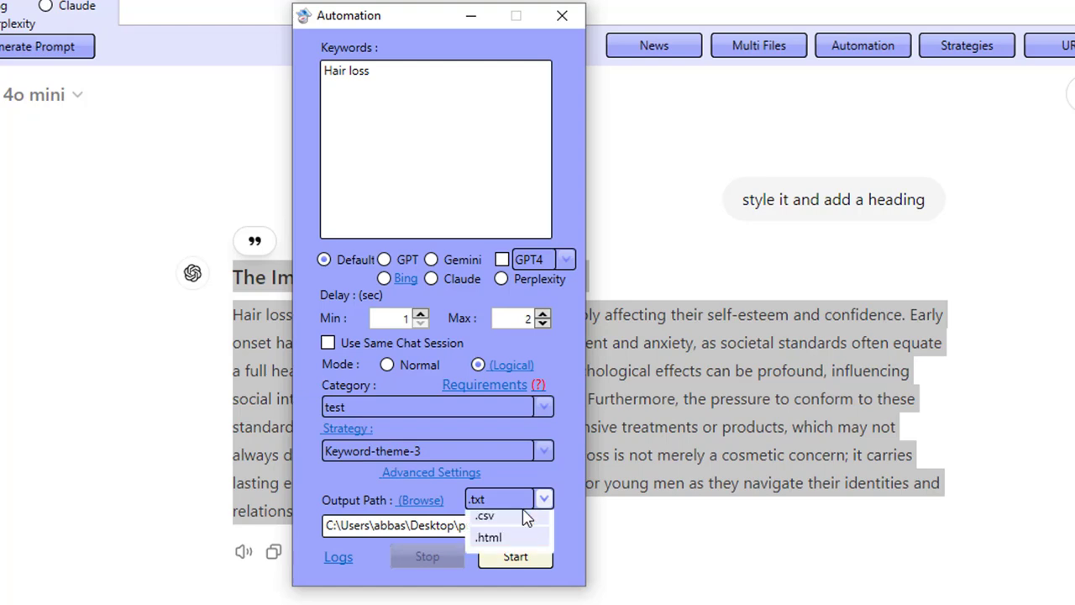
left_click(508, 551)
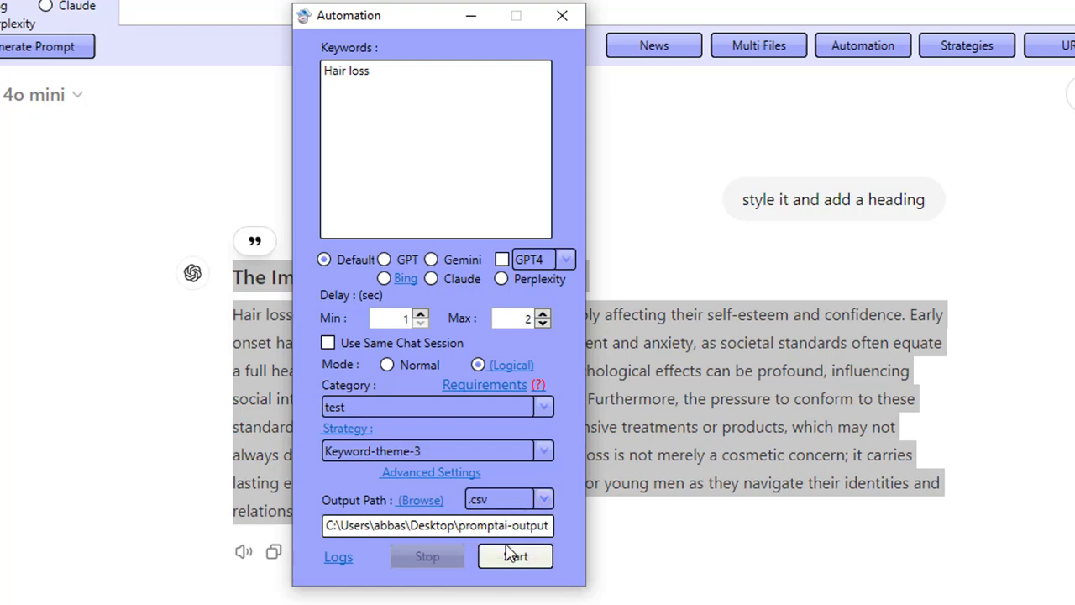
left_click(497, 365)
left_click(290, 199)
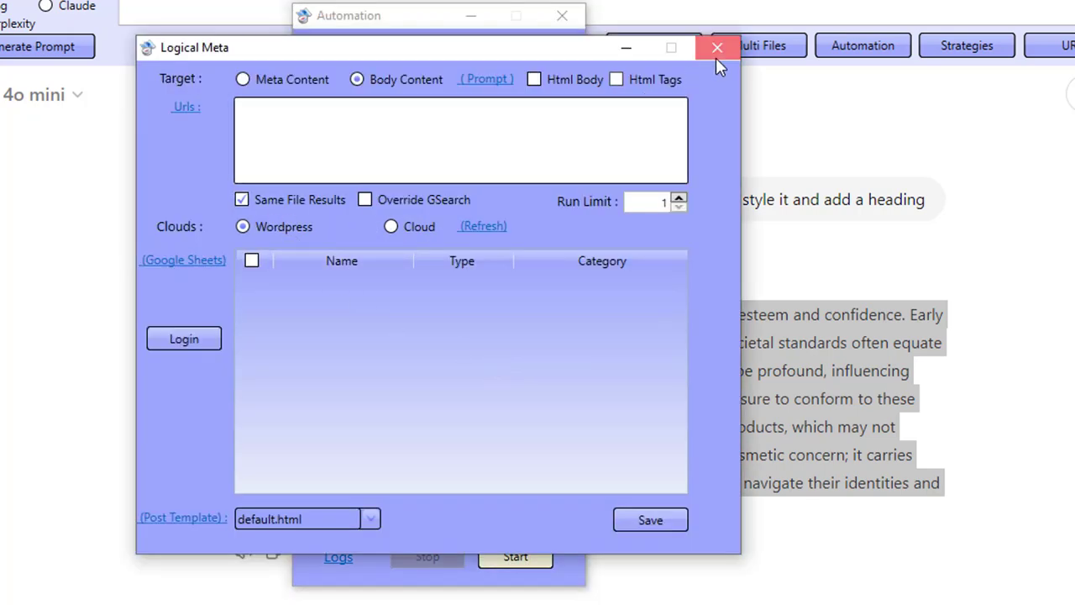
left_click(716, 52)
left_click(562, 15)
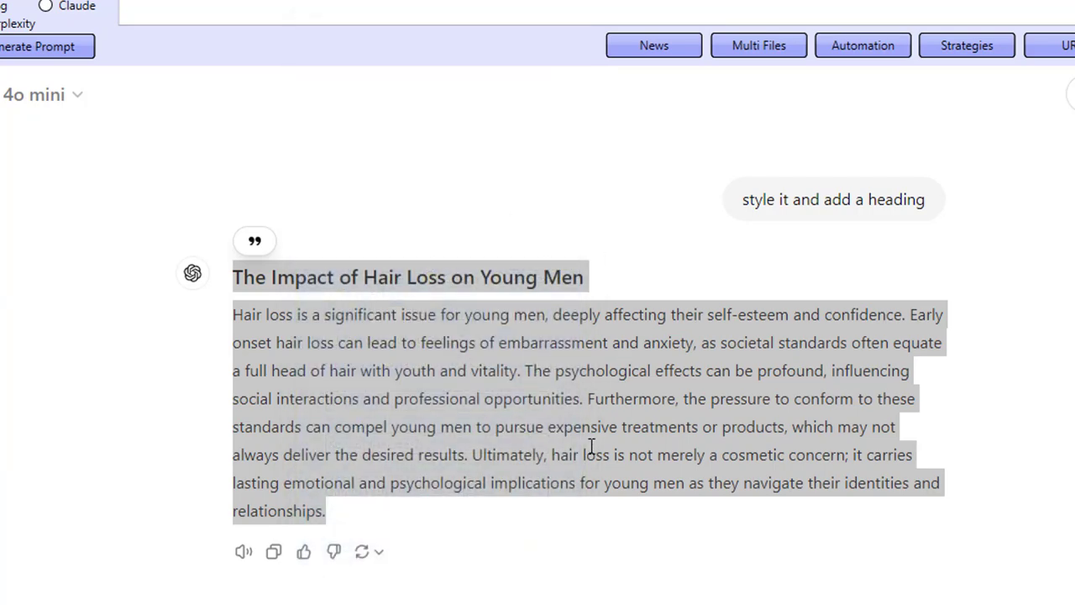
Look over the ranking-article workflow notes in Notepad and the Keyword Clusters tool, returning to PromptGeneratorAI
left_click(108, 210)
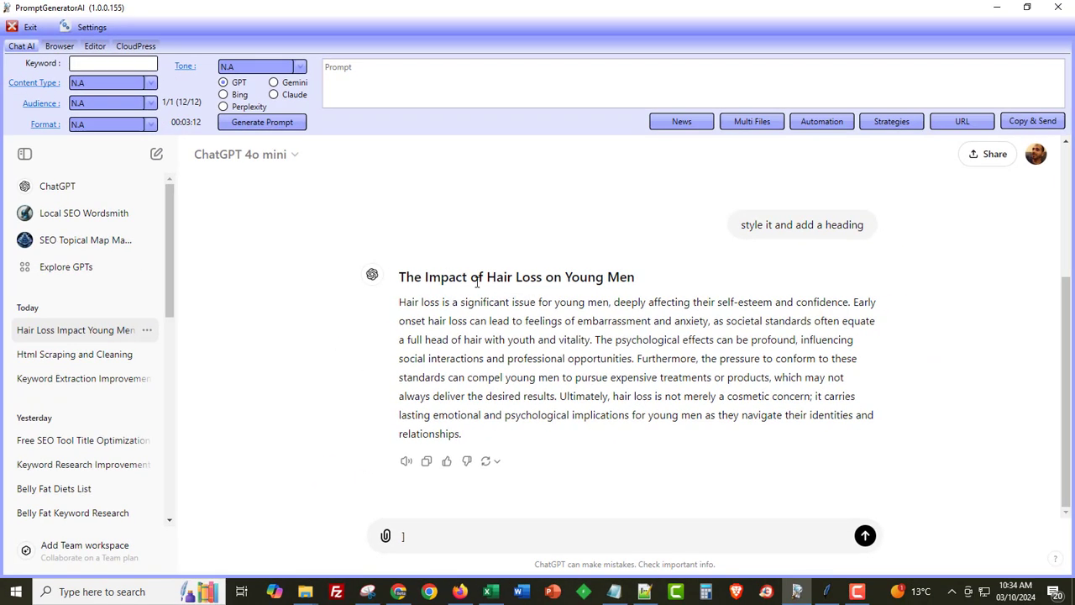
left_click(614, 591)
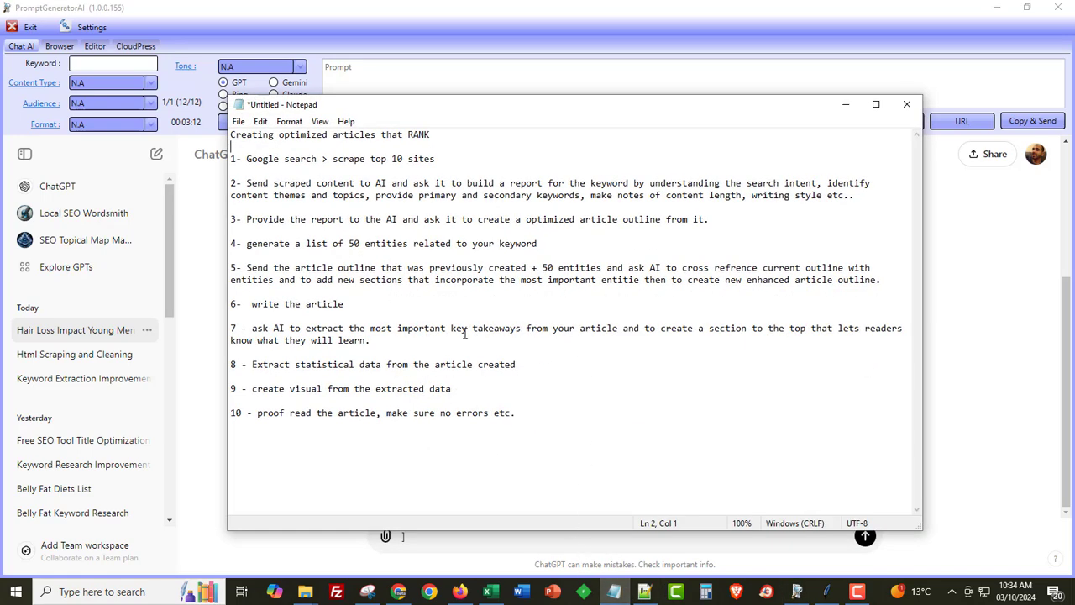
left_click(969, 321)
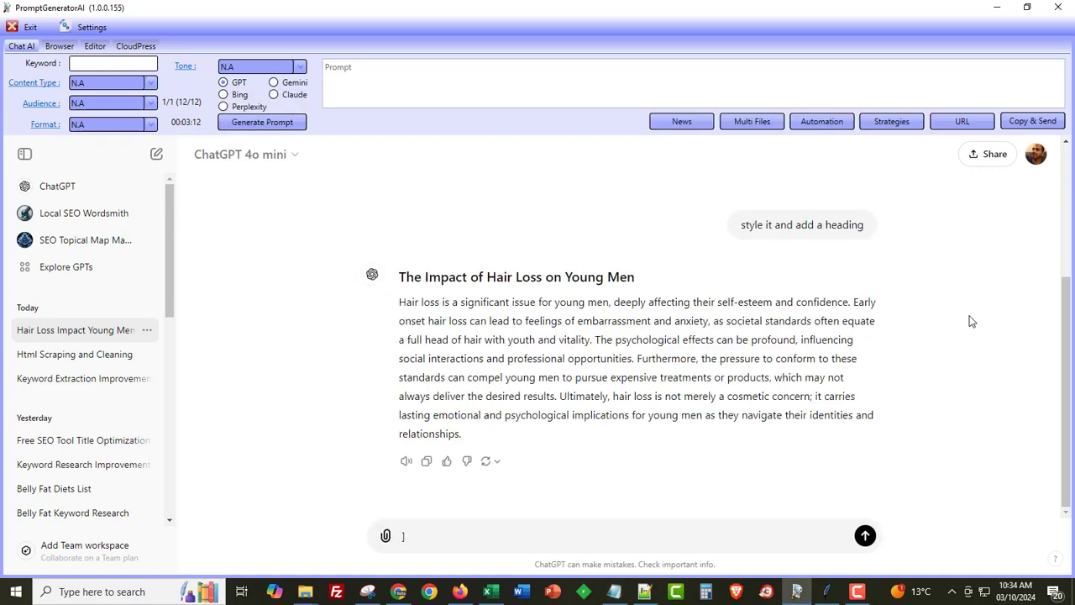
left_click(838, 601)
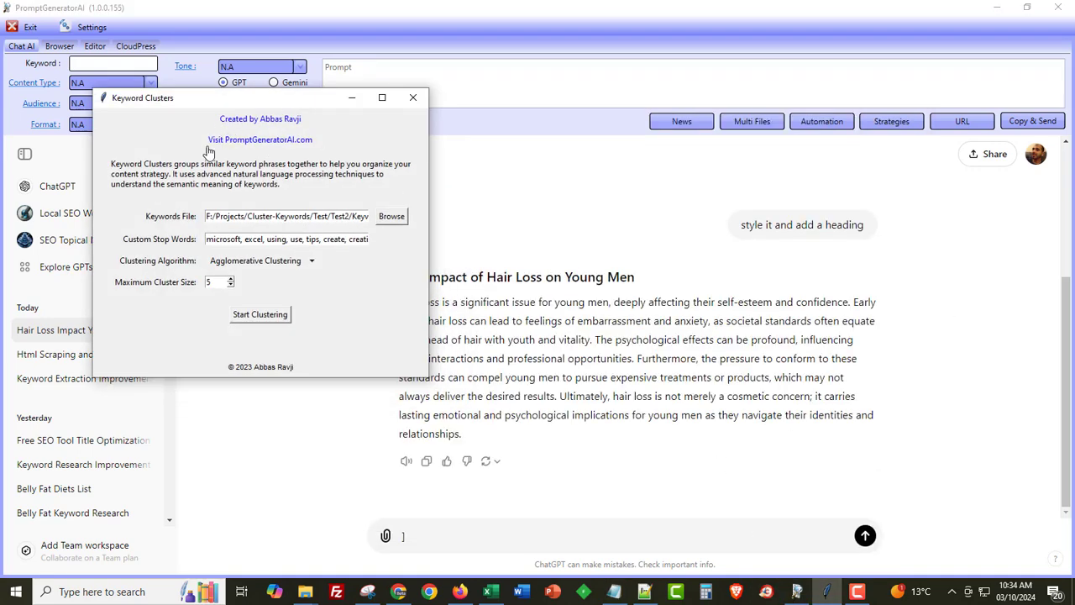
left_click(531, 212)
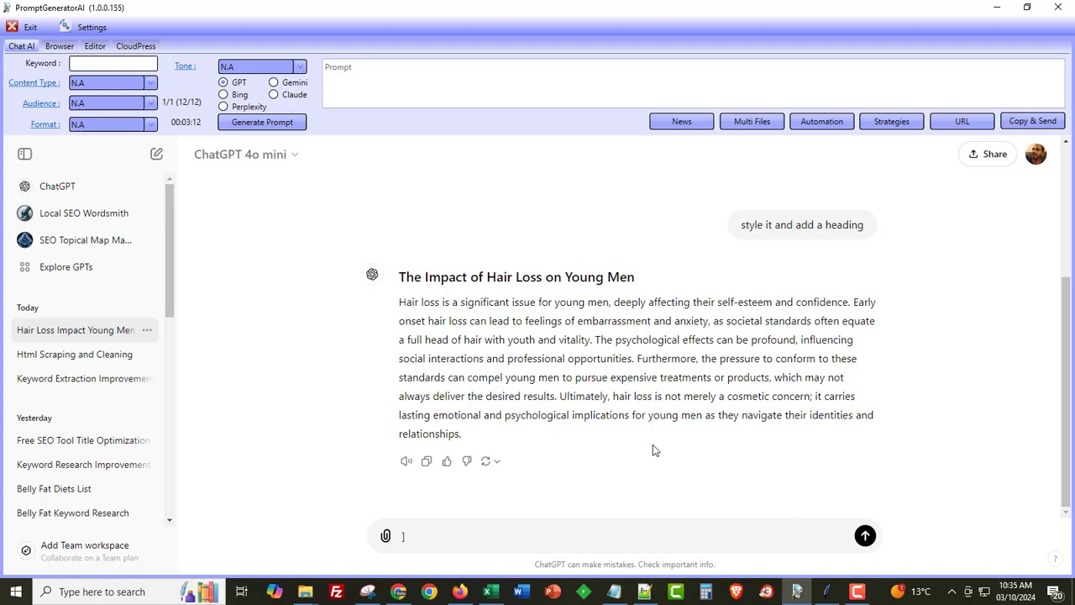
Read through the prompts of the Keyword-theme-3 strategy in the automation settings, and close both windows
left_click(822, 122)
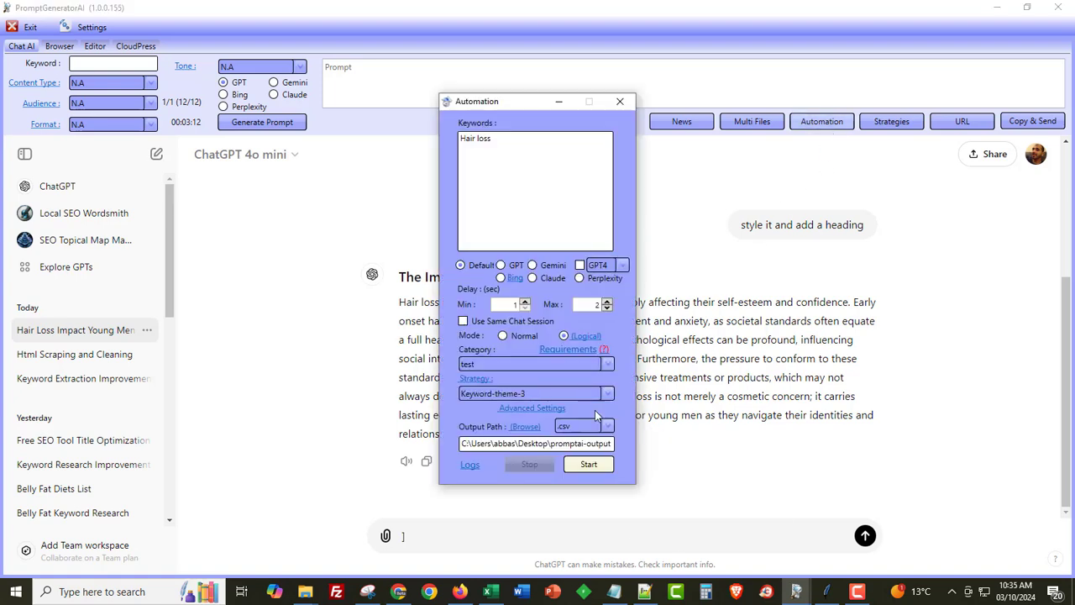
left_click(474, 375)
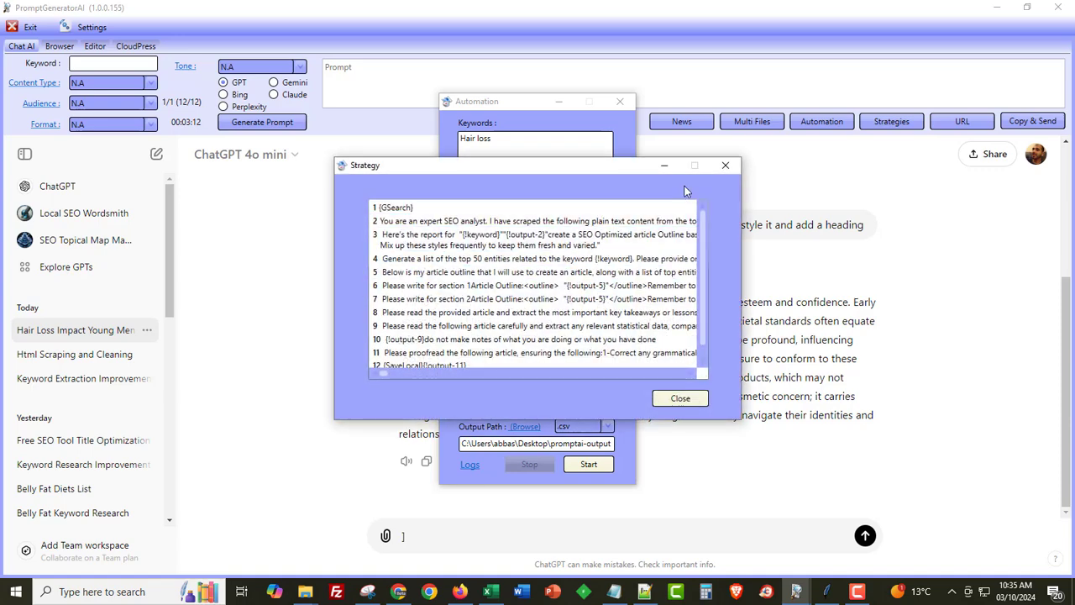
left_click(725, 166)
left_click(620, 102)
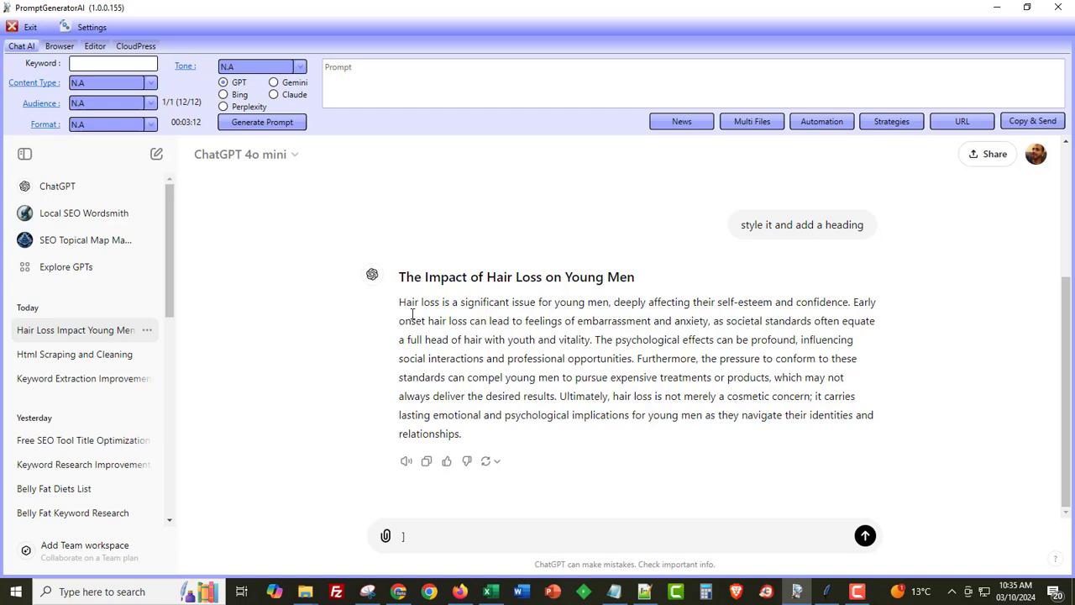
Look at the article in the editor and at the WordPress site management page in CloudPress
left_click(94, 47)
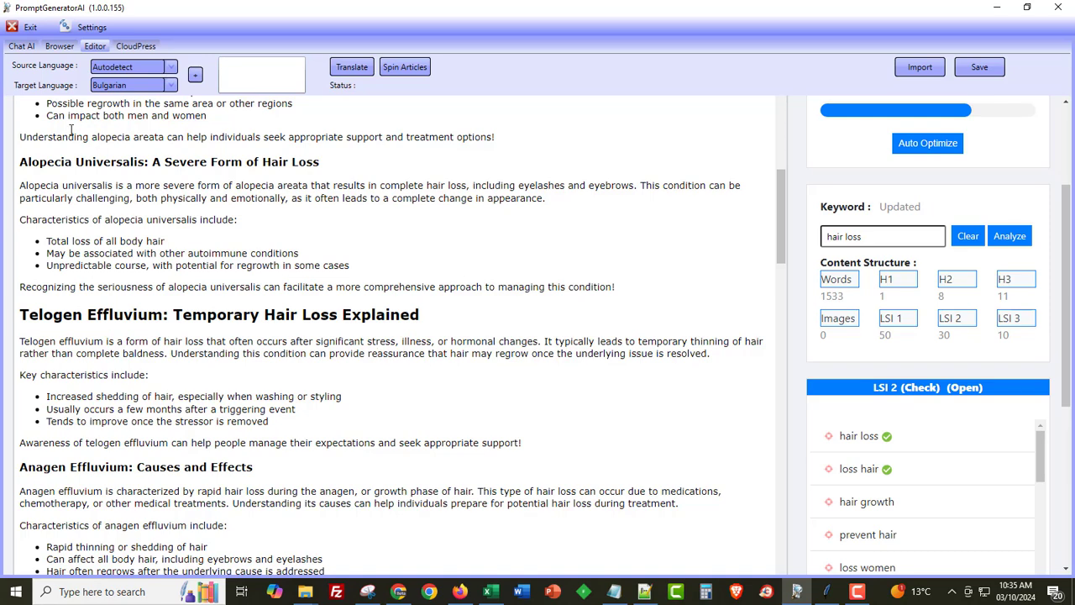
left_click(126, 49)
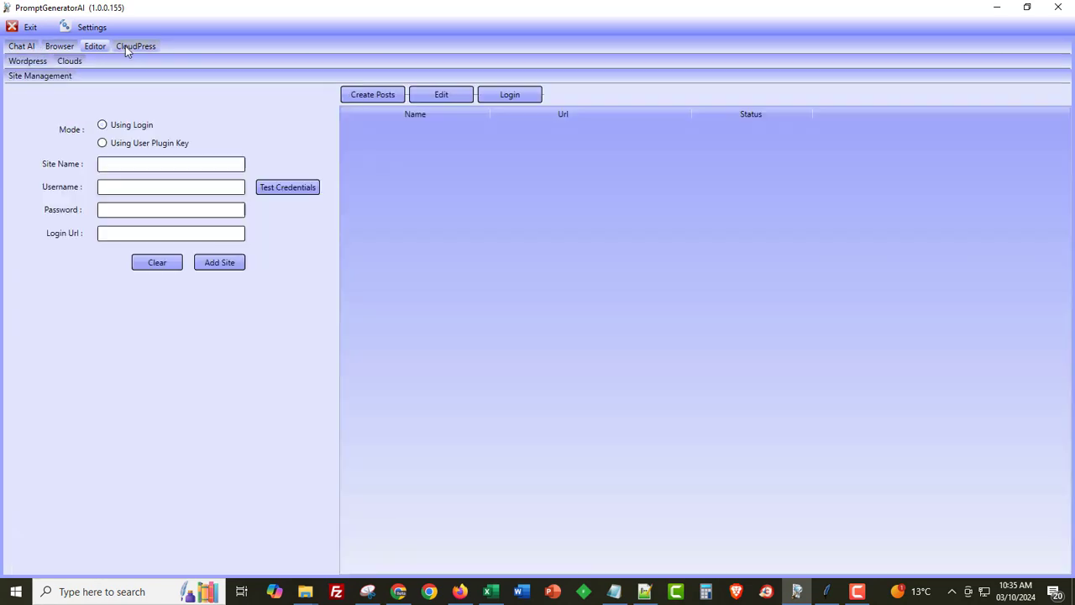
Open the bookmarked YouTube site in the built-in browser, and open and pause the "STOP Competing! Your Keyword is a Rigged Game" video
left_click(60, 47)
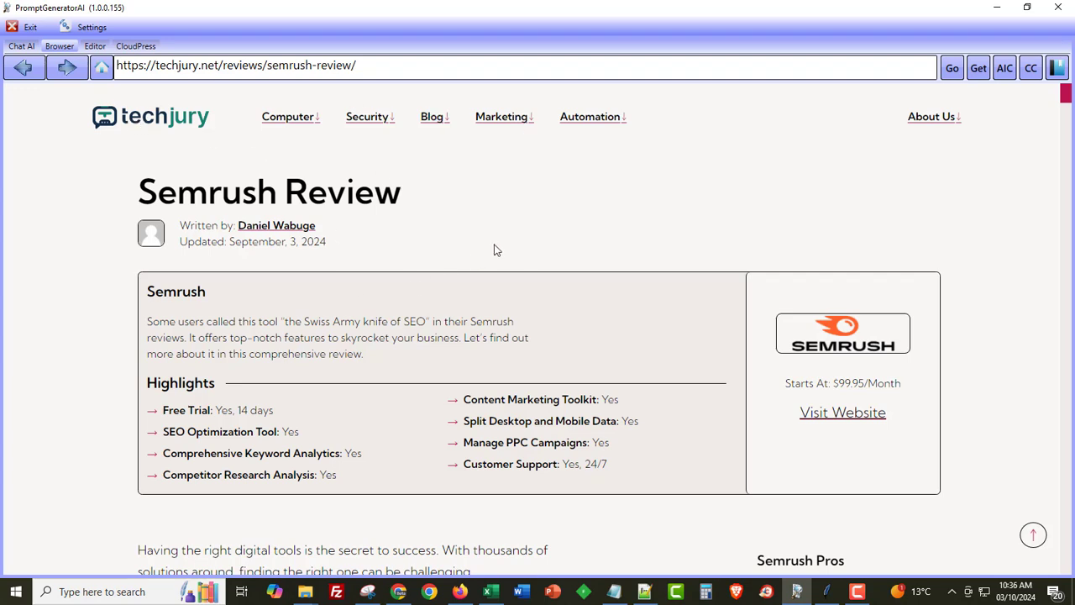
left_click(1056, 68)
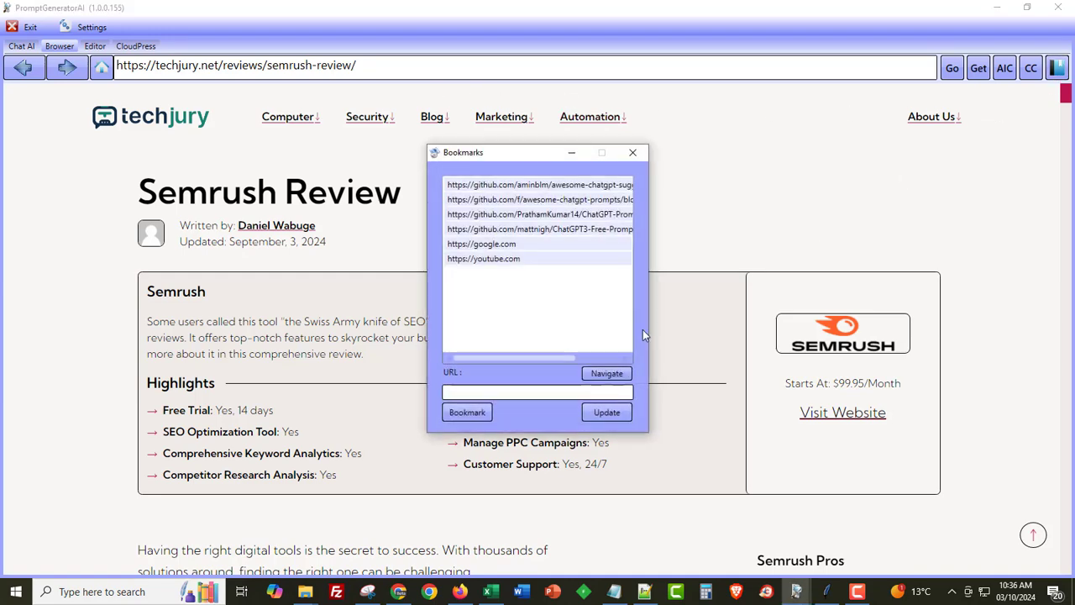
double_click(499, 258)
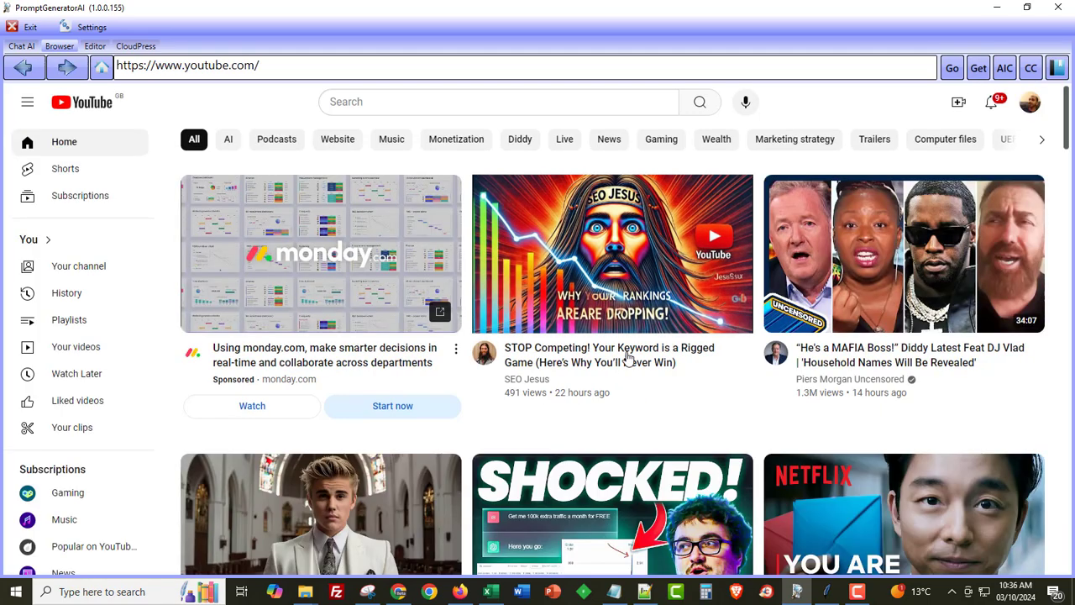
left_click(645, 279)
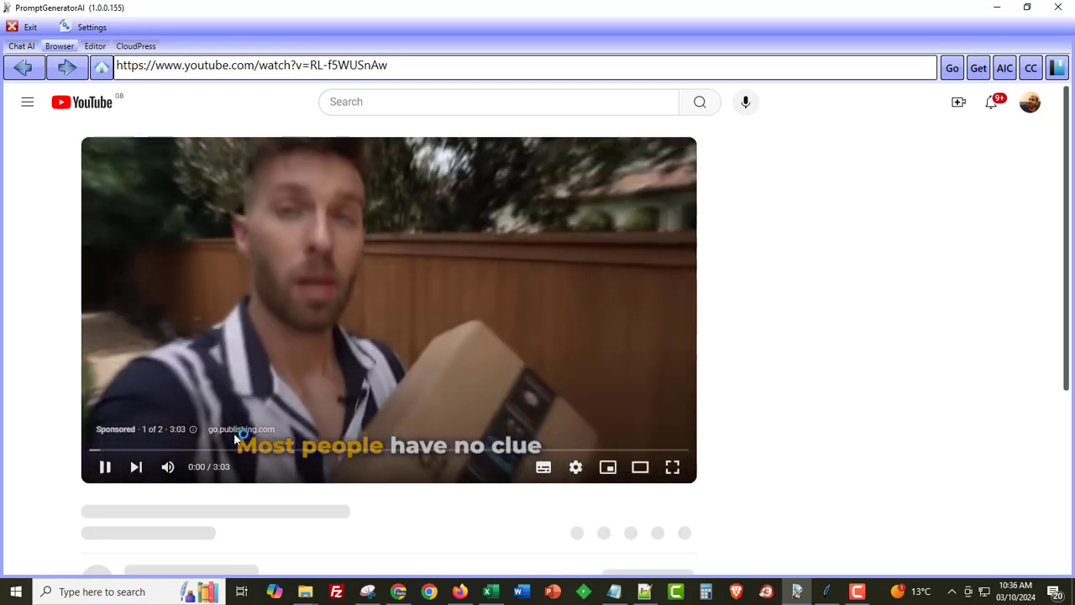
left_click(105, 467)
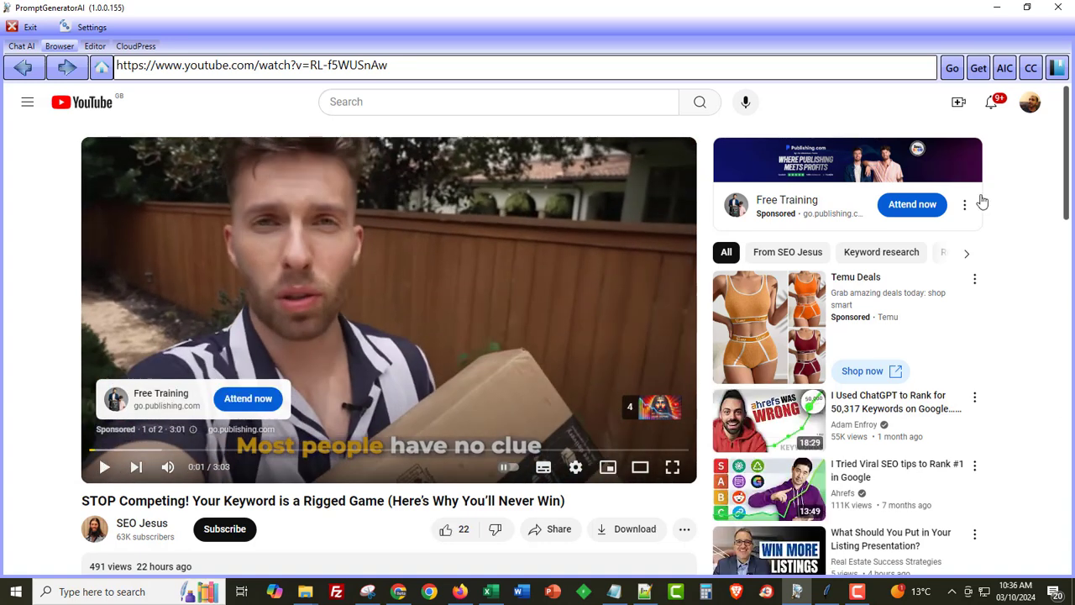
Fetch the video's captions with the transcript automation and look along the retrieved transcript text
left_click(1032, 75)
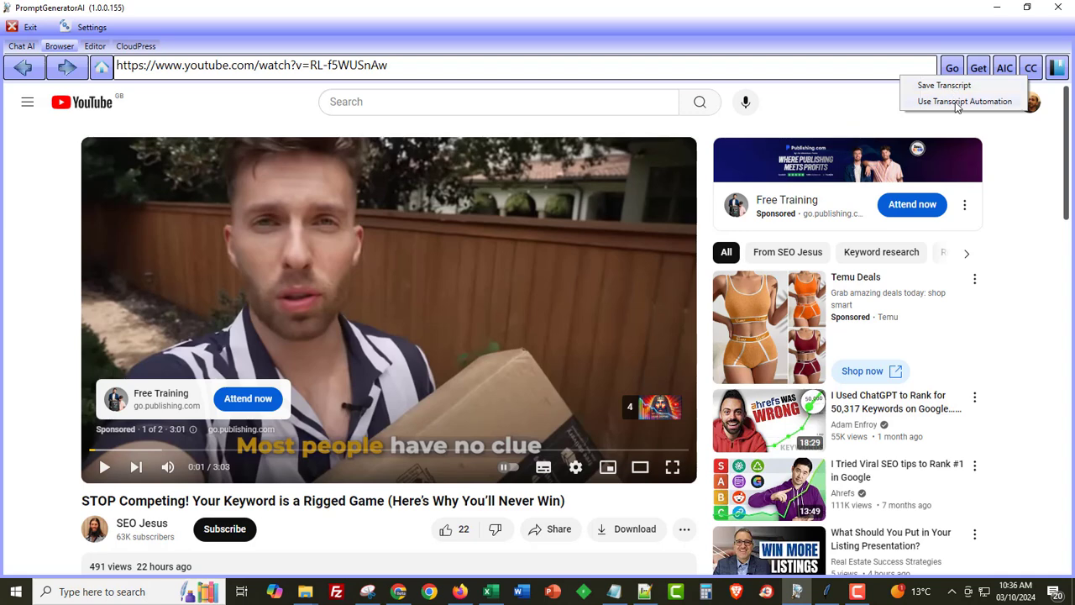
left_click(955, 101)
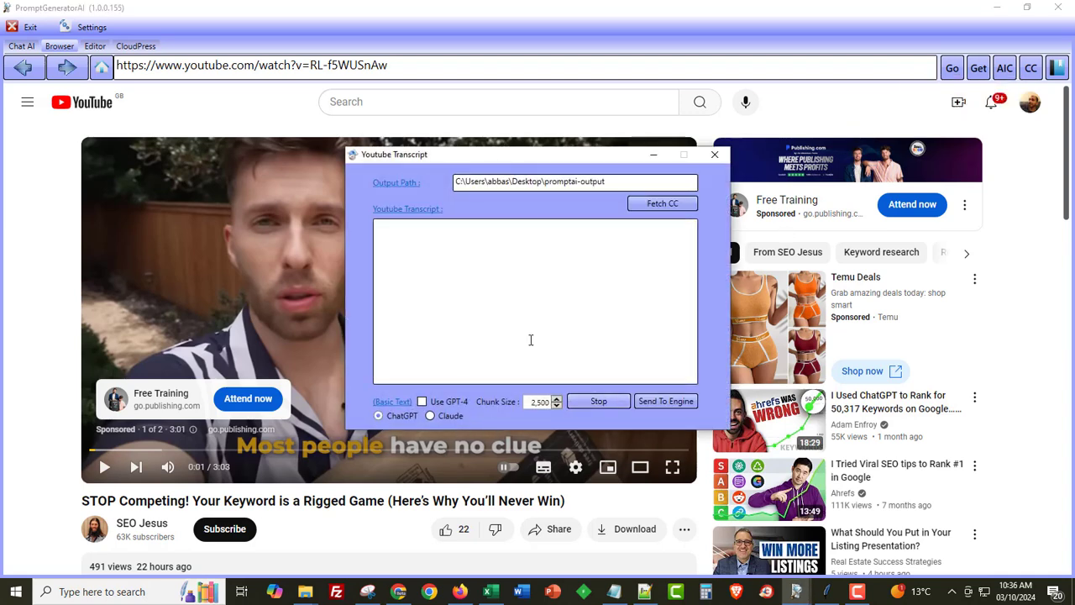
left_click(677, 205)
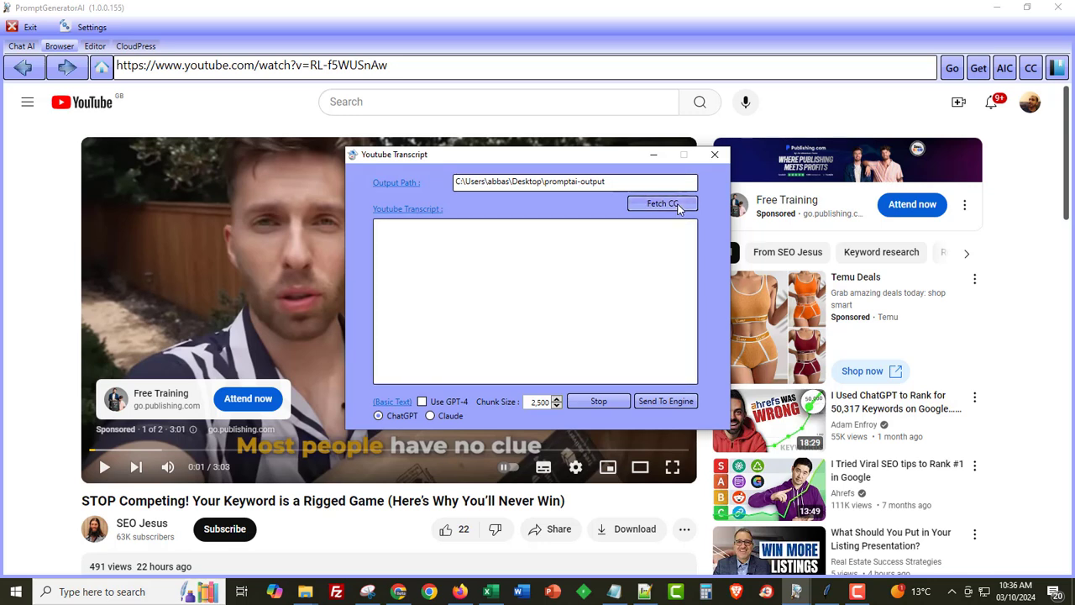
left_click_drag(412, 226, 747, 226)
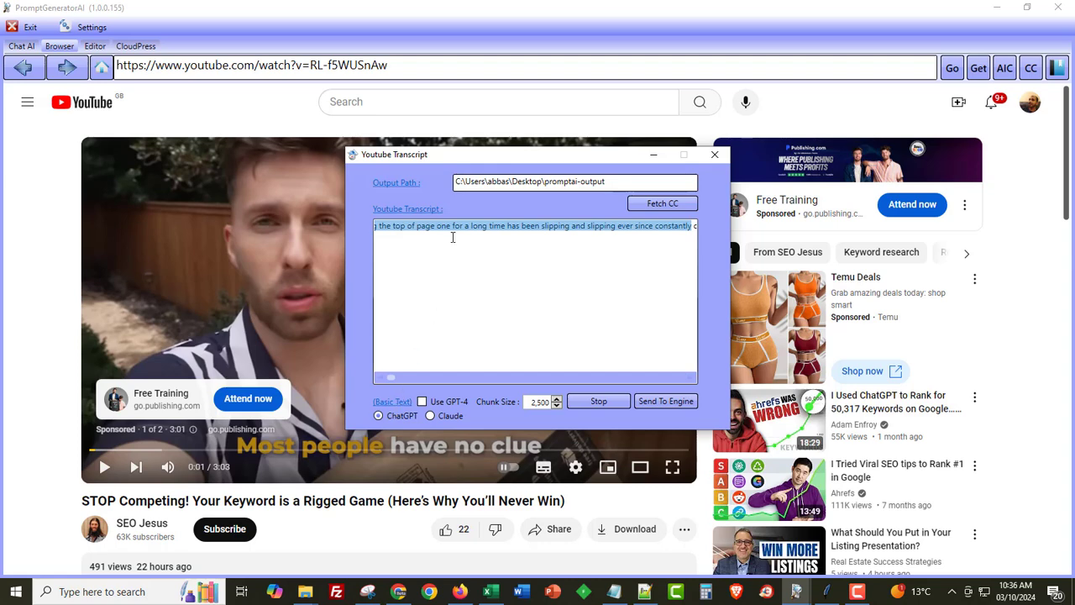
Check the summary prompt used for the transcript and send the transcript to ChatGPT for summarizing
left_click(427, 212)
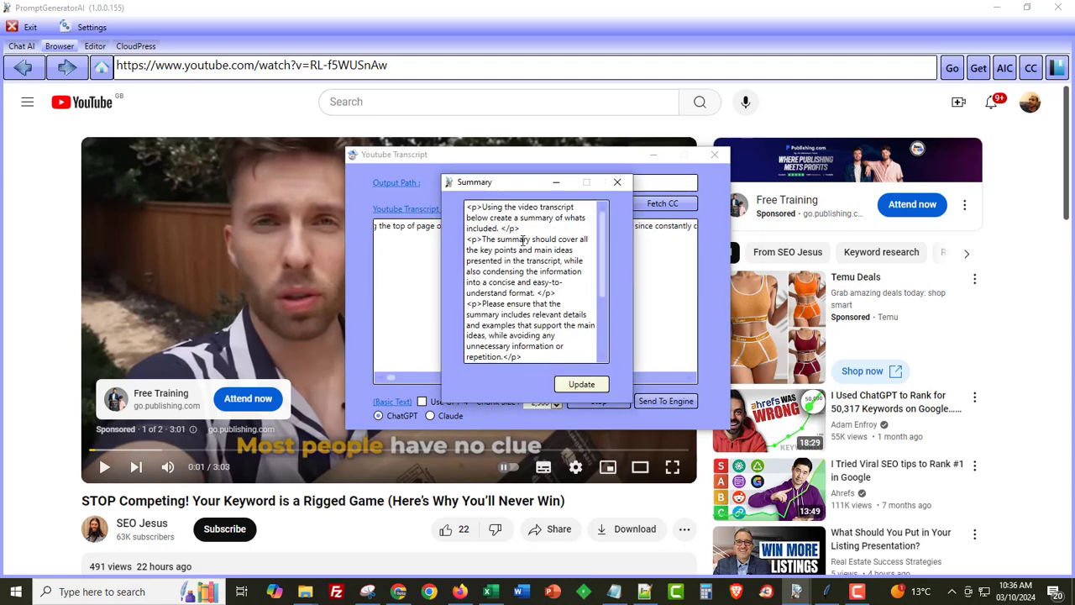
left_click(612, 187)
left_click(657, 402)
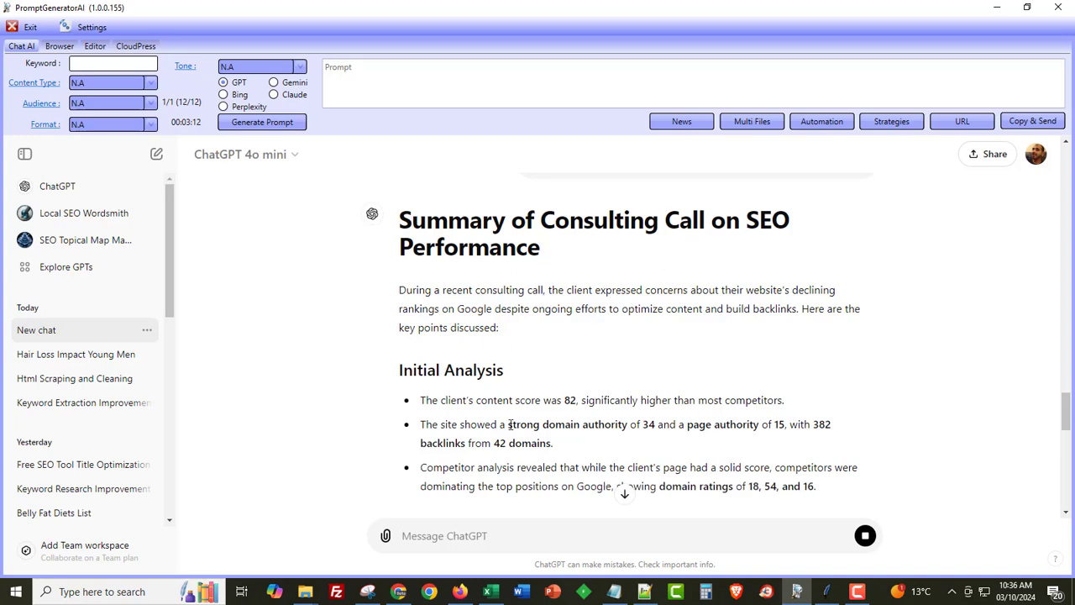
Review the generated summary down to its conclusion, the transcript text sent above it, and the source video page
scroll(510, 424, "down", 10)
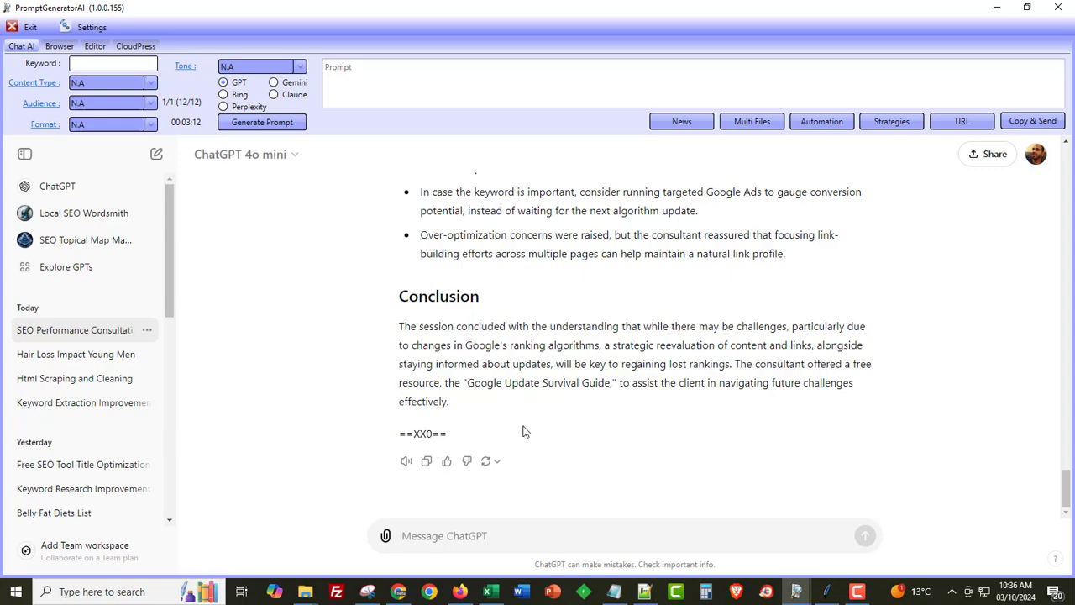
scroll(523, 431, "up", 15)
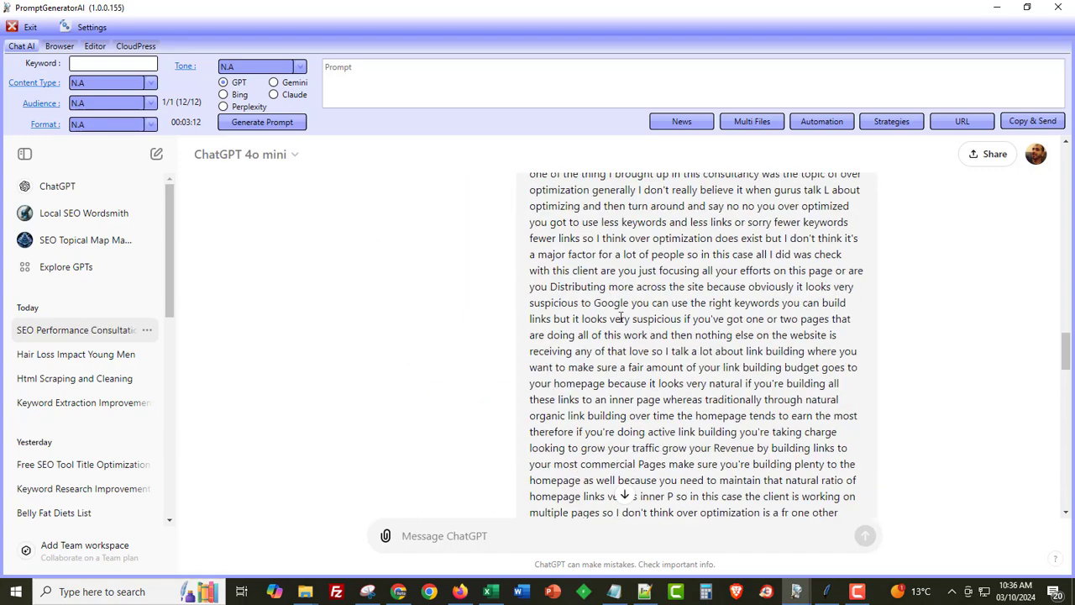
left_click_drag(629, 244, 668, 386)
scroll(669, 370, "up", 10)
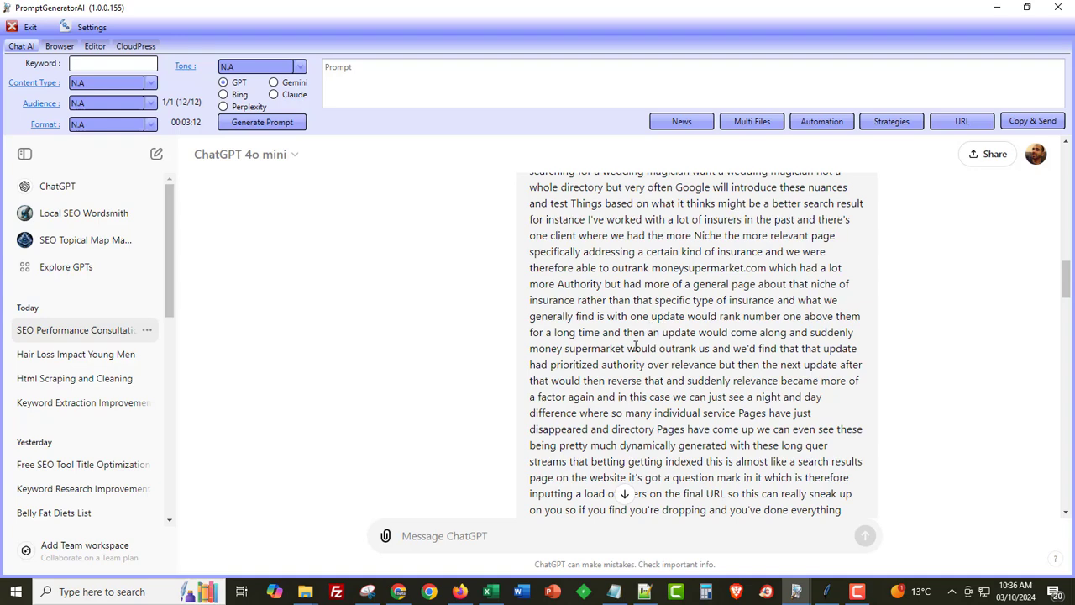
left_click(60, 47)
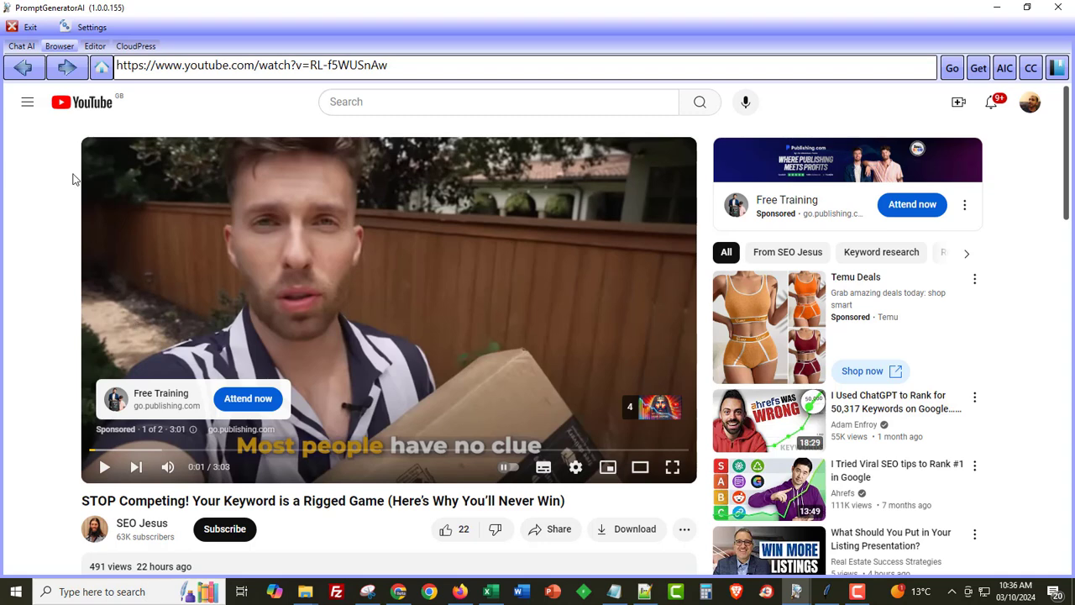
left_click(23, 46)
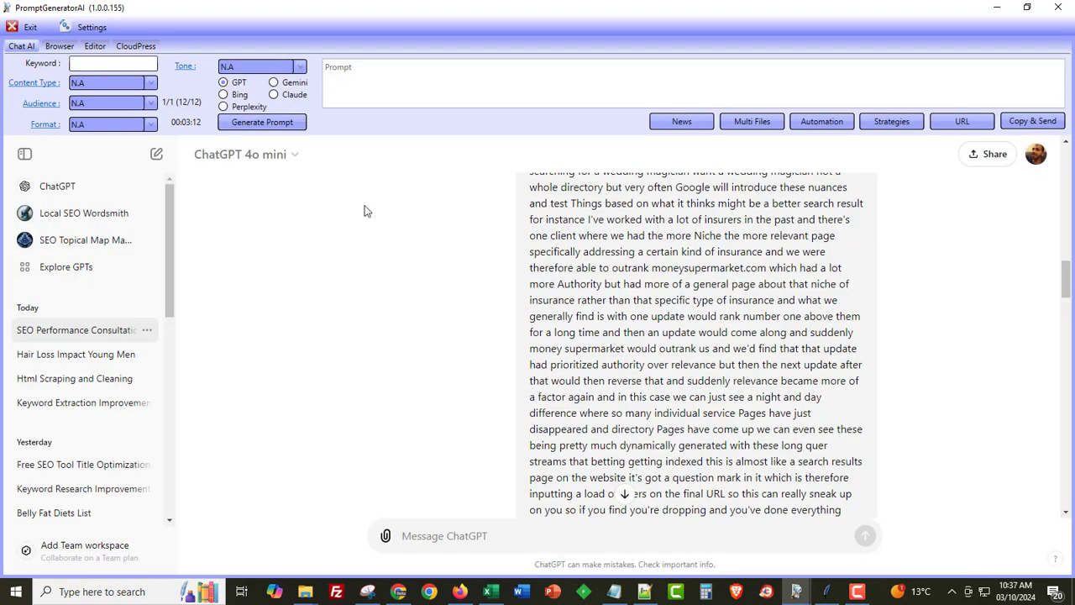